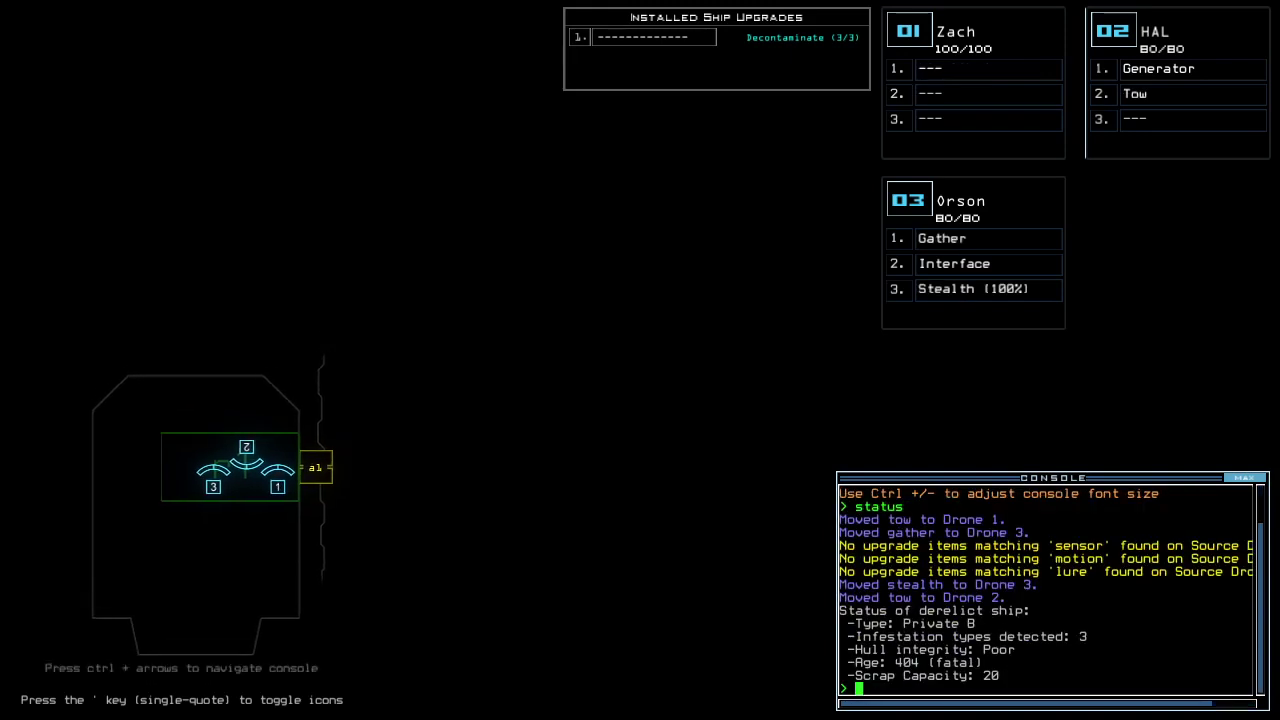
Check each drone's camera, then start the mission and open room r1's doors.
key("3")
key("Left")
key("Up")
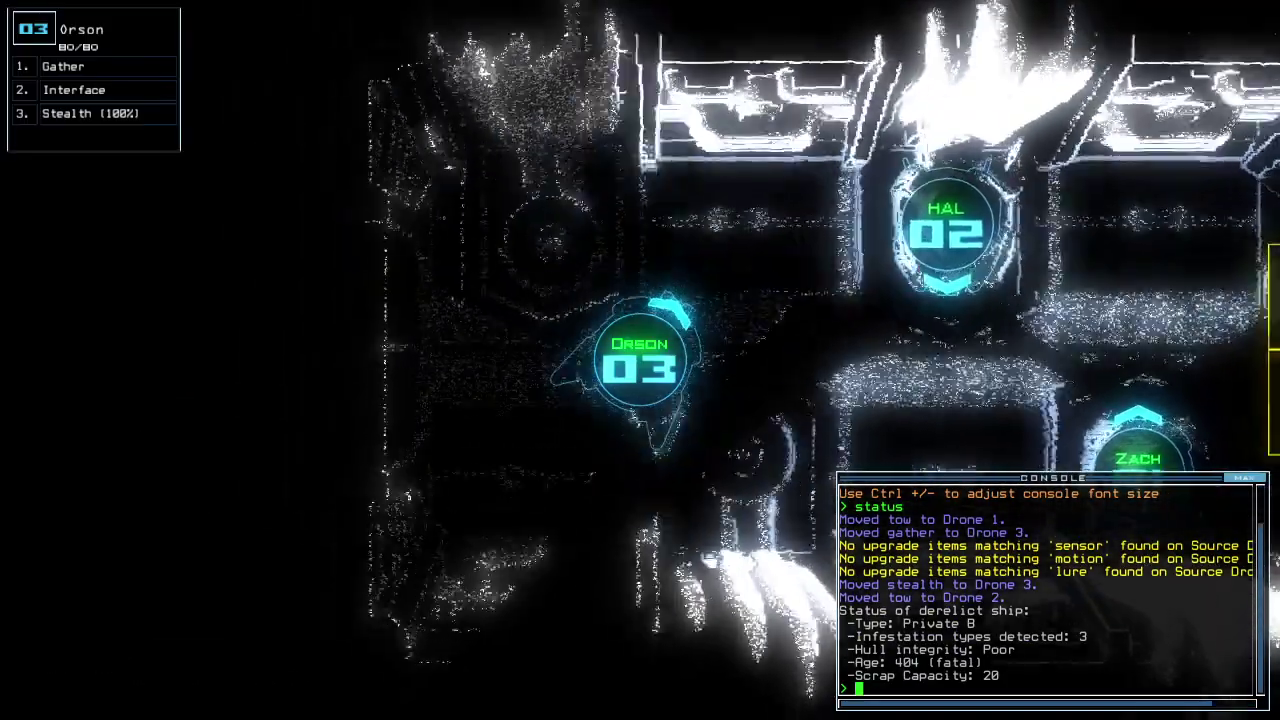
key("Right")
key("1")
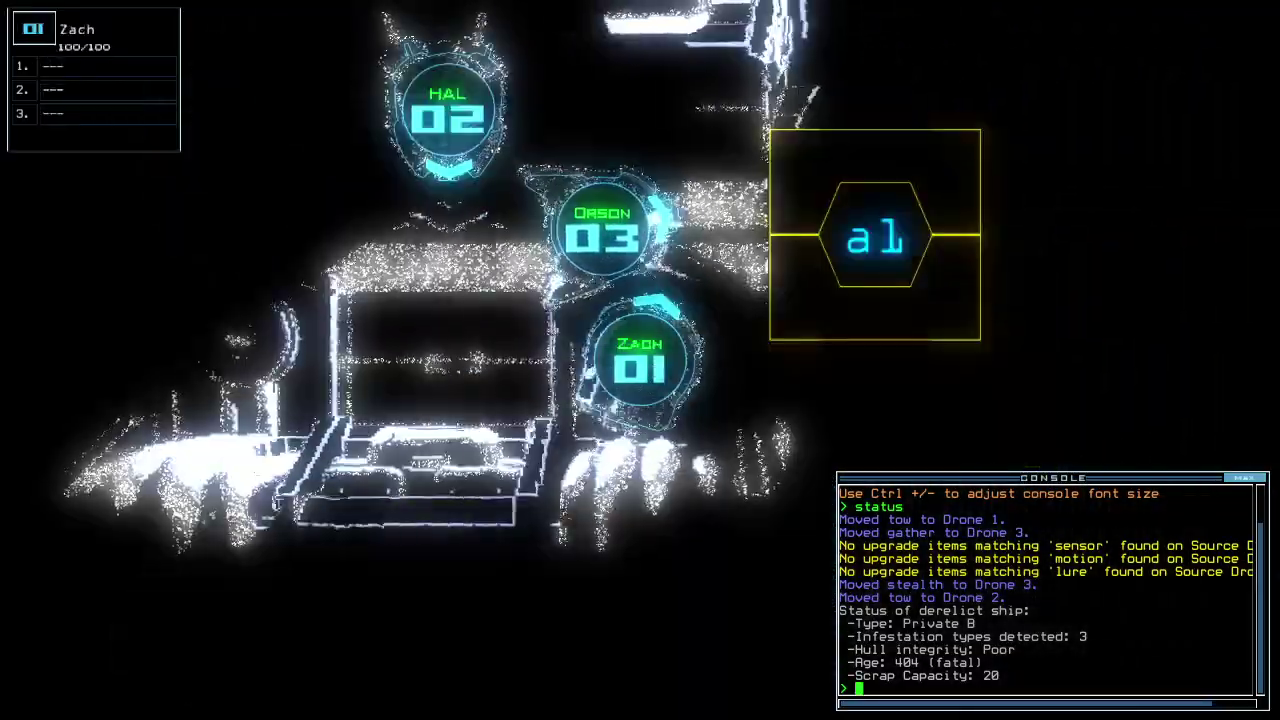
key("2")
type("3")
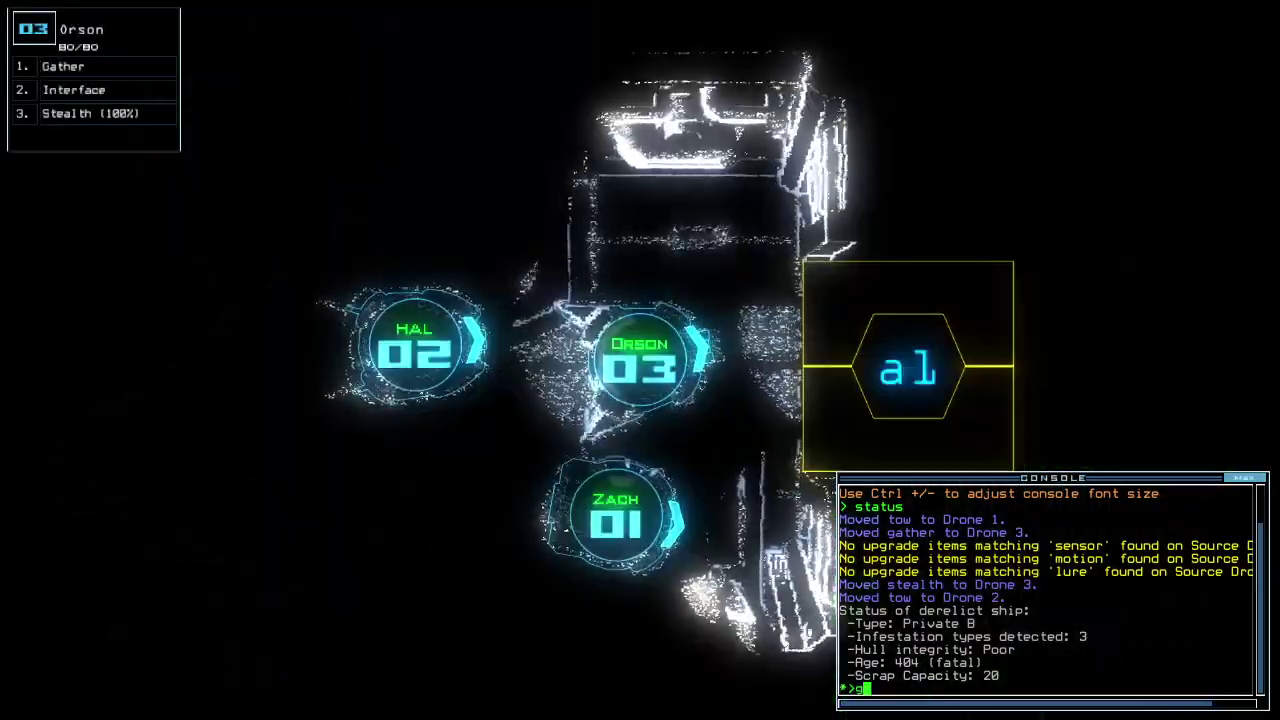
type("go")
key("Return")
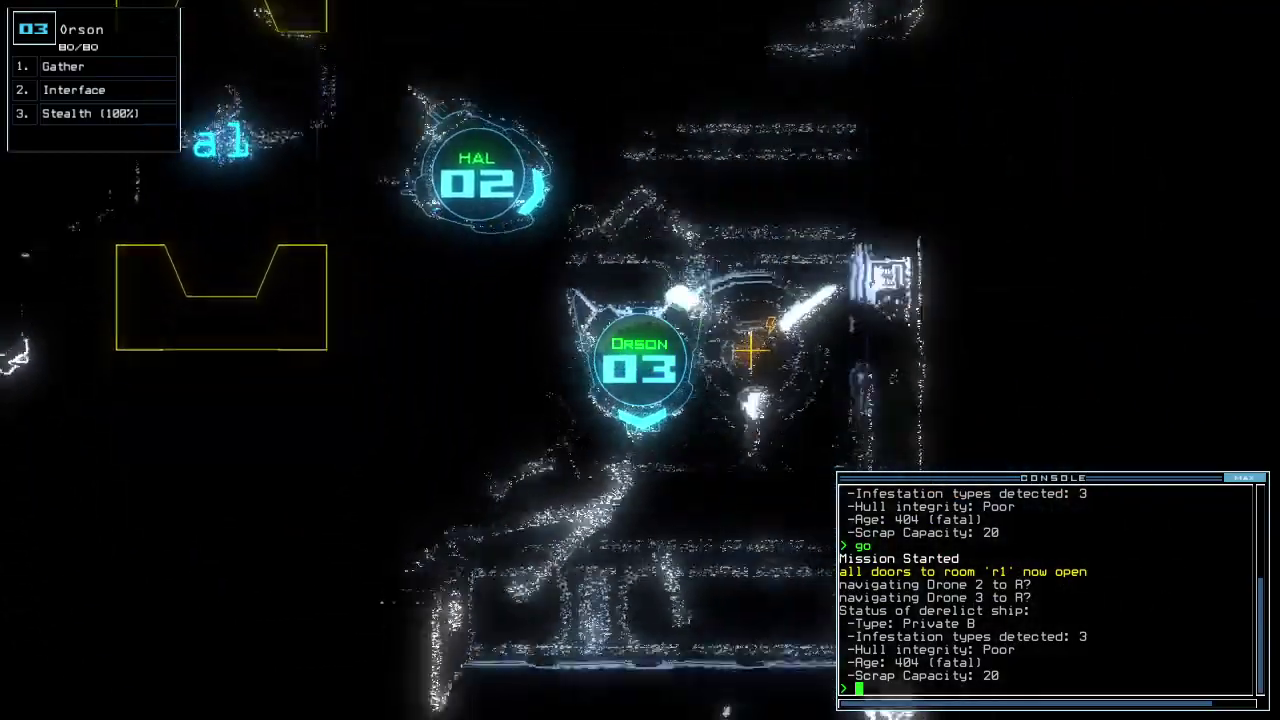
Activate HAL's generator and open door d5.
key("Tab")
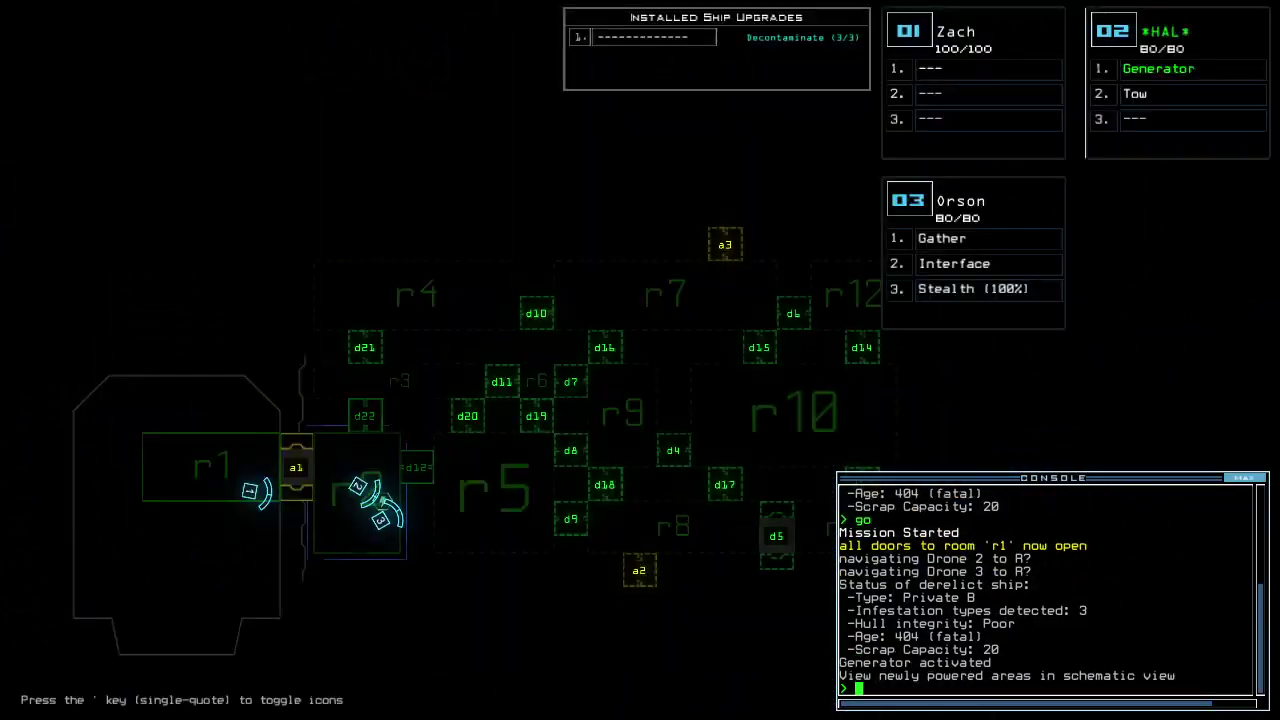
type("d5")
key("Return")
key("Tab")
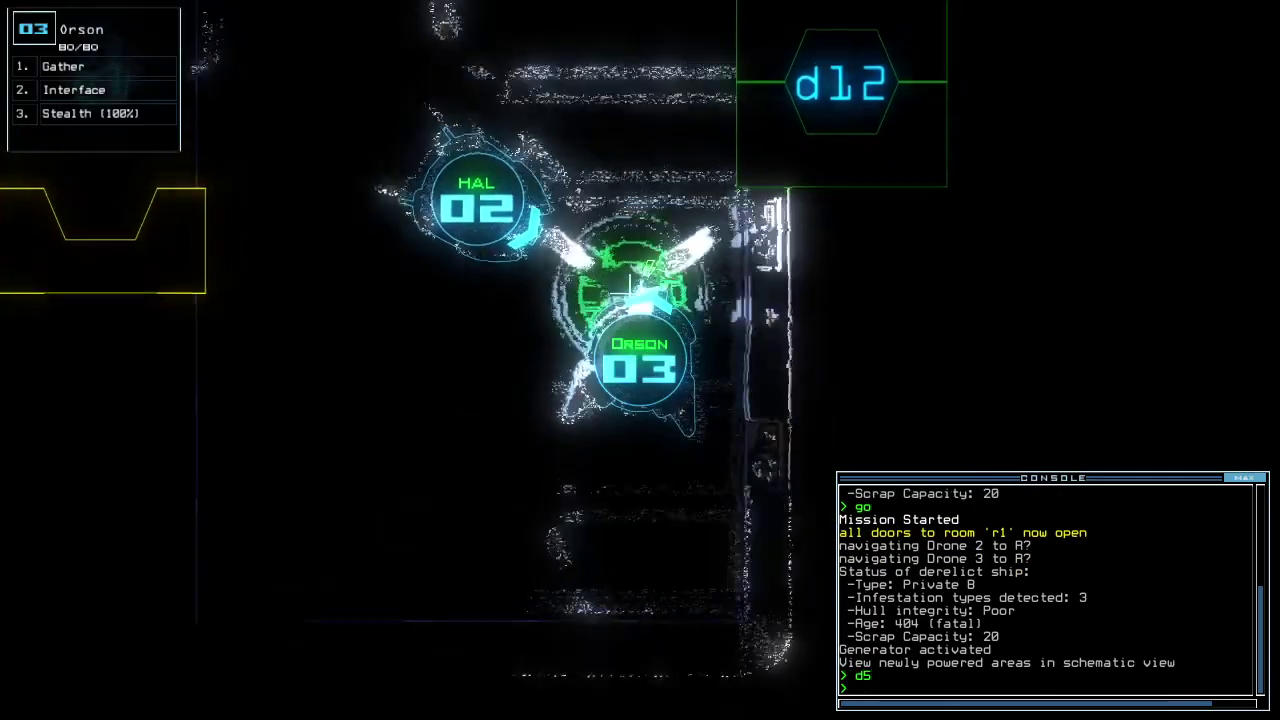
type("navigate 1")
Send Zach into room r2 and redock the ship at airlock a3.
key("Return")
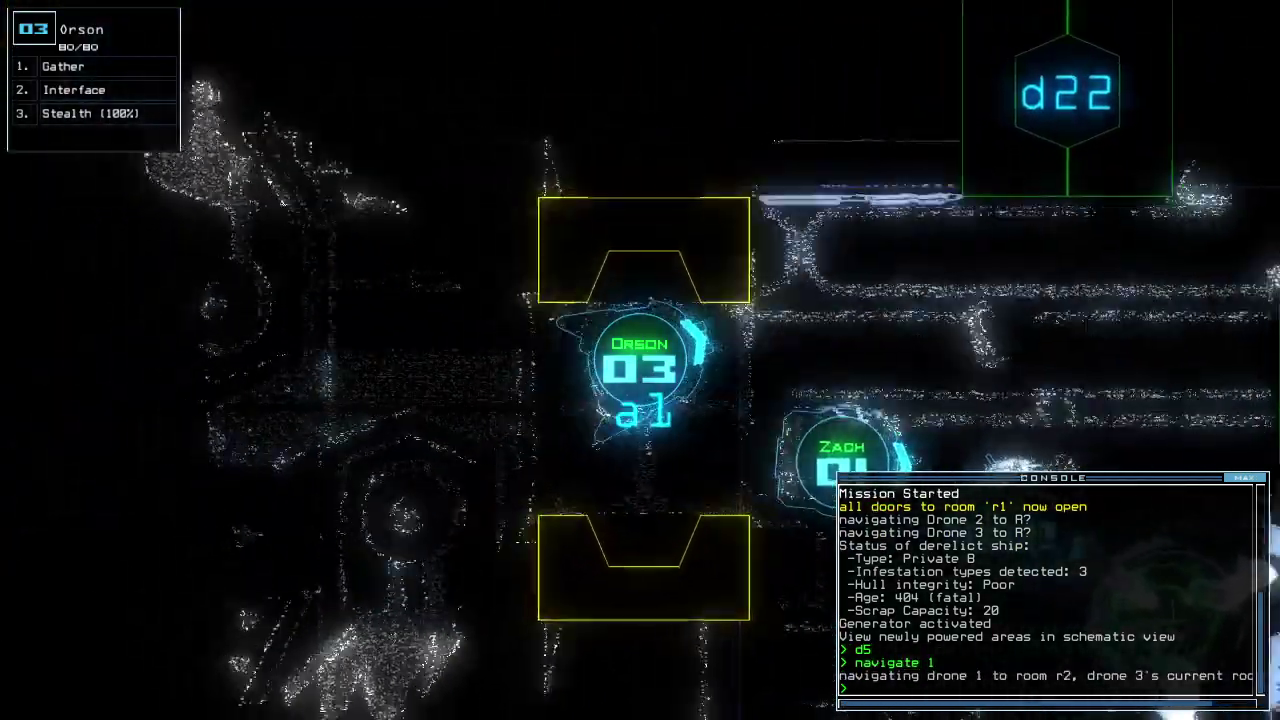
type("dd a3")
key("Return")
key("Tab")
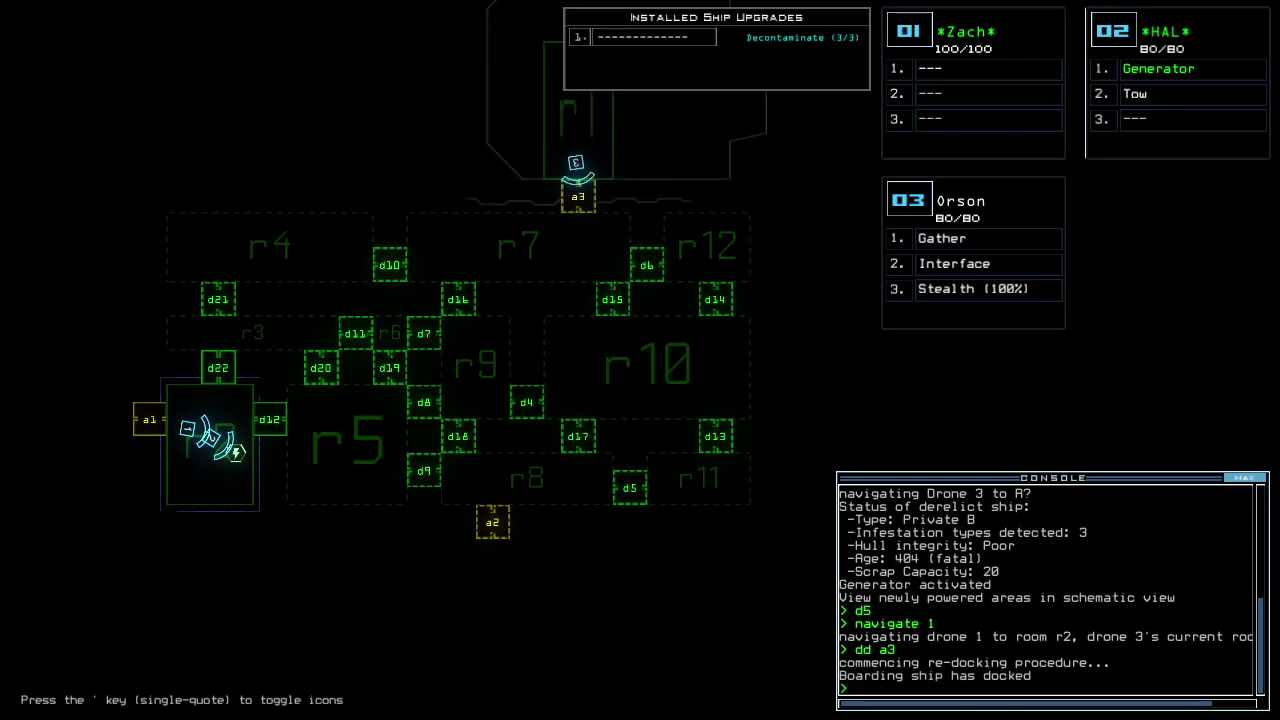
Cloak Orson, open then close room r1's doors, and gather scrap twice.
key("Tab")
type("arr")
key("Return")
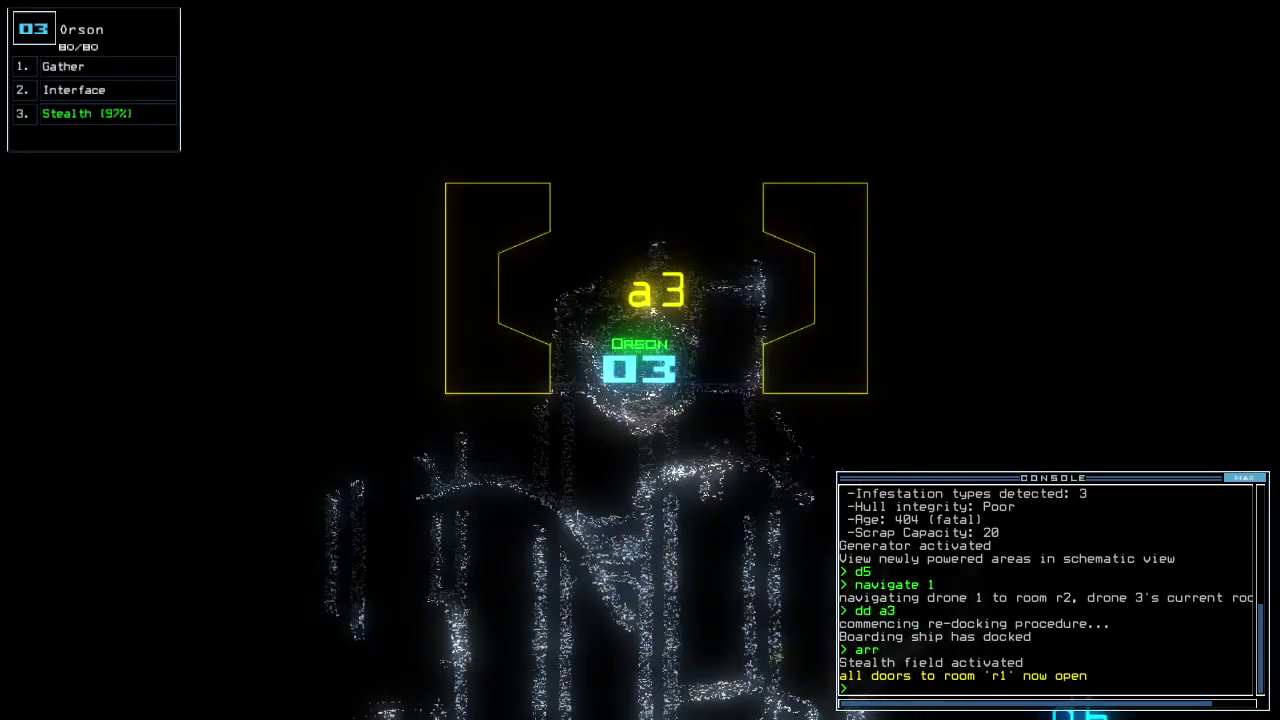
type("ra")
key("Return")
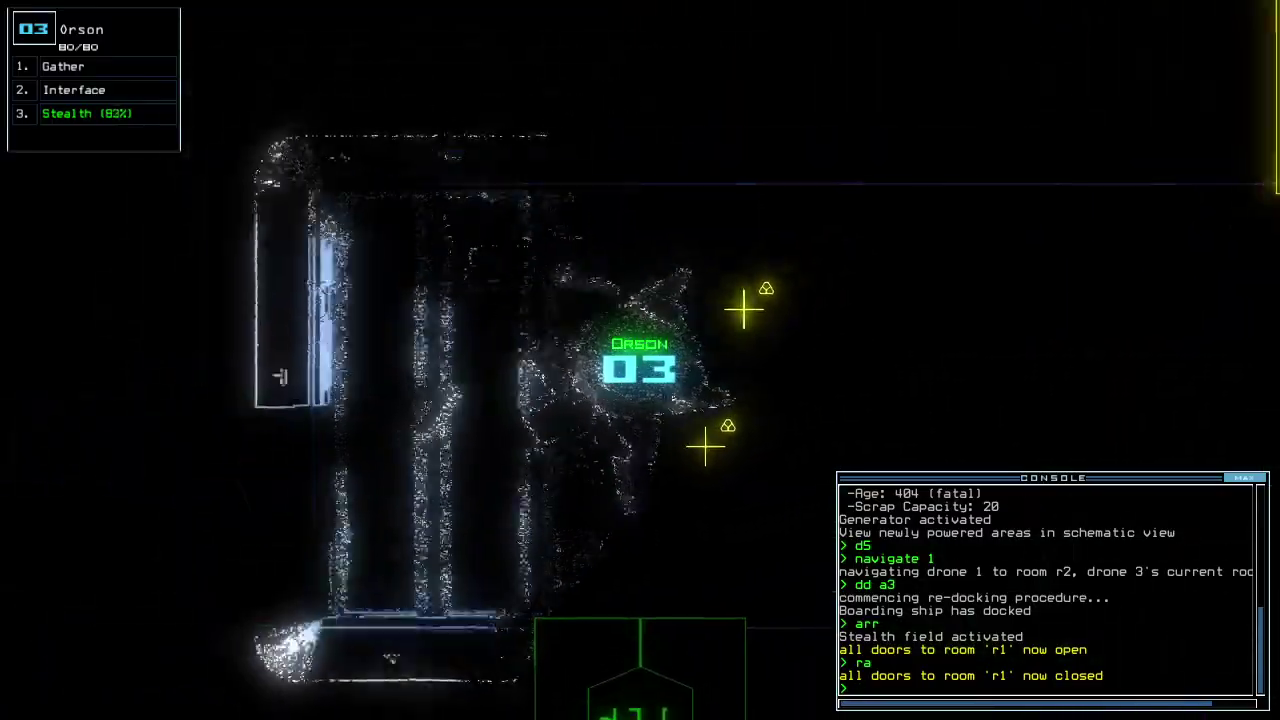
type("g")
key("Return")
type("g")
key("Return")
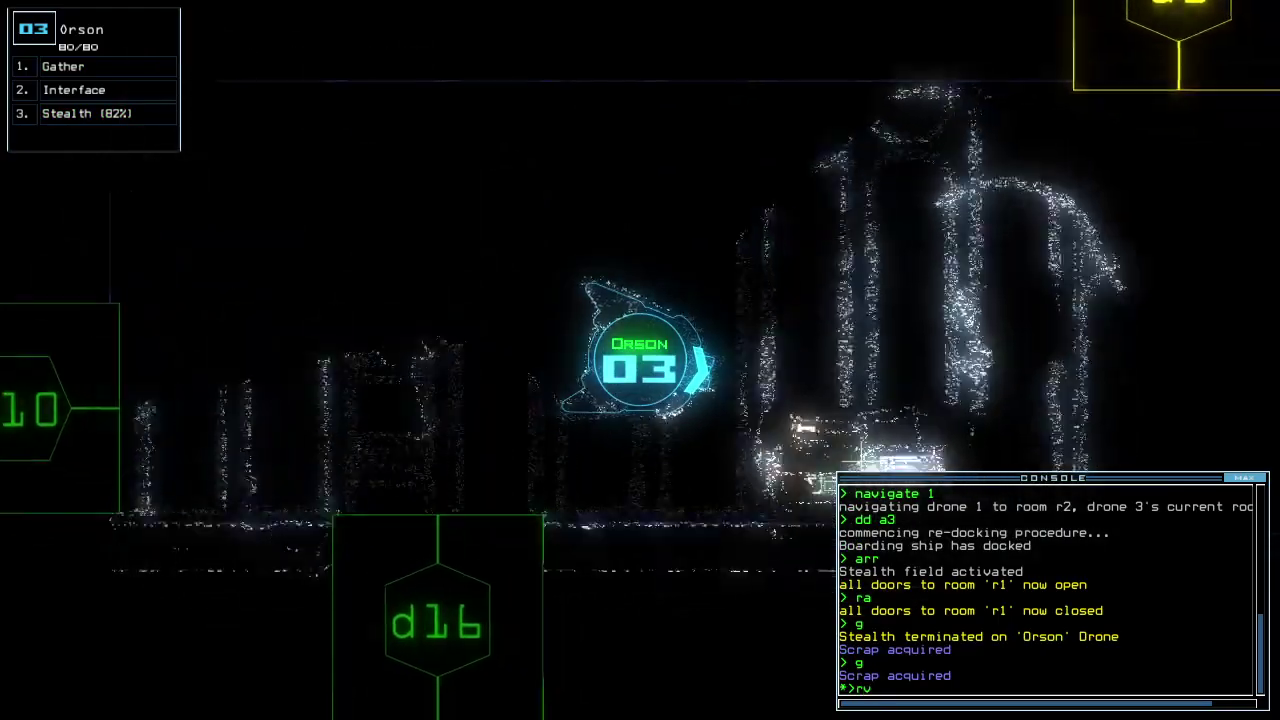
type("rv")
Survey the derelict through the interface, try a defense command, and gather scrap.
key("Return")
type("df")
key("Return")
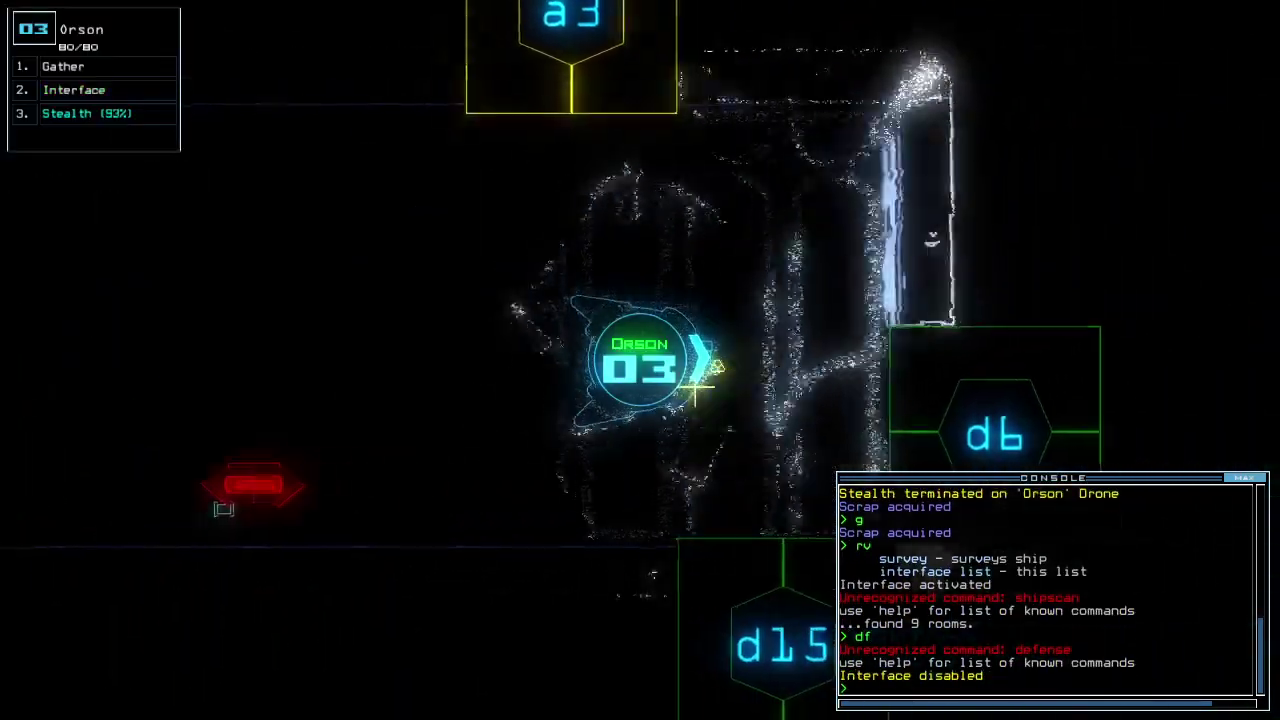
type("g")
key("Return")
type("st;")
key("Left")
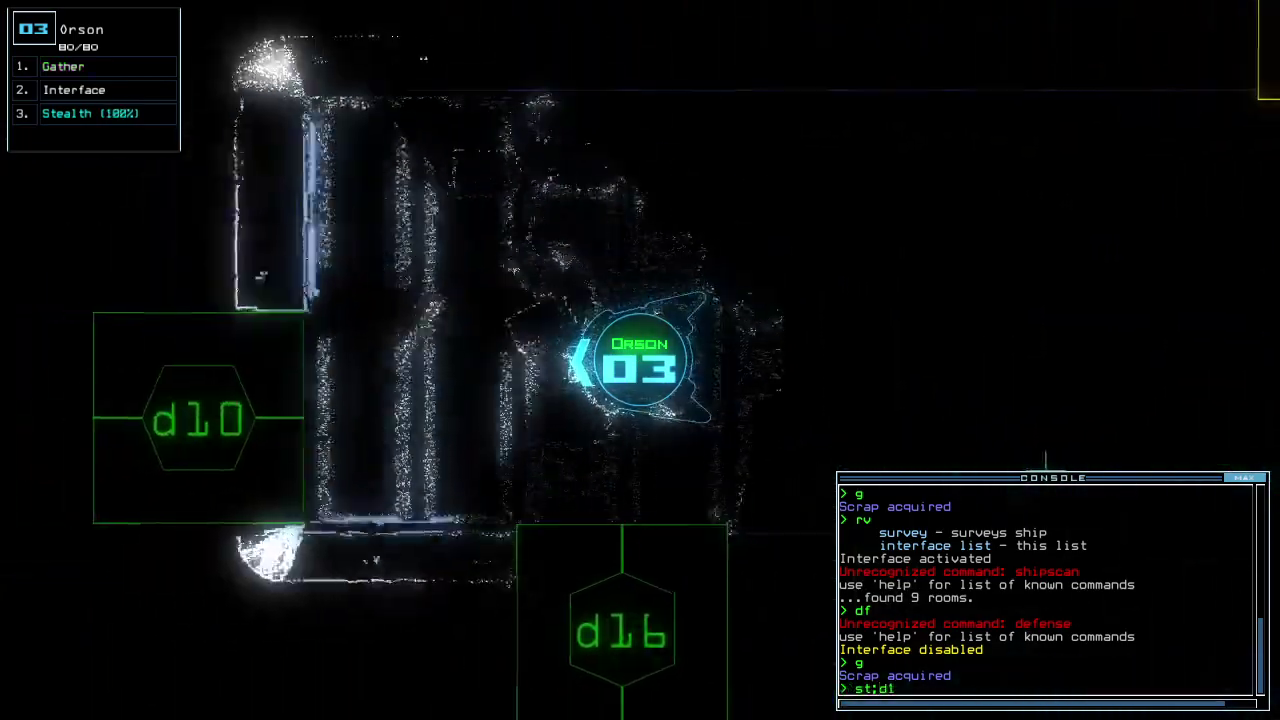
type("0")
Cloak Orson through door d10, redock at airlock a1, and bring up the upgrade swap.
key("Return")
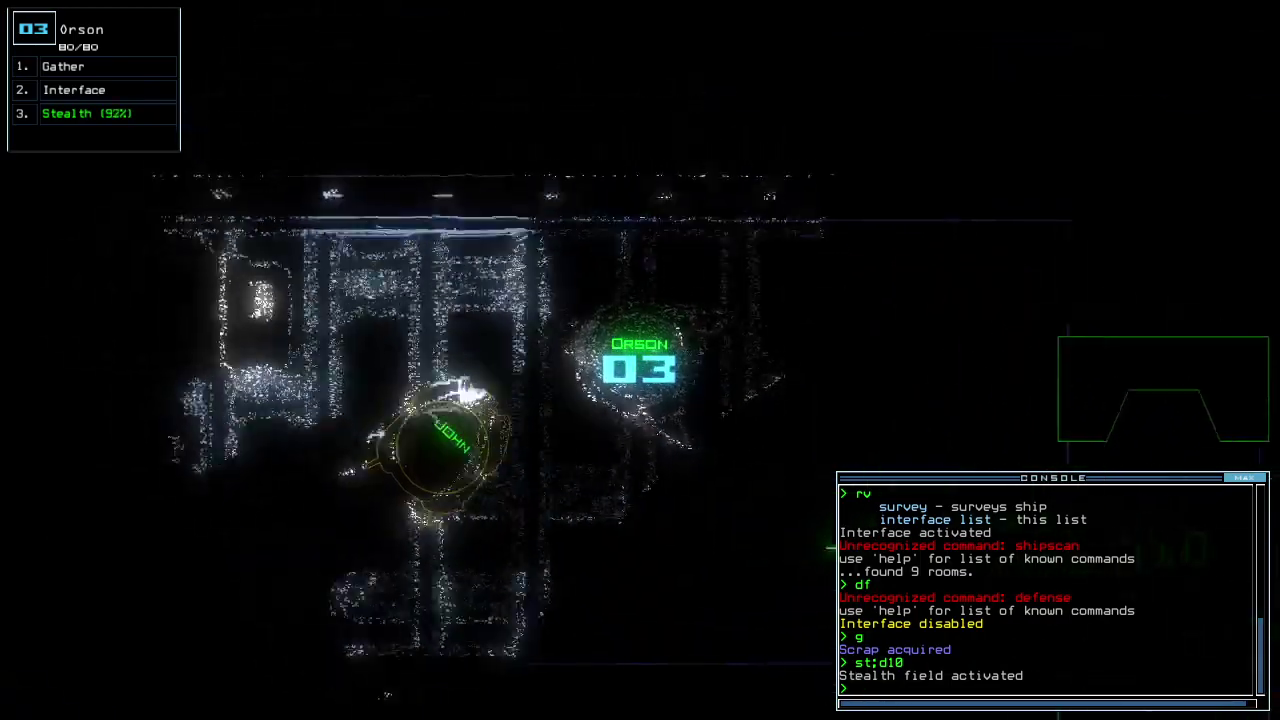
type("d a1")
key("Return")
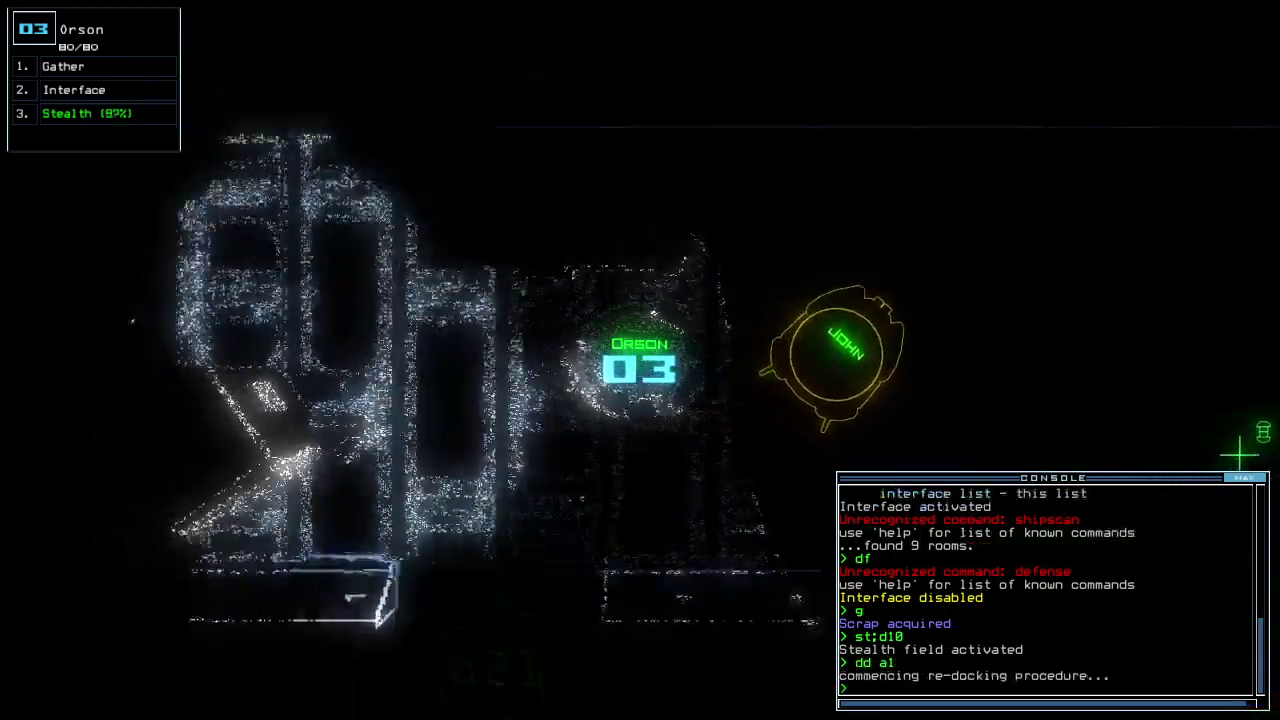
type("swap")
key("Return")
key("Escape")
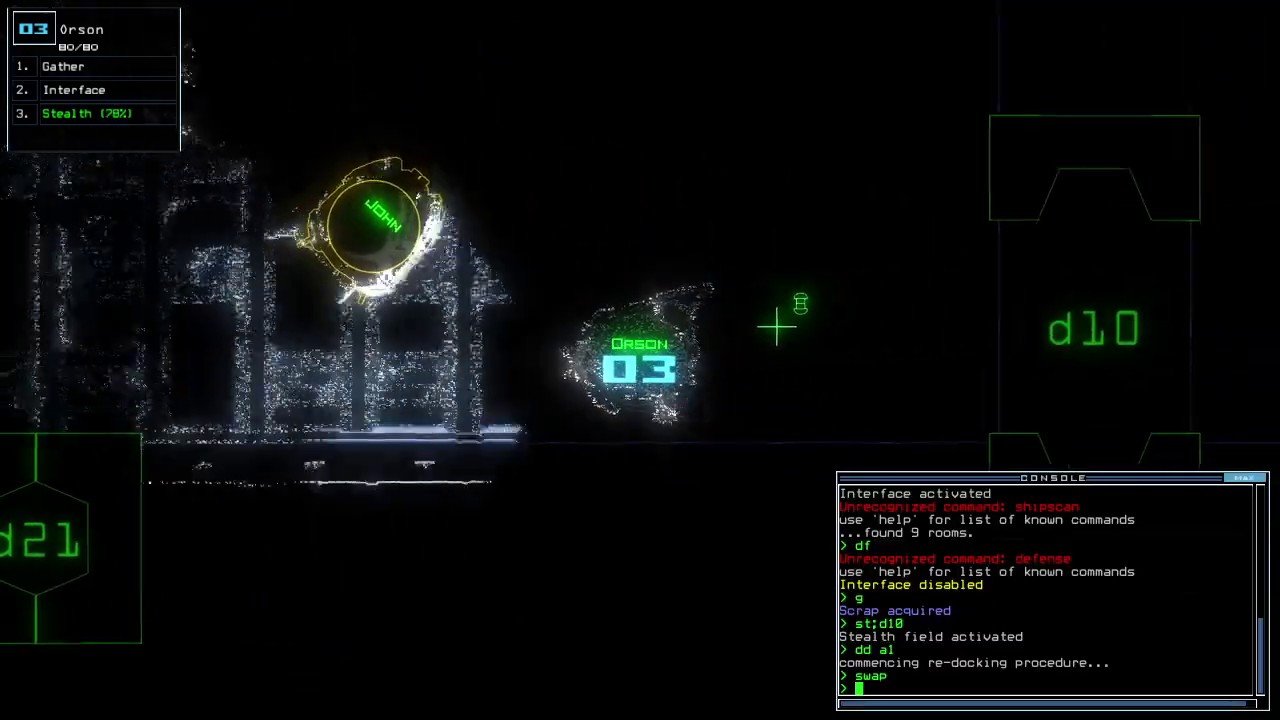
type("g")
Gather fuel, open room r1's doors as Zach, and redock at airlock a3.
key("Return")
key("1")
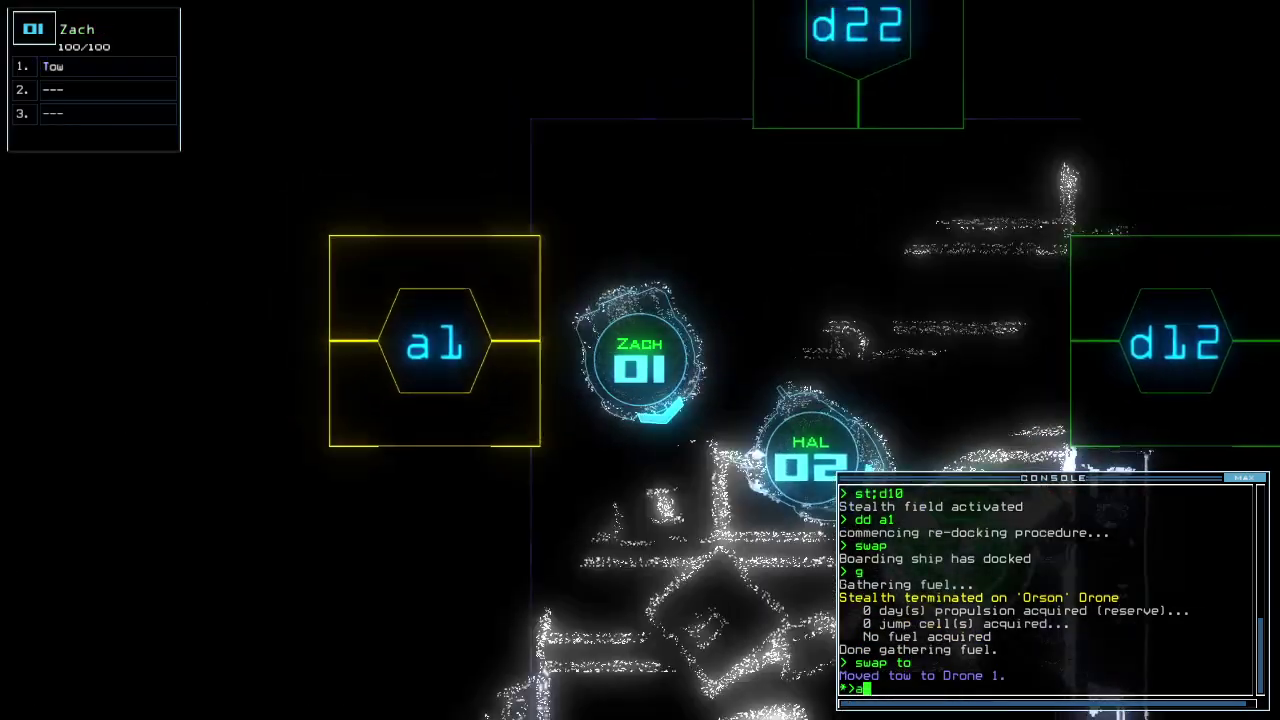
type("arr")
key("Return")
type("dd a3")
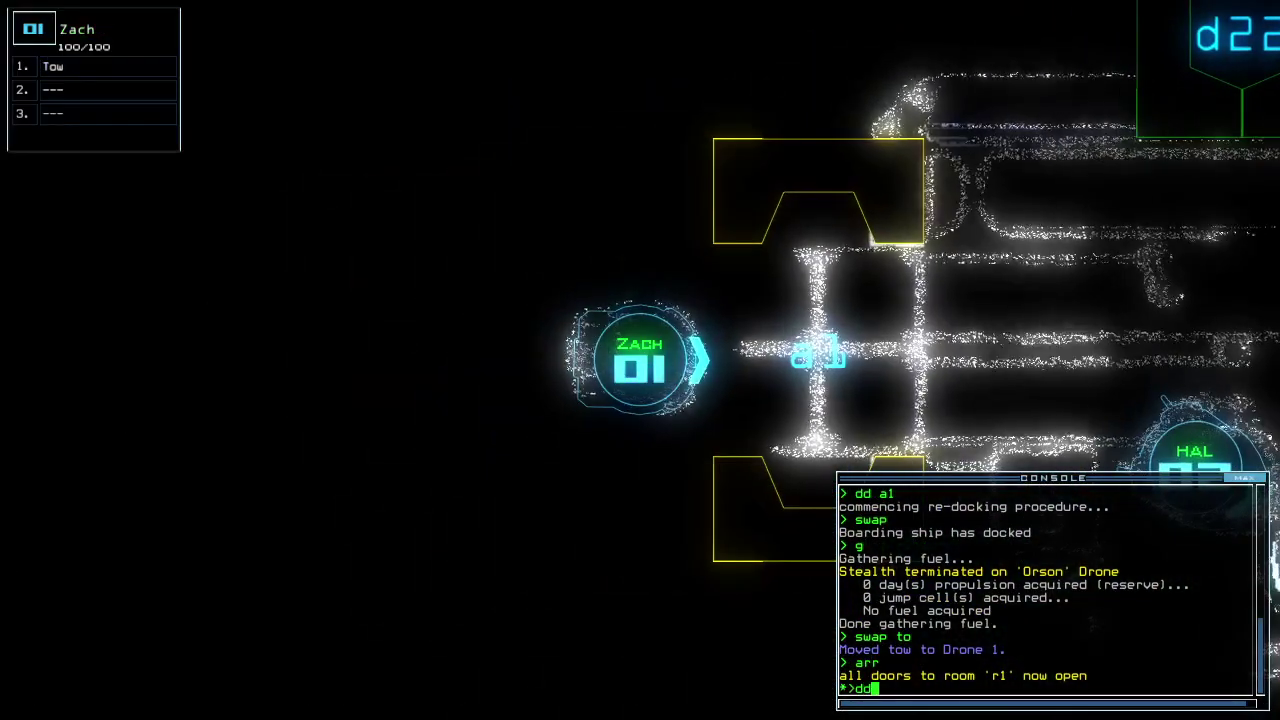
key("Return")
type("3")
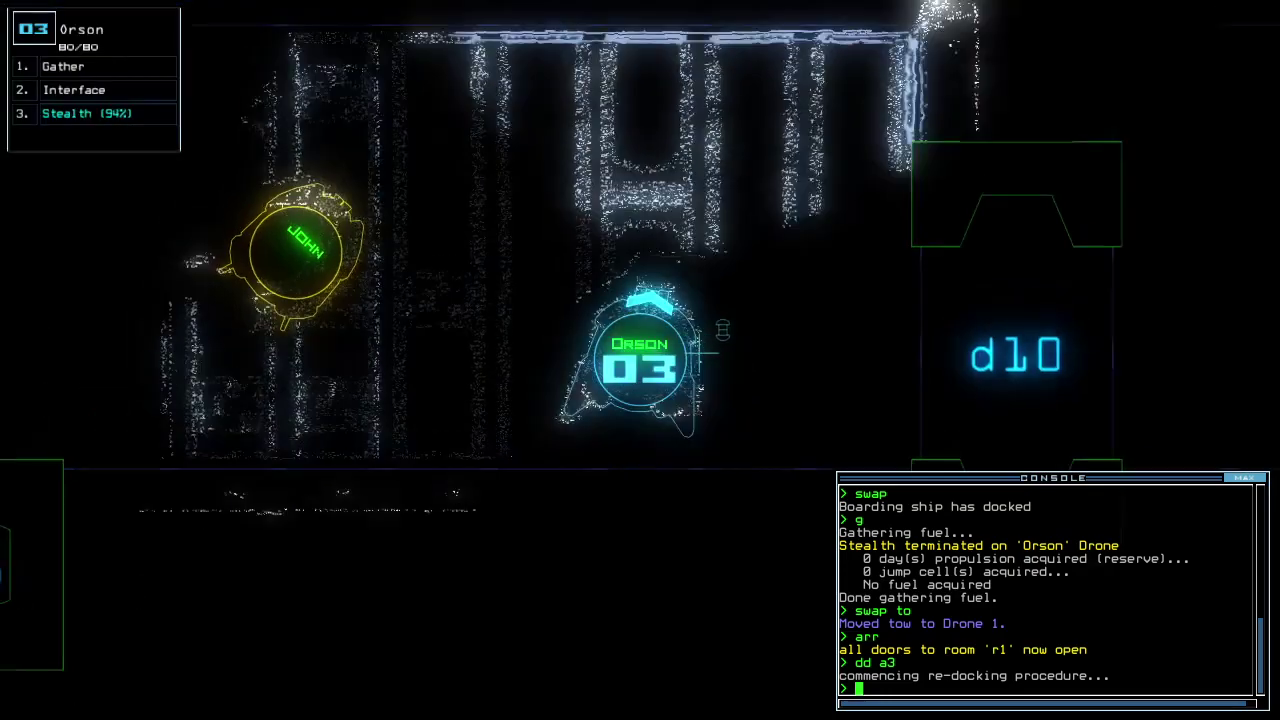
type("swap ")
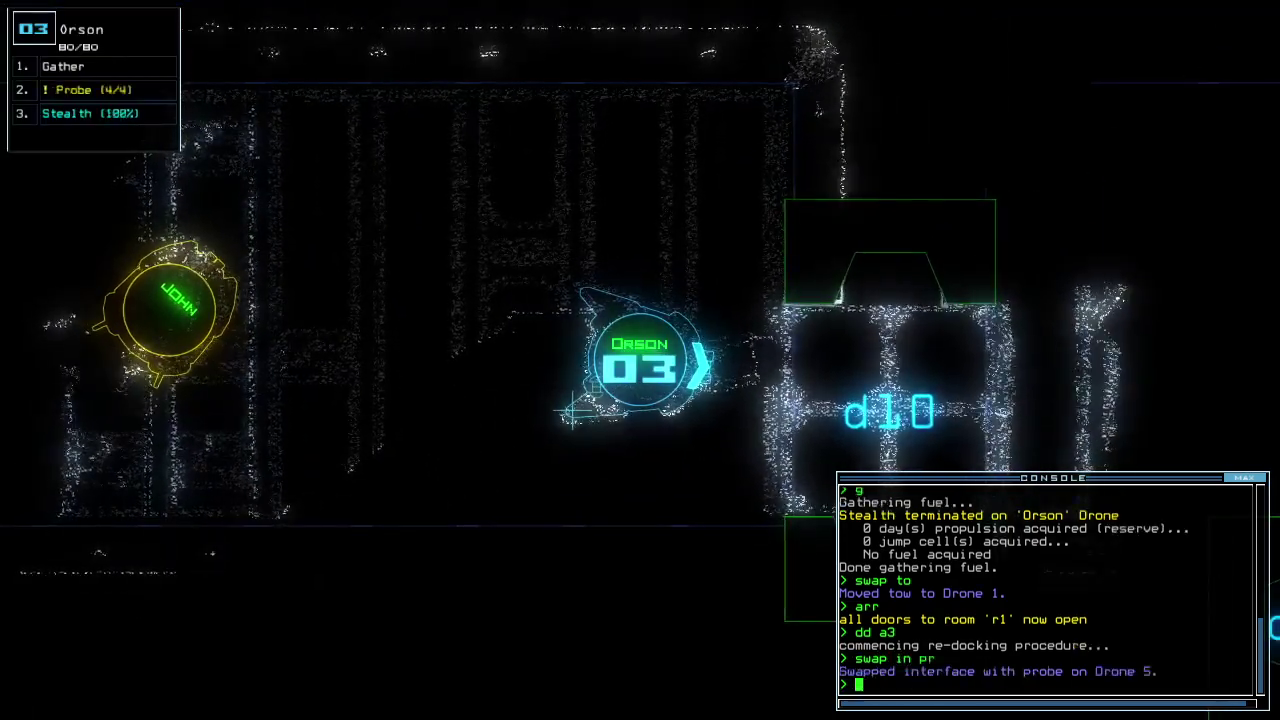
type("arr")
Open room r1's doors, then have Orson pick up a probe and gather scrap.
key("Return")
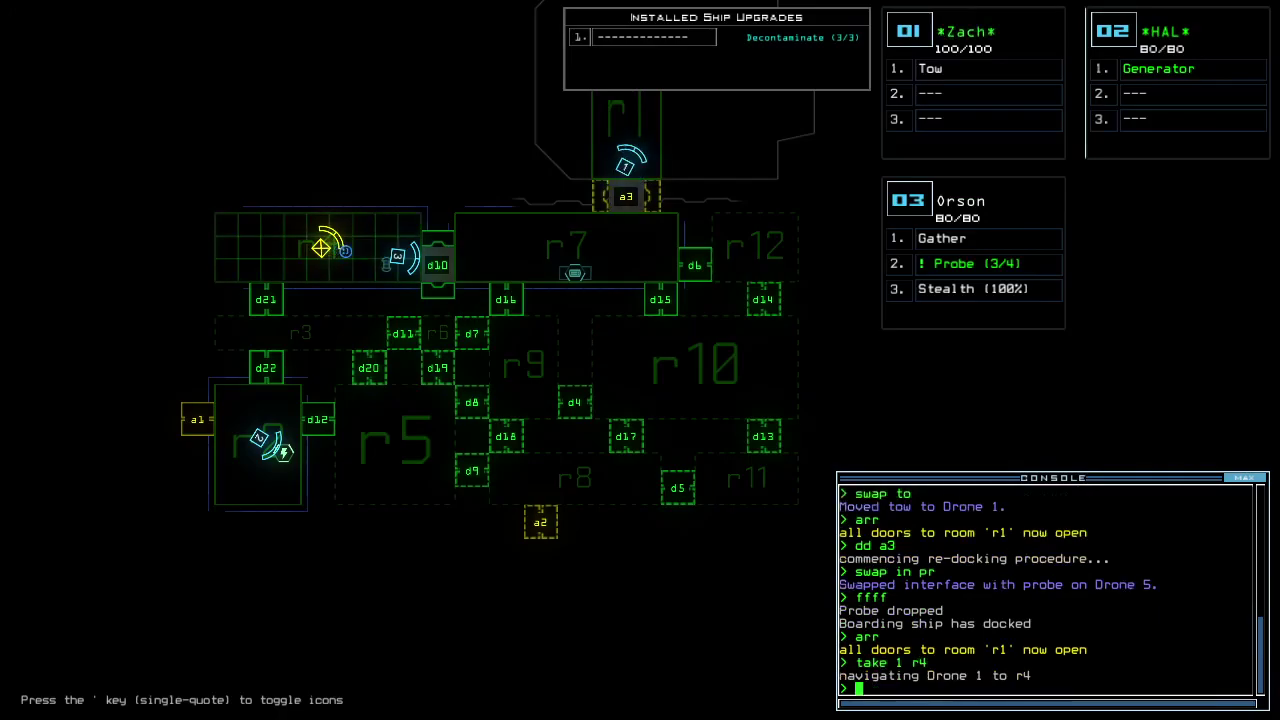
key("3")
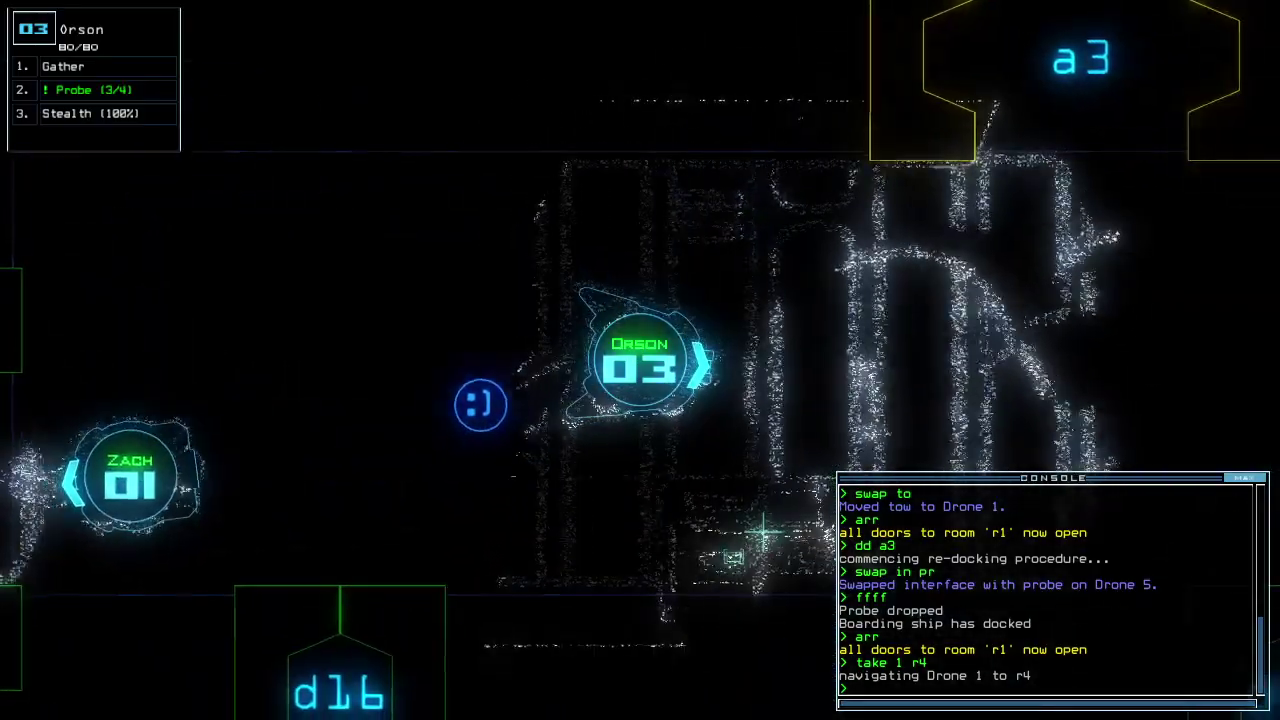
type("pi")
key("Return")
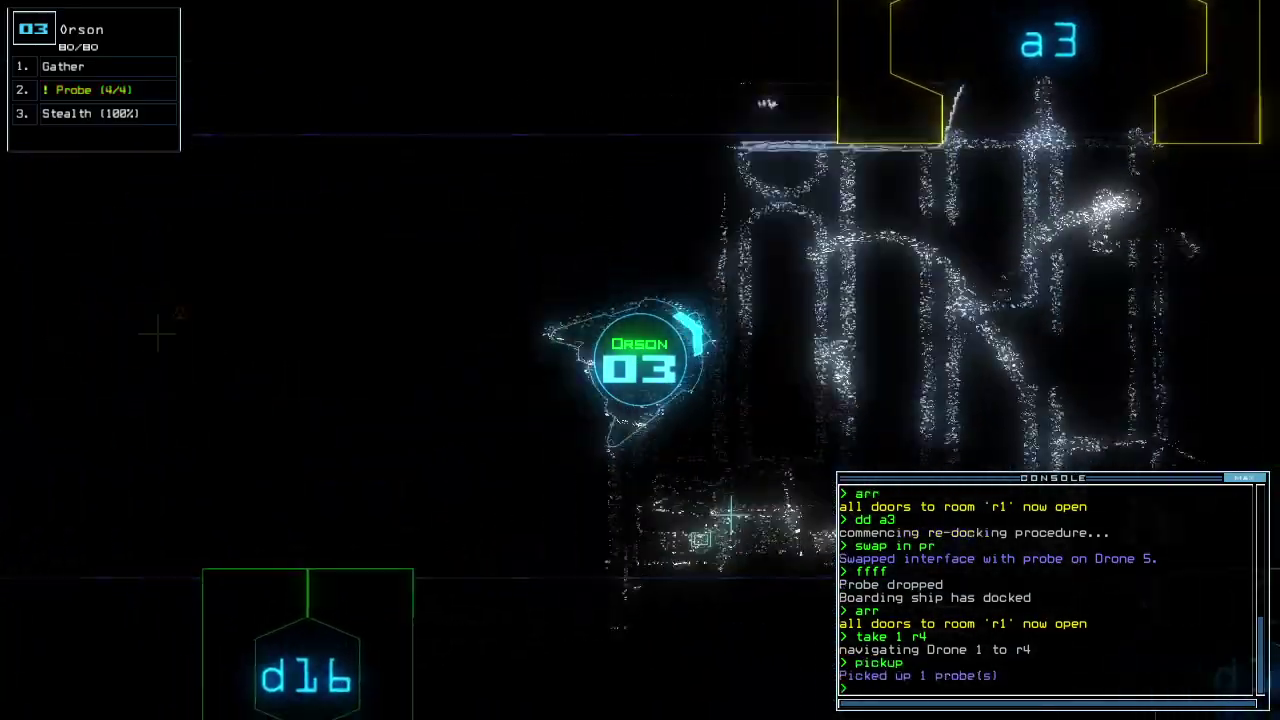
type("g")
key("Return")
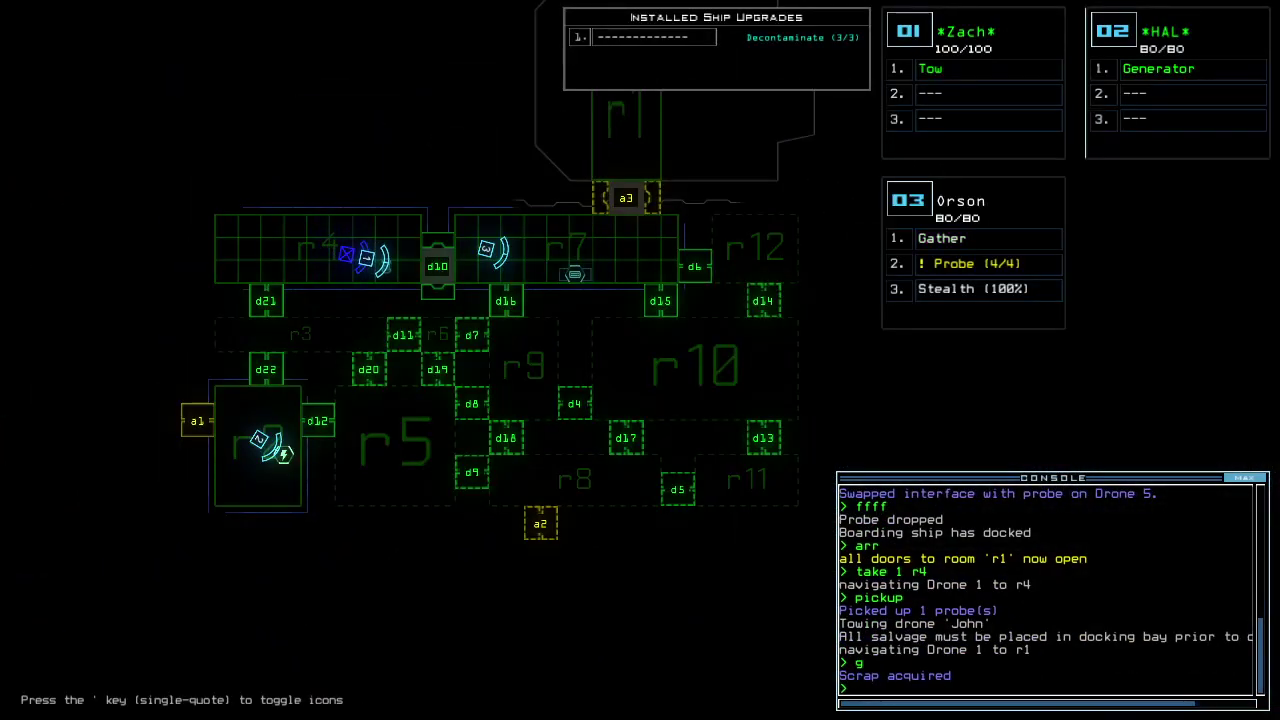
Cloak Orson and open door d21, checking the ship schematic.
key("Tab")
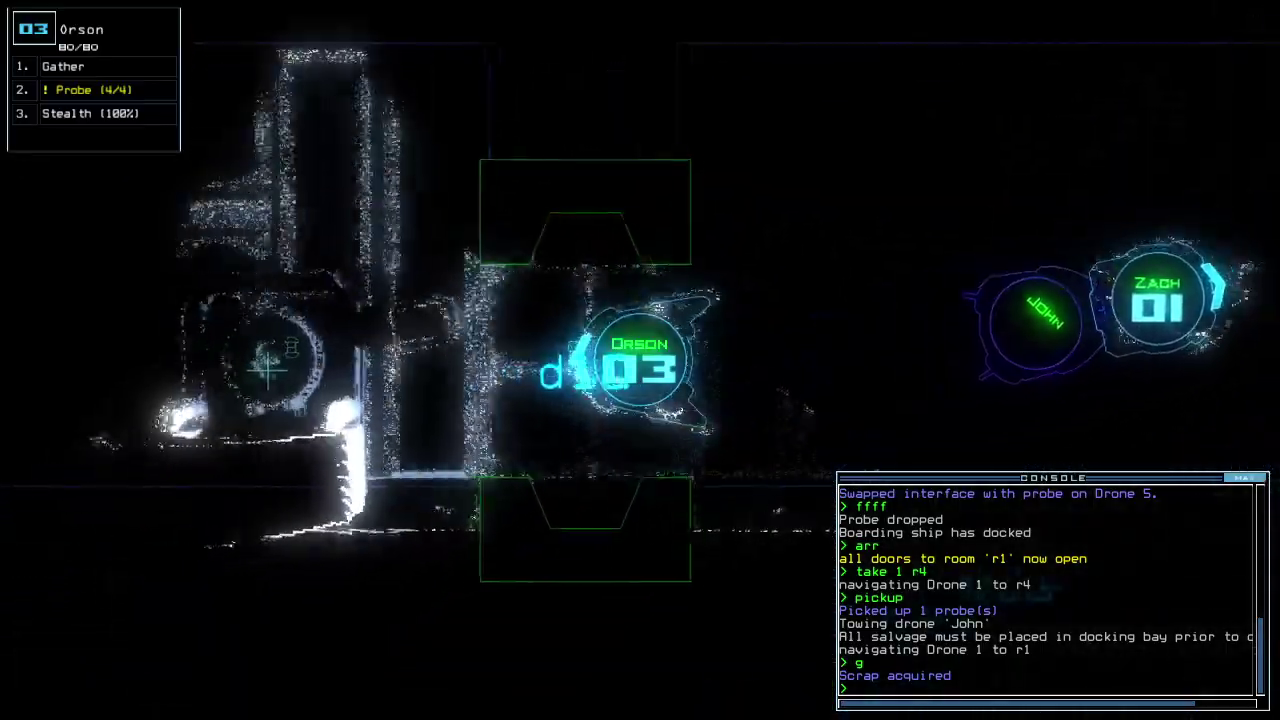
key("Left")
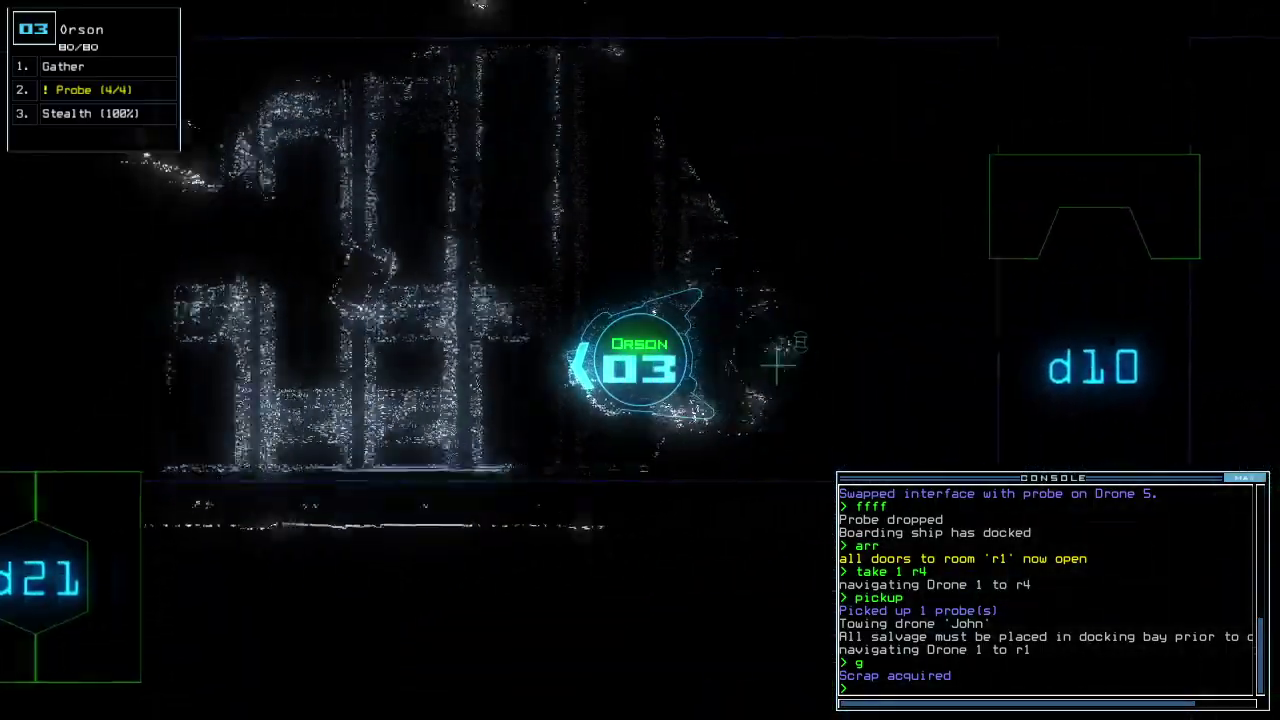
type("st;d21")
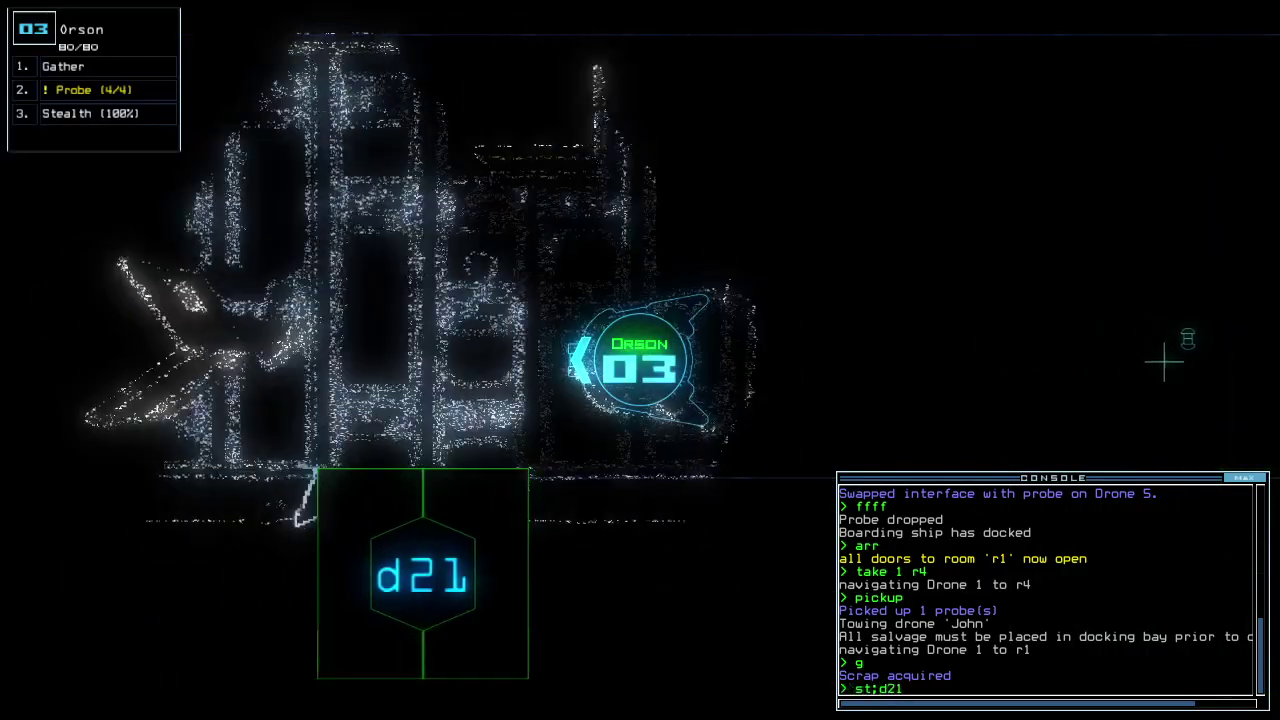
key("Return")
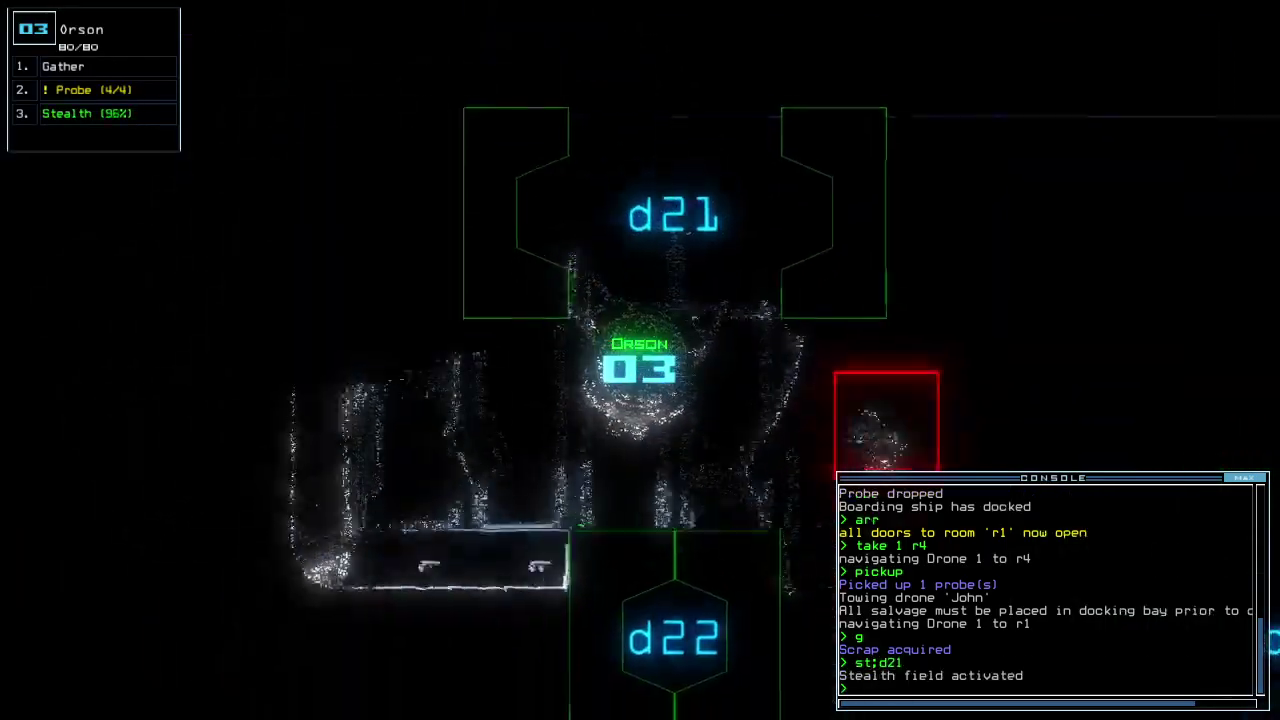
key("Tab")
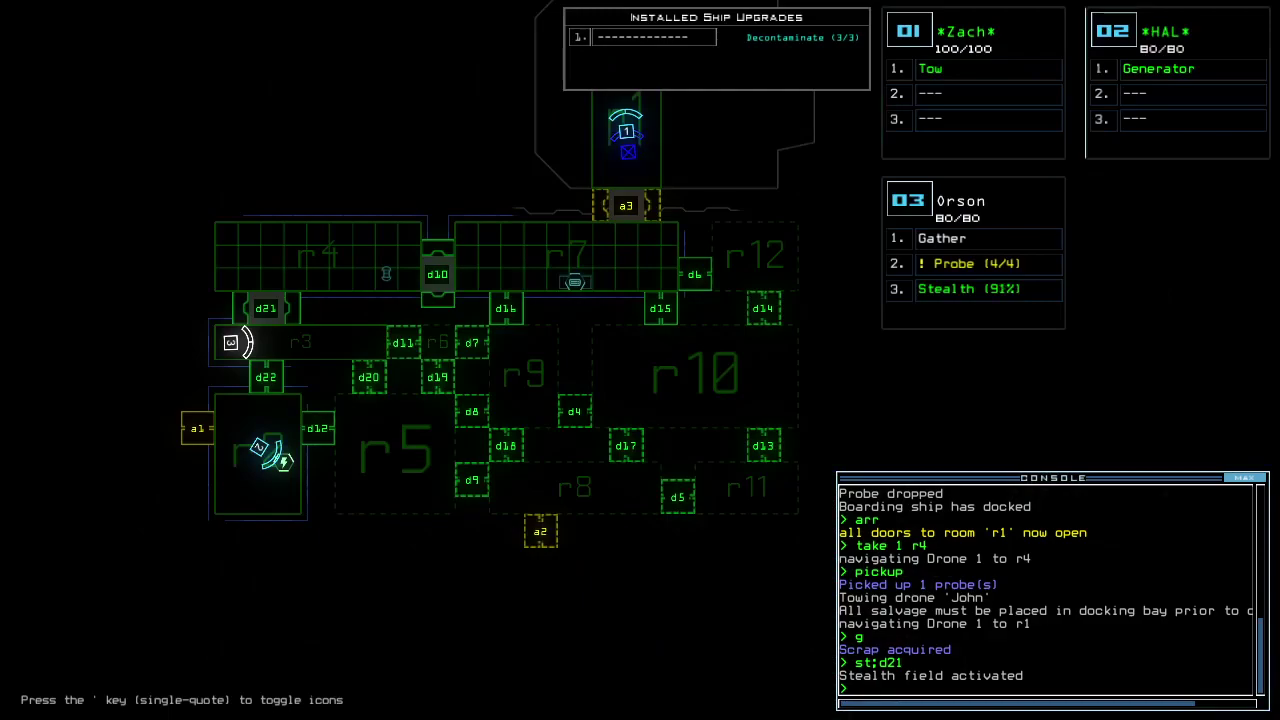
key("Tab")
type("ra")
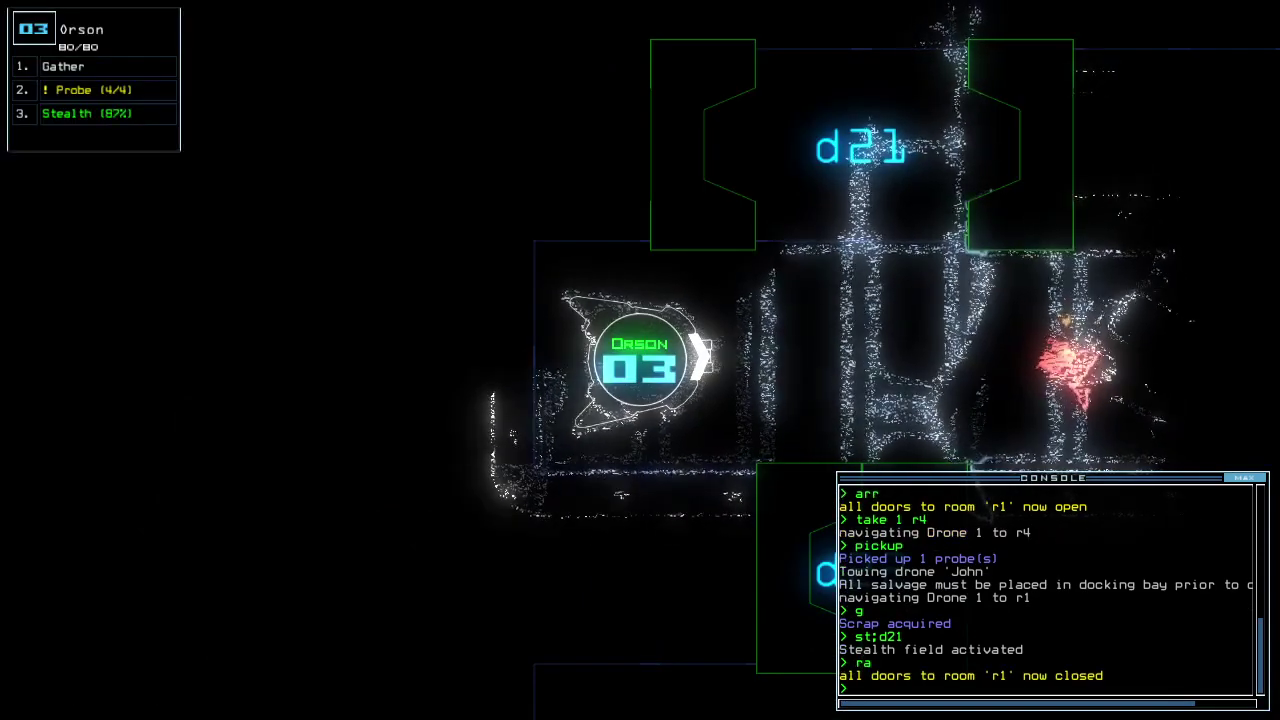
key("Tab")
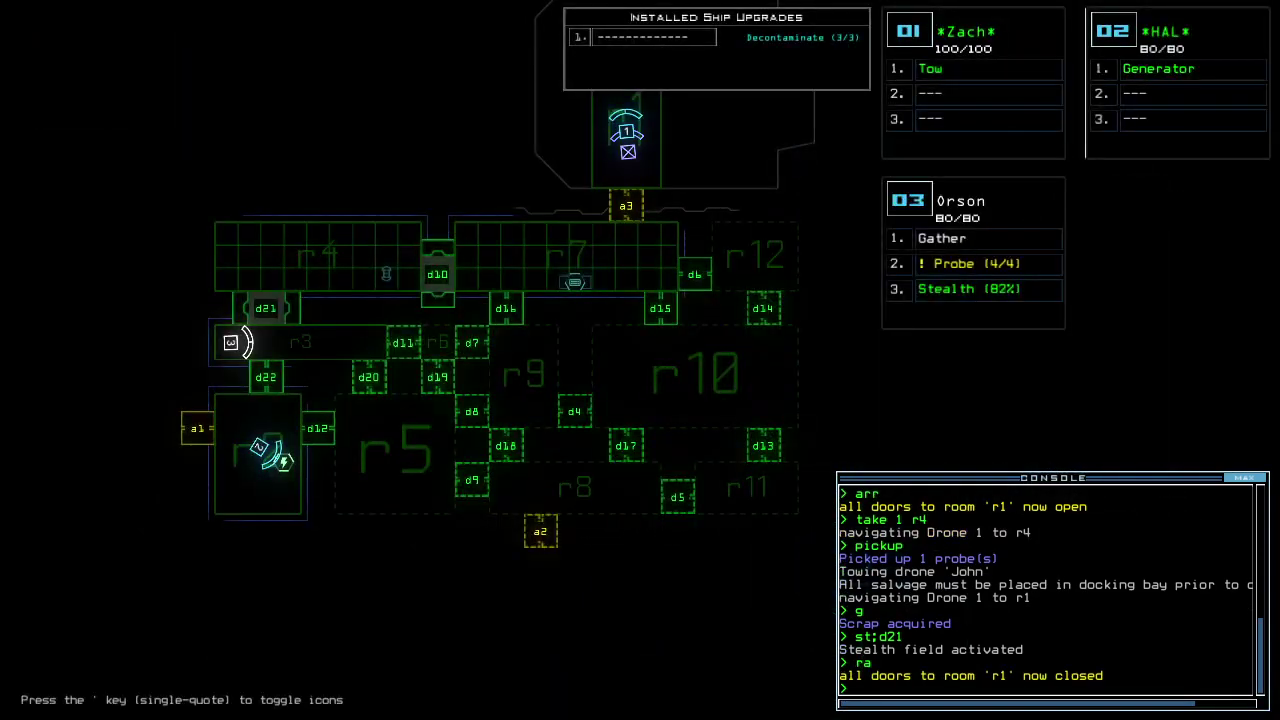
key("Tab")
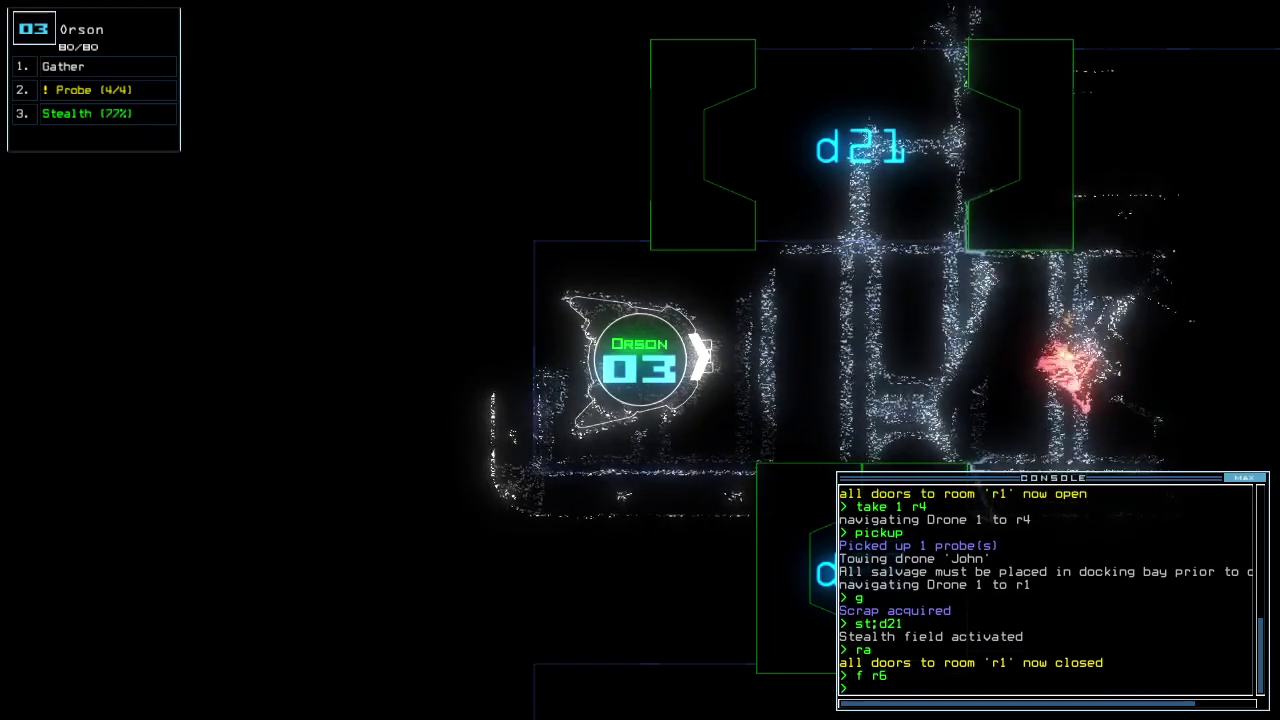
key("Tab")
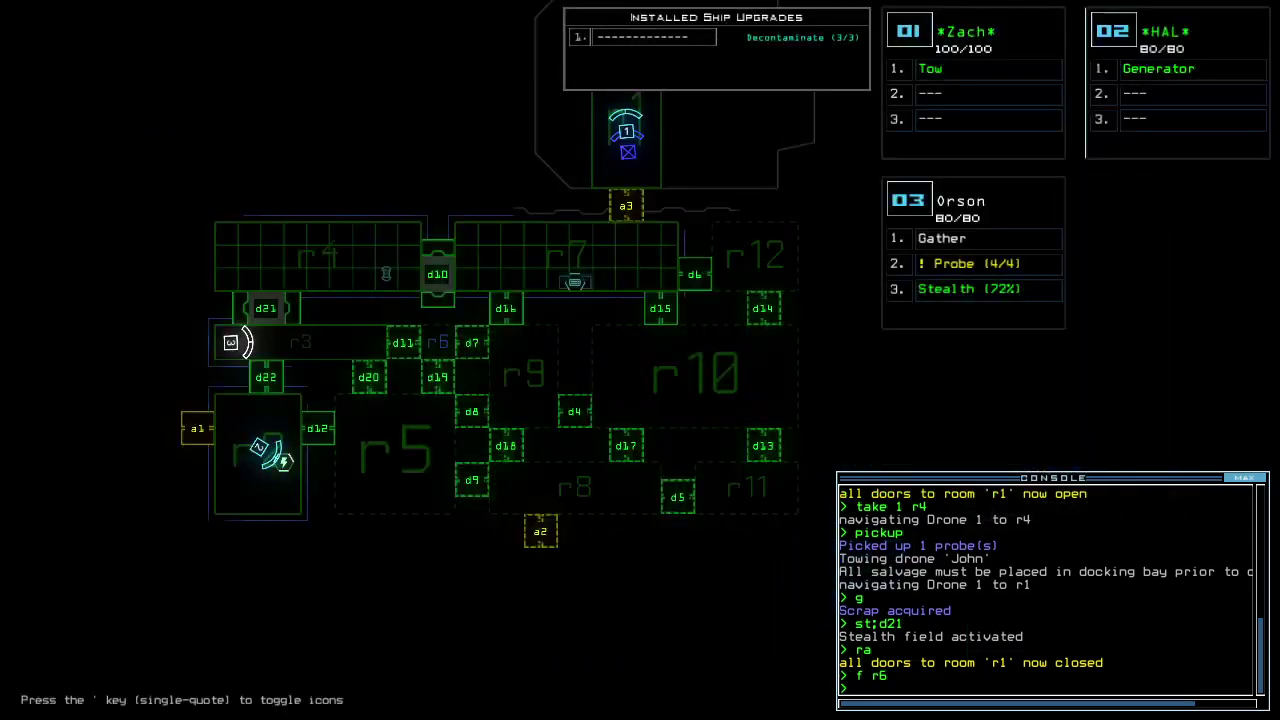
key("Tab")
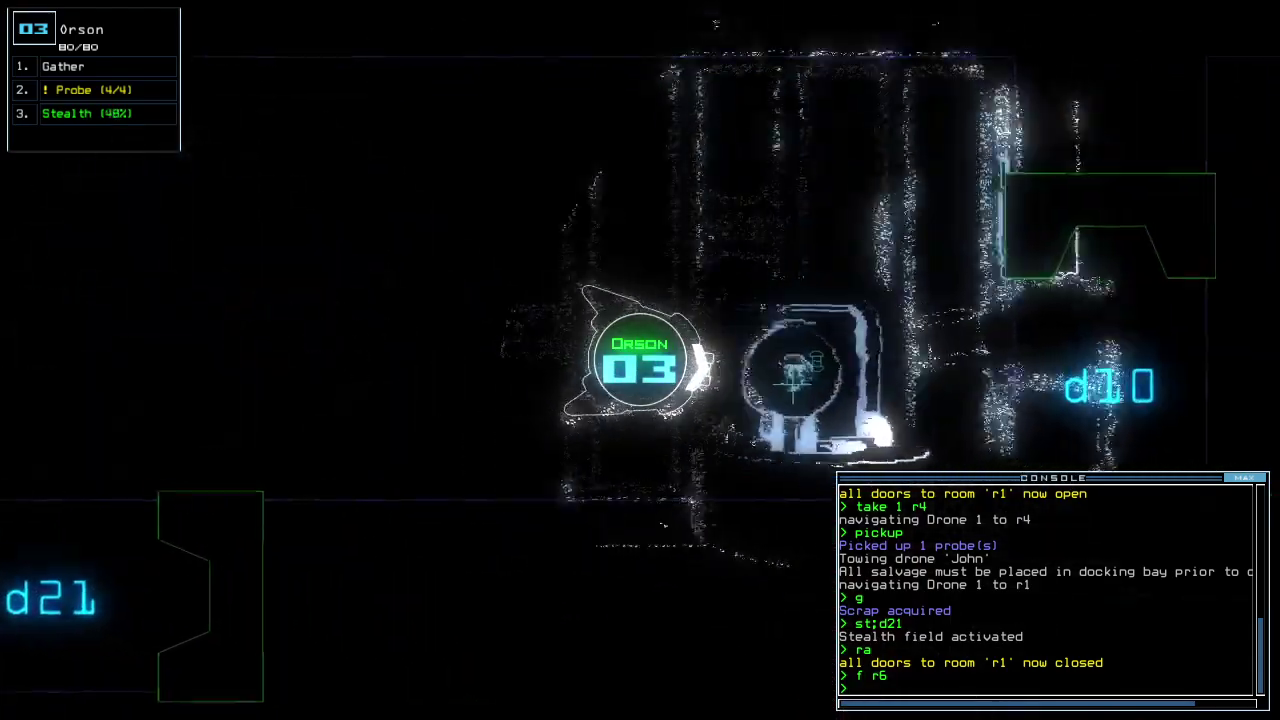
type("d10")
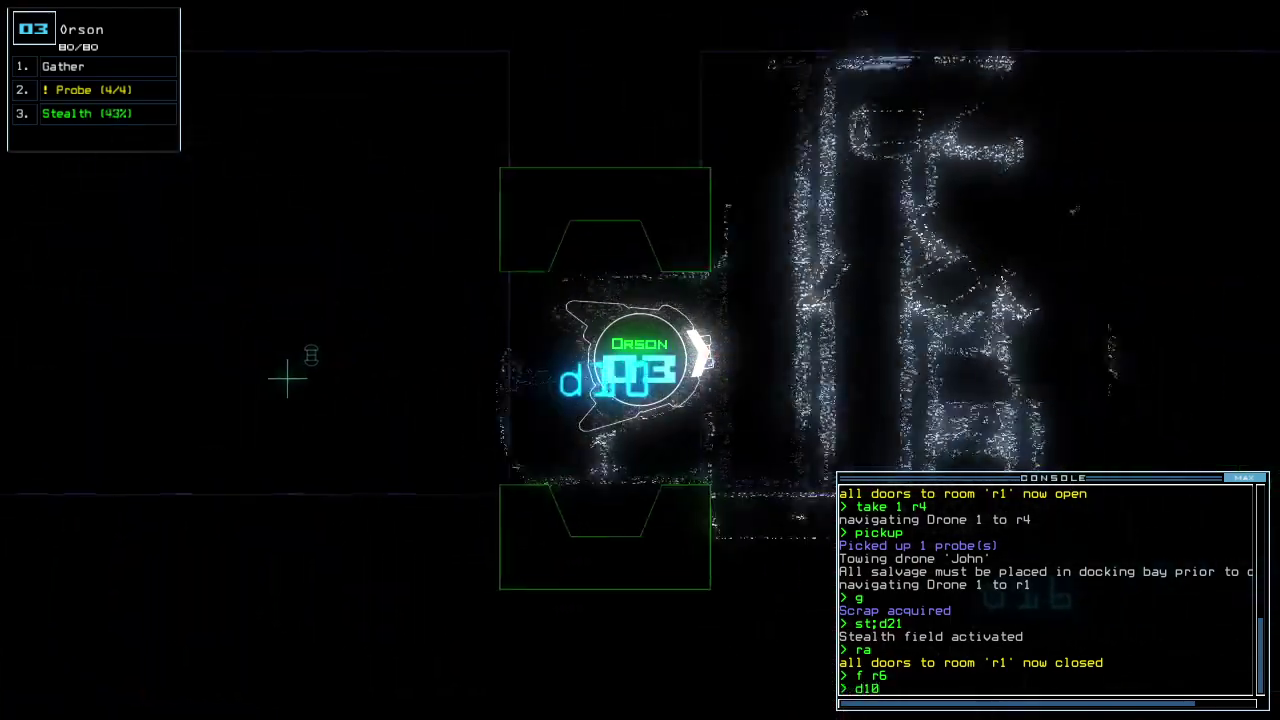
Send Orson through door d10, turn off its stealth, and re-dock at airlock a1.
key("Return")
type("st")
key("Return")
type("dd a1")
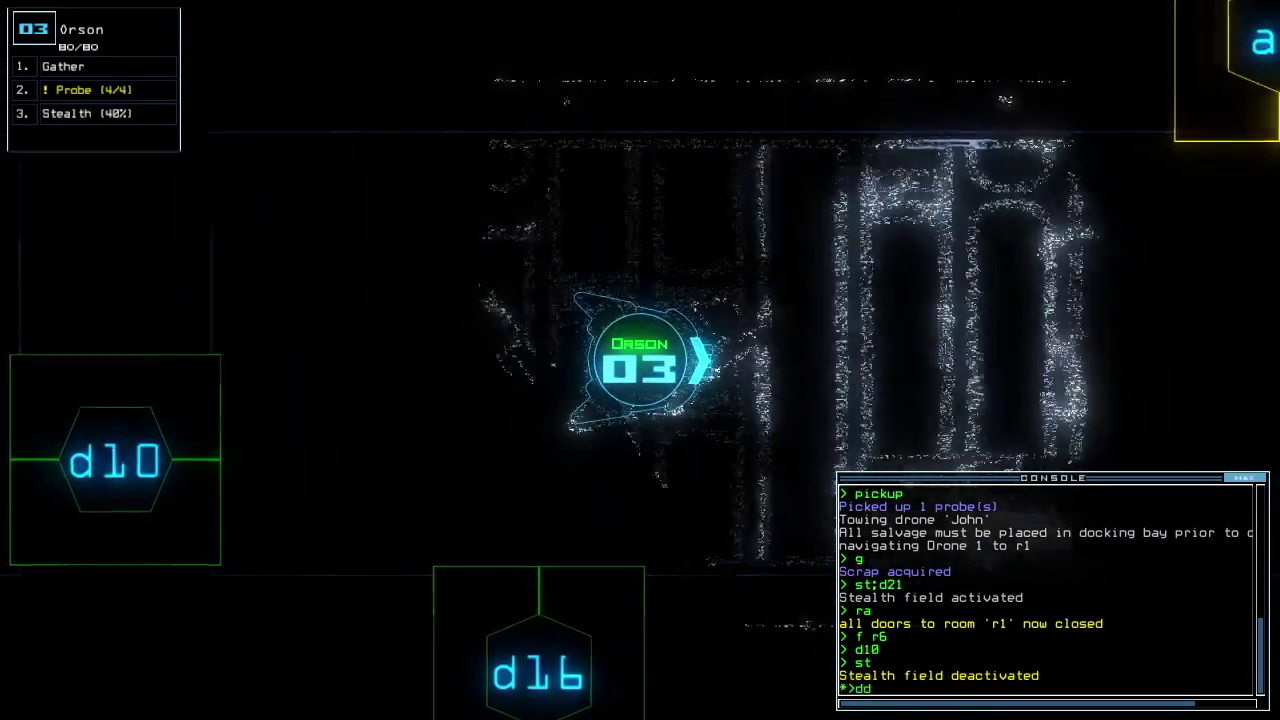
key("Return")
key("Tab")
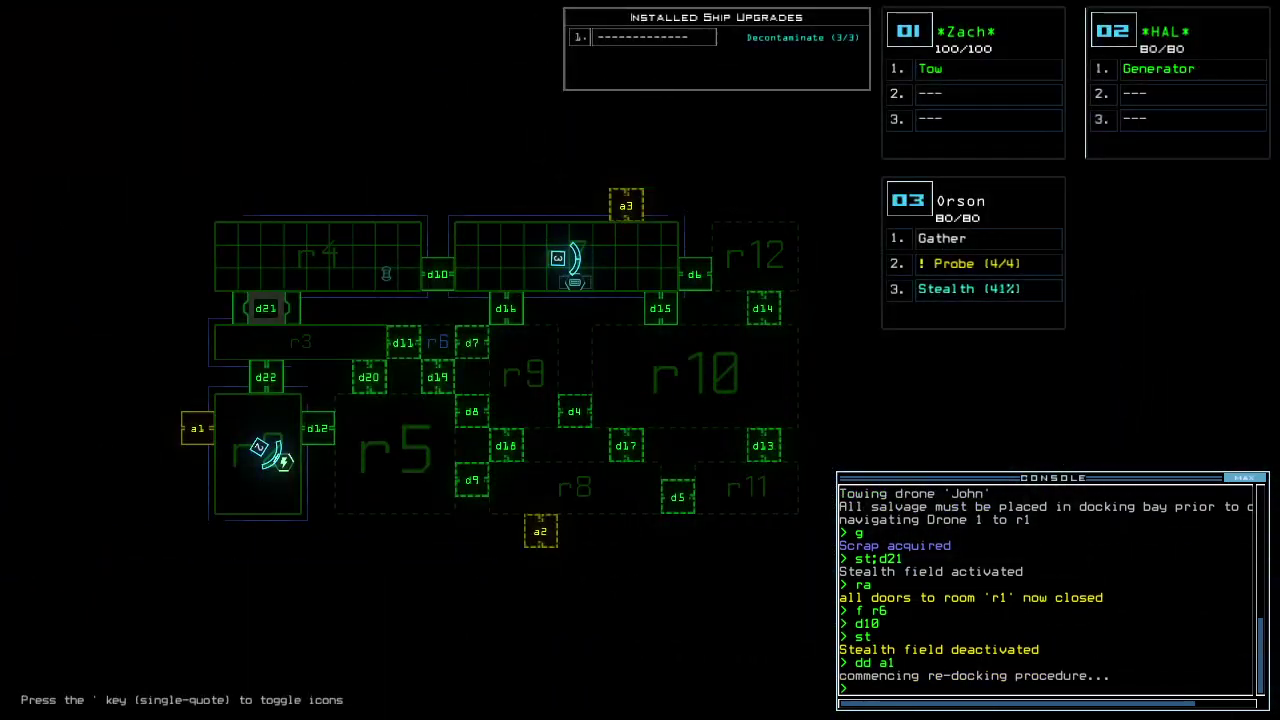
As HAL, reopen all doors to room r1.
key("Tab")
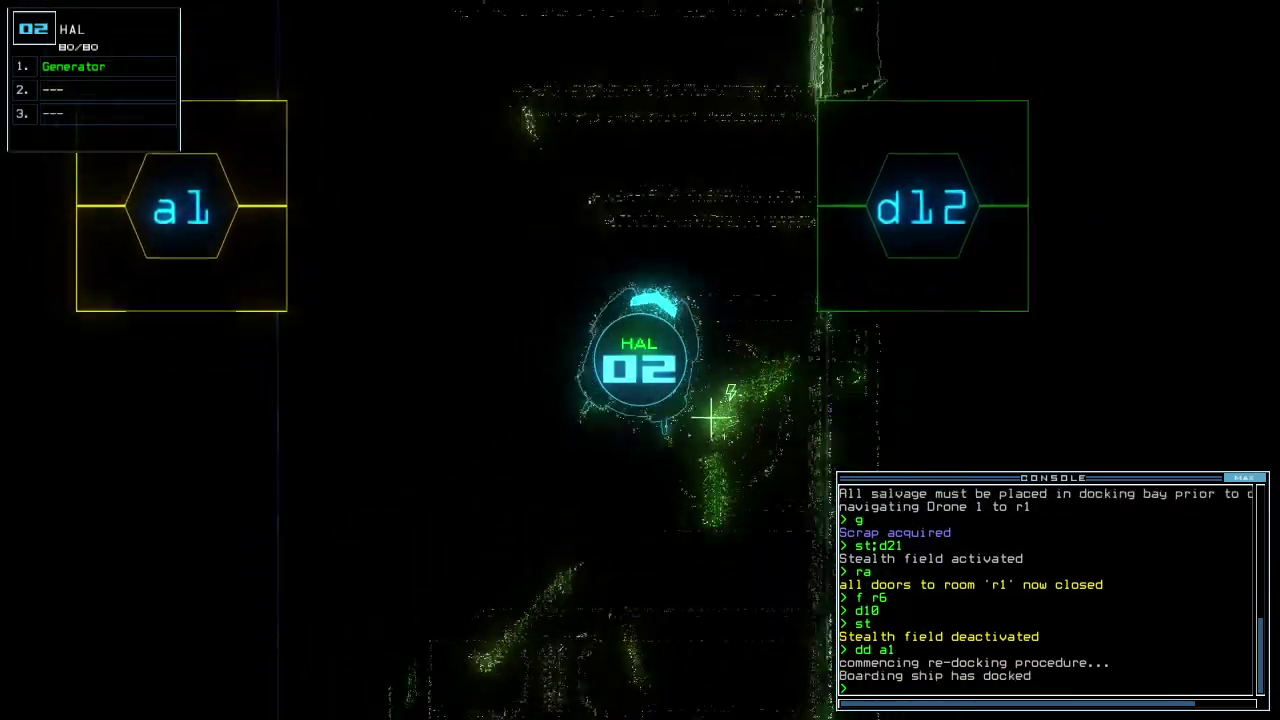
type("arr")
key("Return")
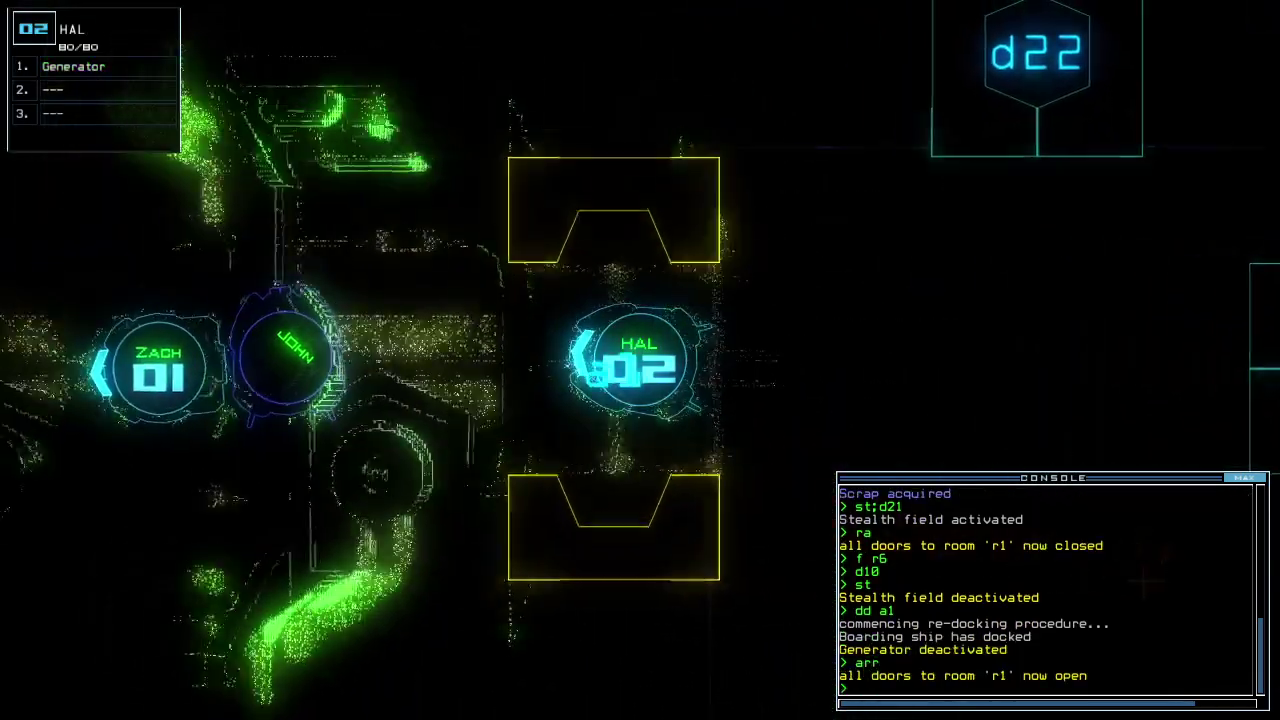
key("ctrl+1")
type("to")
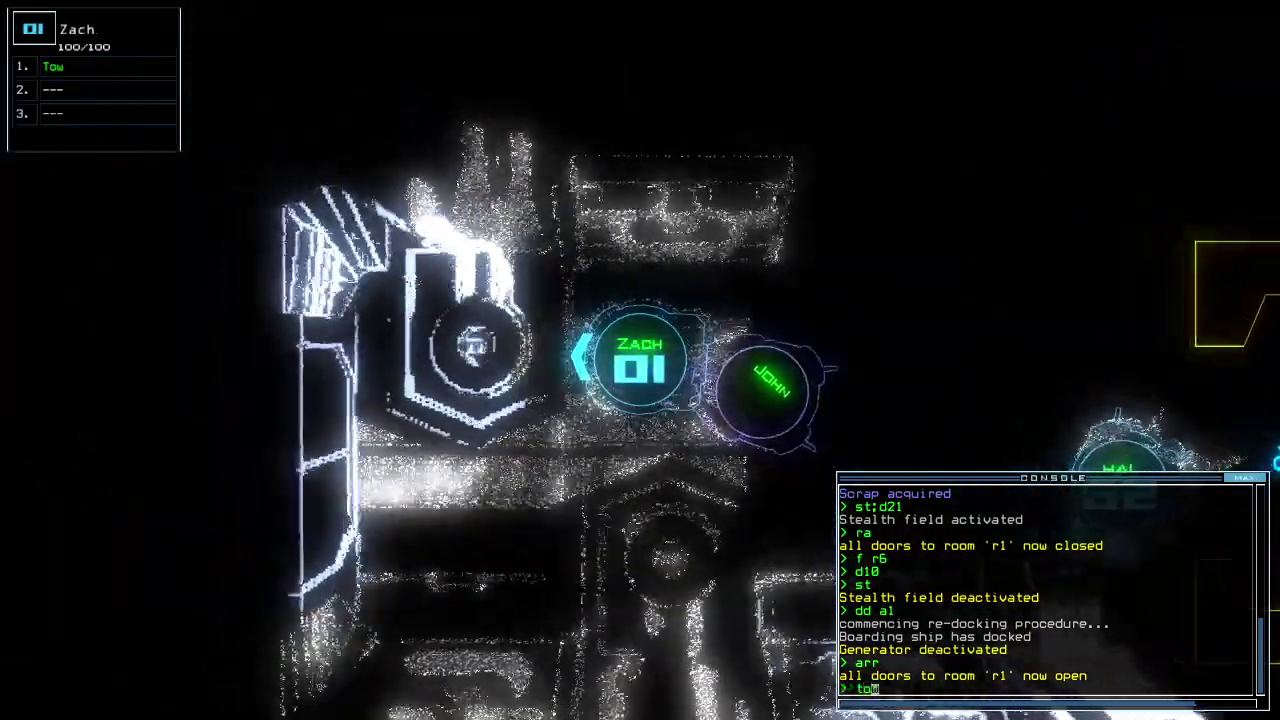
type("w")
Stop Zach towing John and move John's upgrades onto Zach.
key("Return")
type("swap")
key("Return")
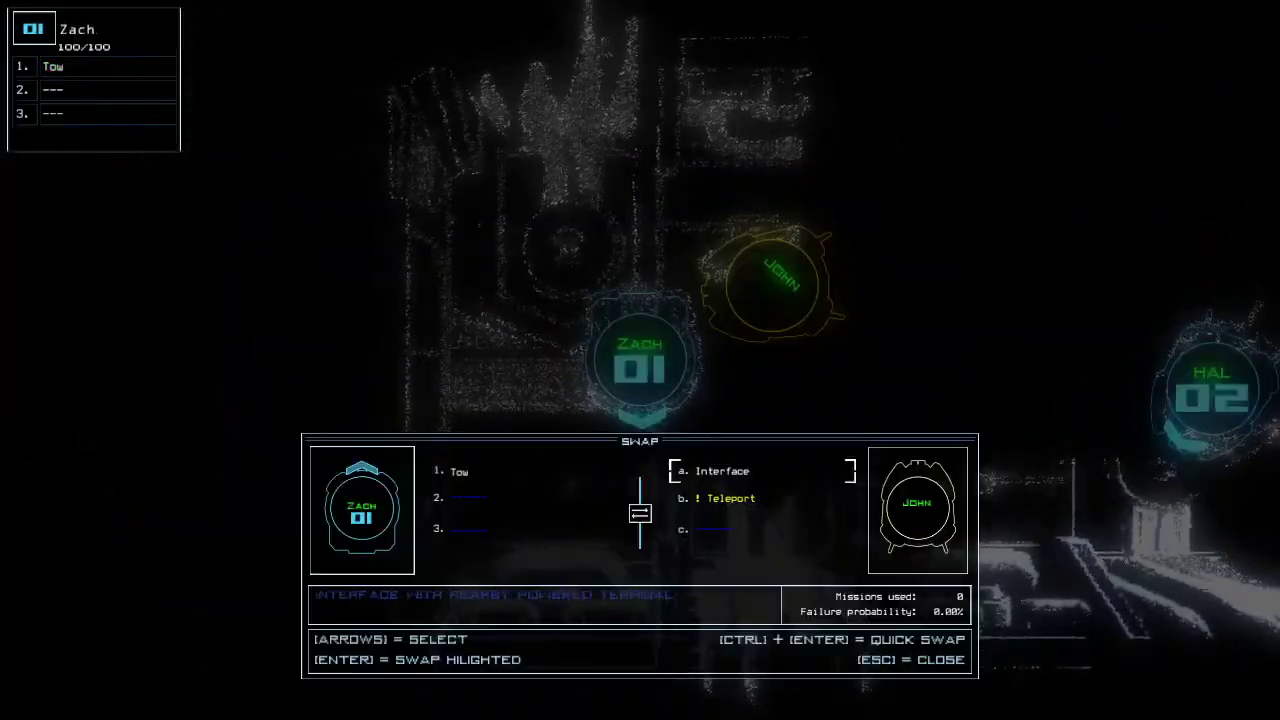
key("Escape")
Check the mission time (2:00) and drive HAL to the generator to power it.
key("ctrl+2")
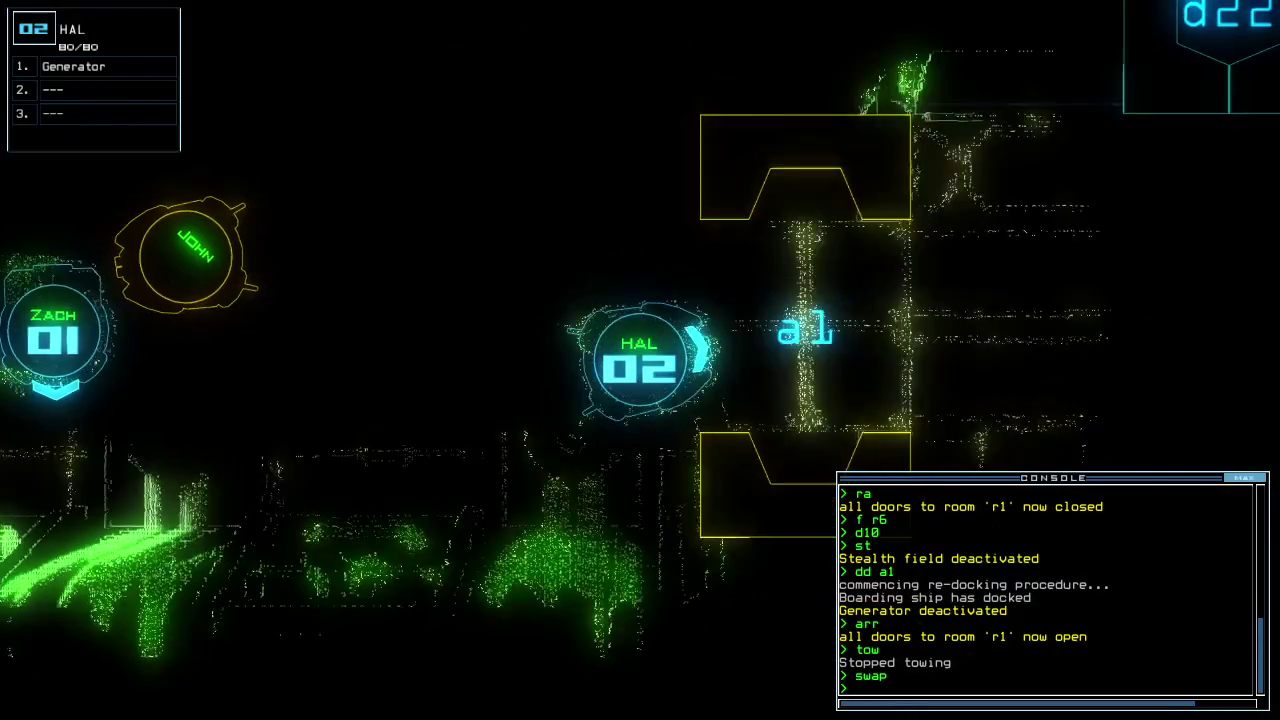
type("te")
key("Return")
key("Right")
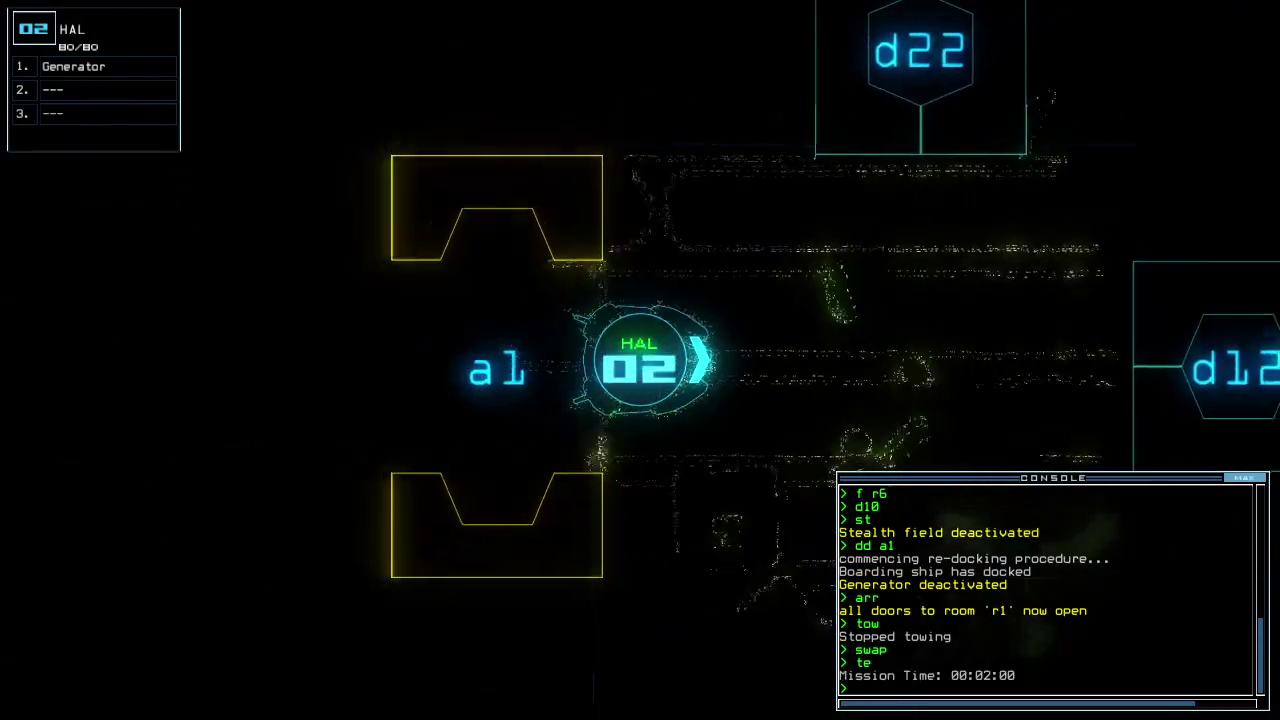
key("Down")
key("Right")
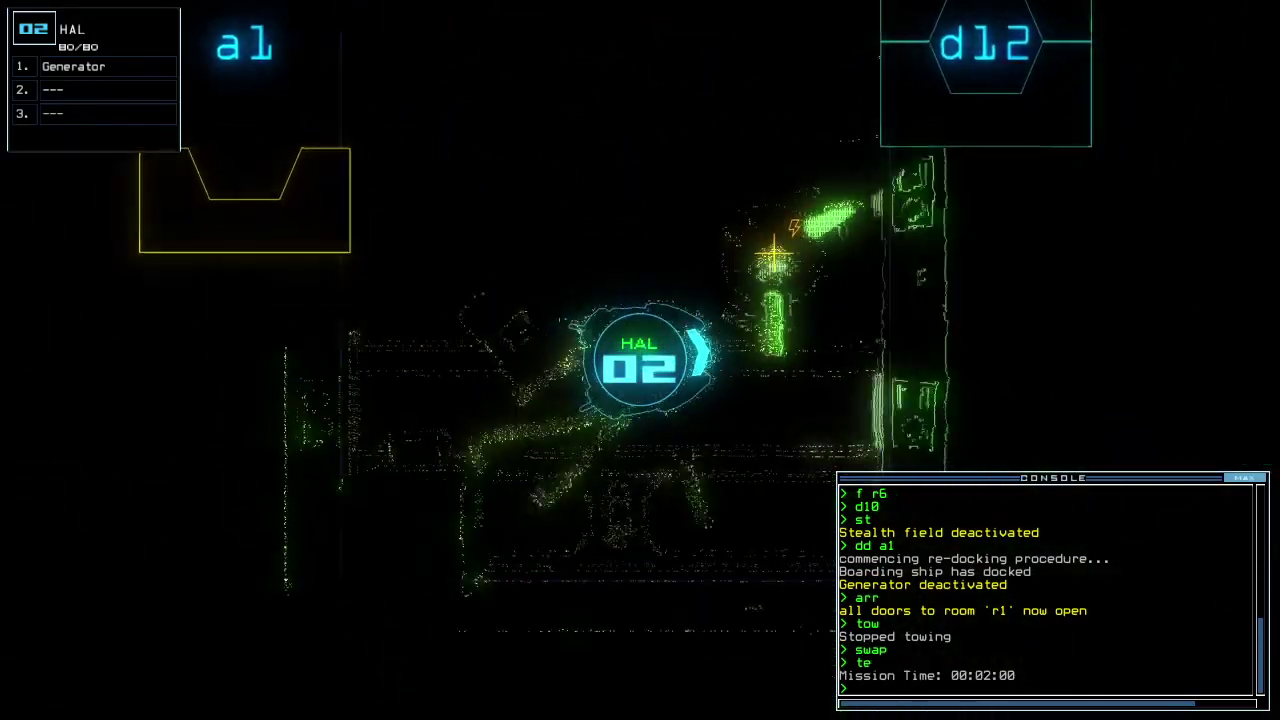
type("g")
key("Return")
key("Tab")
key("ctrl+3")
Drive Orson through the room, then cloak it and send it to door d16.
key("Right")
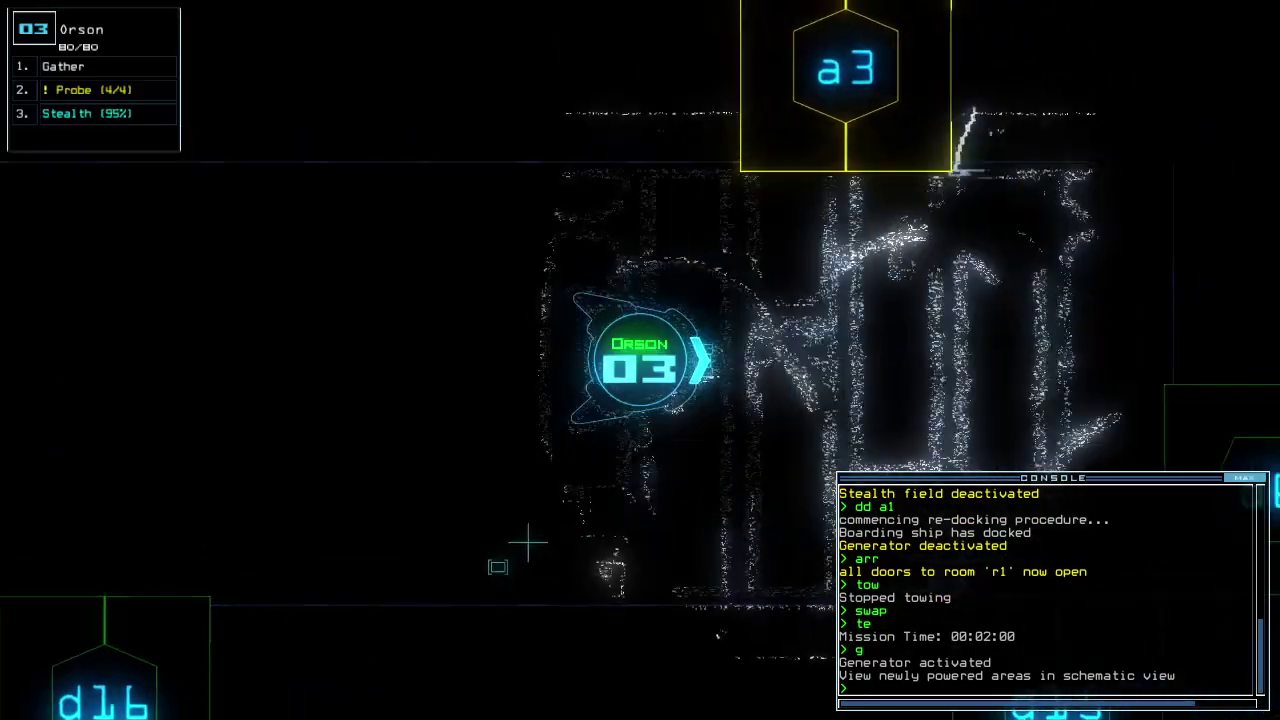
key("Left")
key("Left")
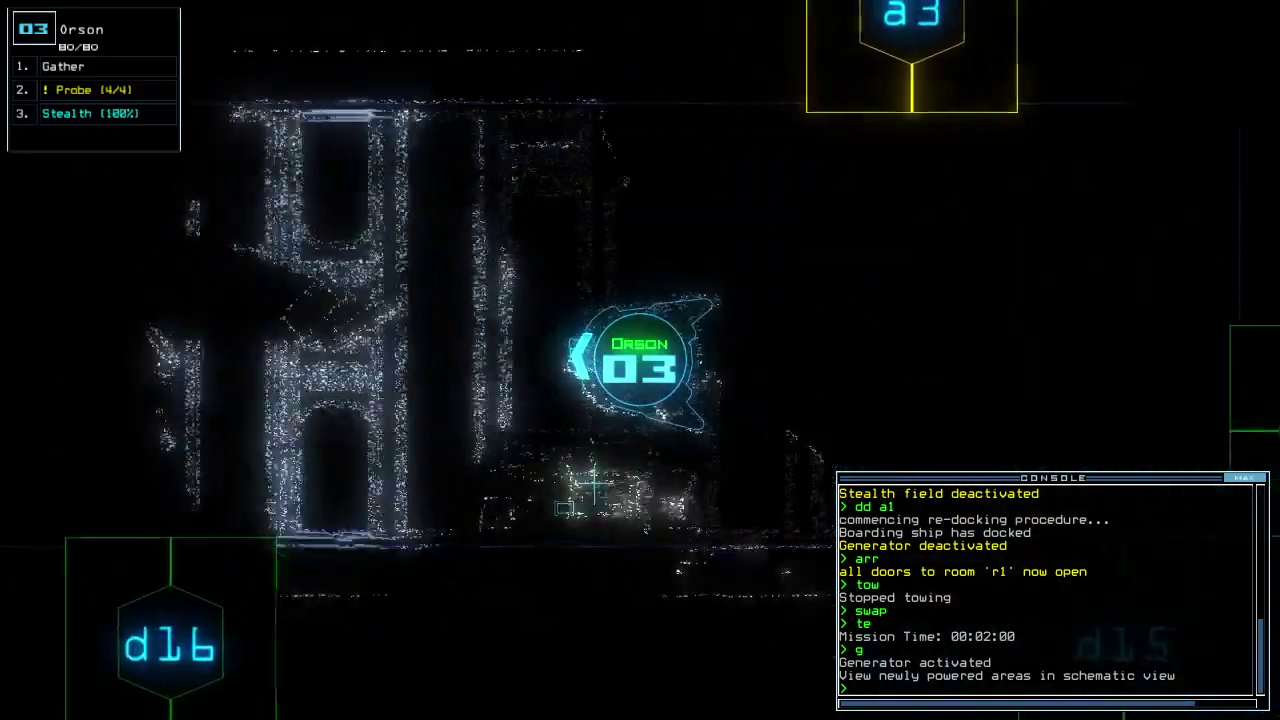
key("Down")
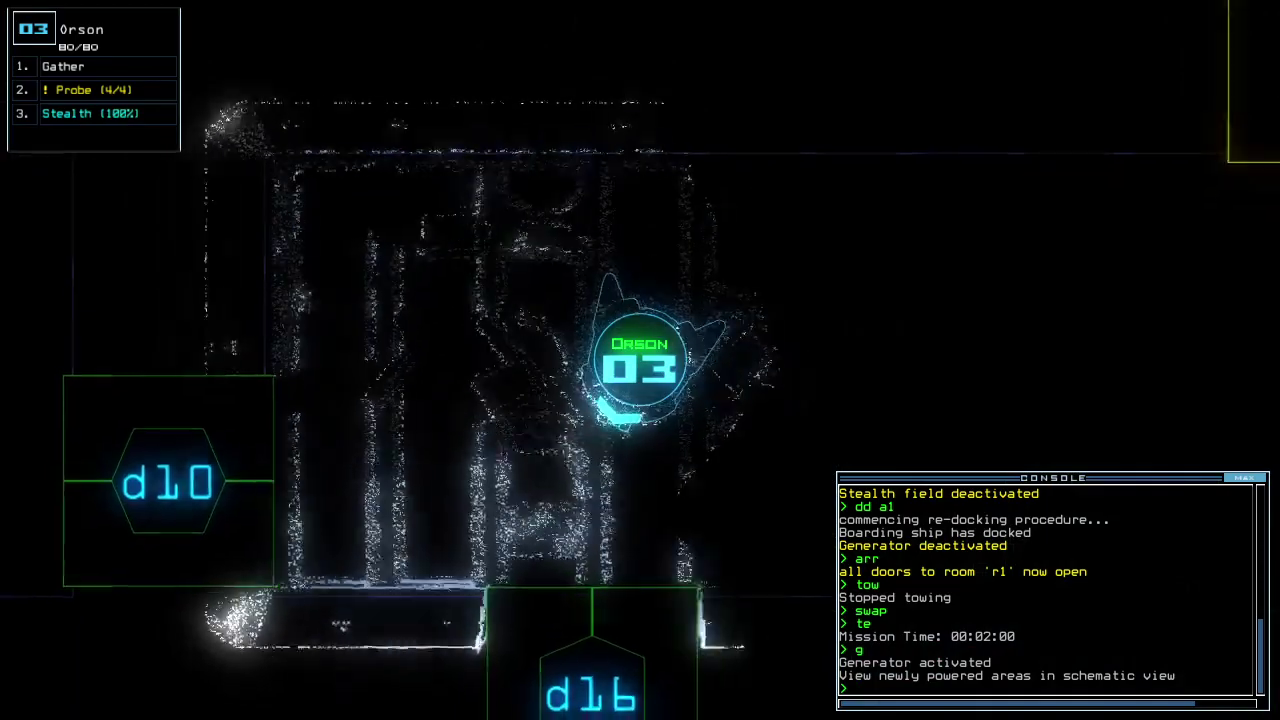
key("Tab")
type("st;d16")
key("Return")
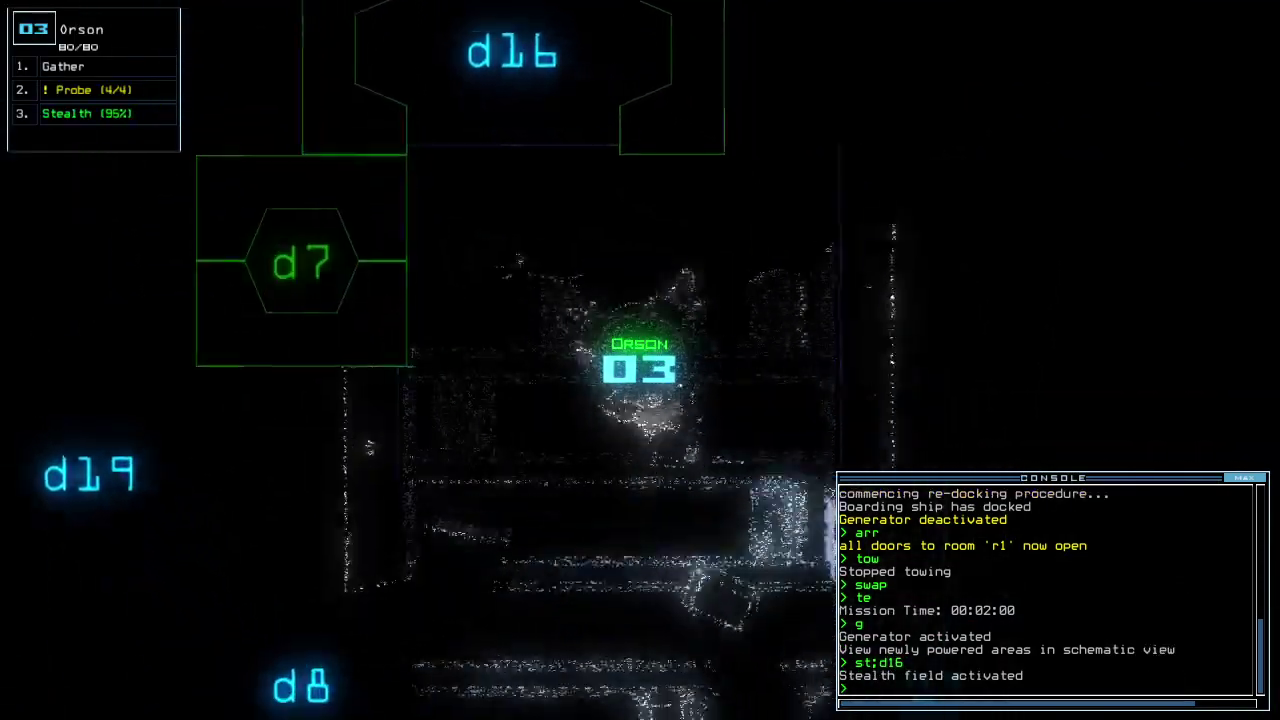
type("ffff")
Drop and recover a probe, then cloak Orson through doors d18 and d4.
key("Return")
type("pickup")
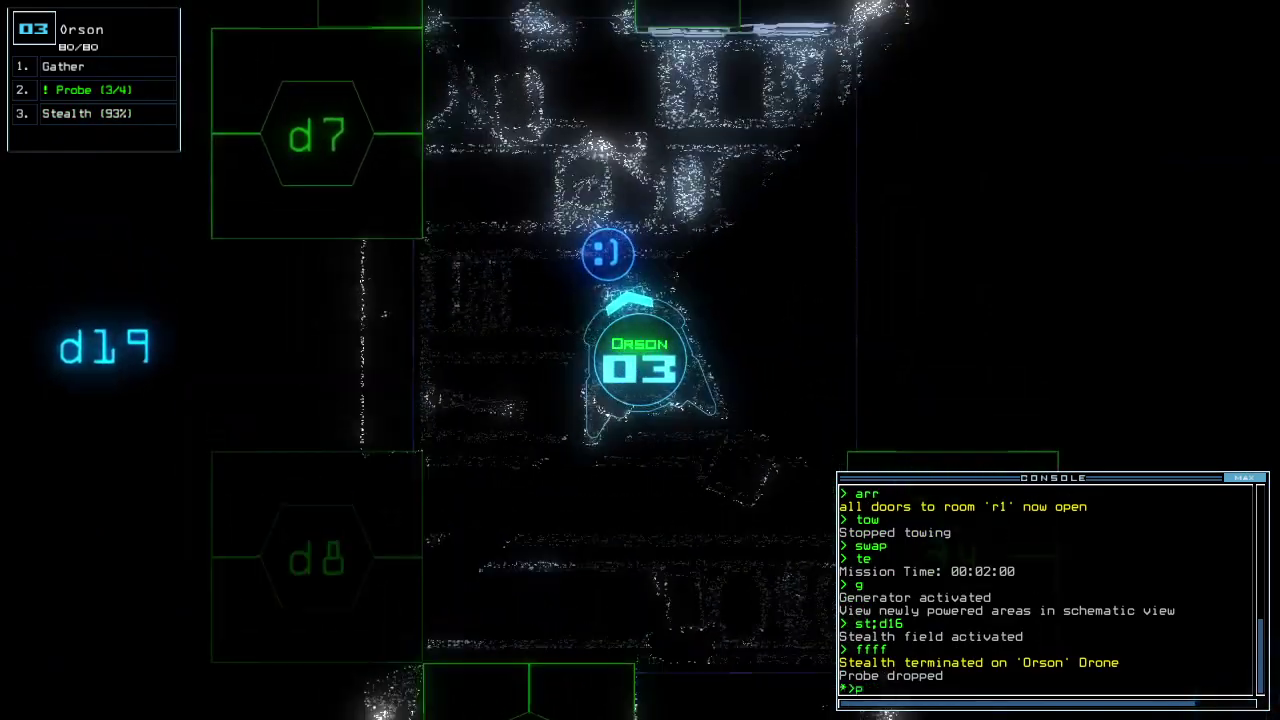
key("Return")
type("st;d")
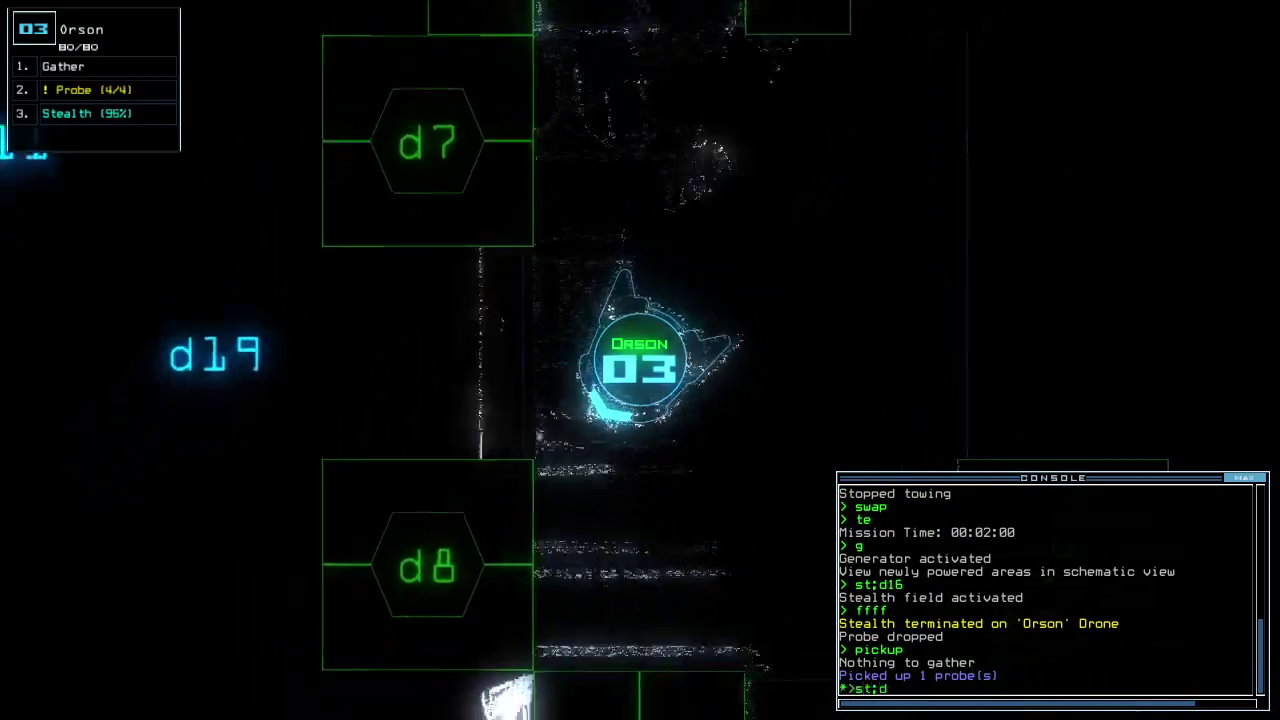
type("18")
key("Return")
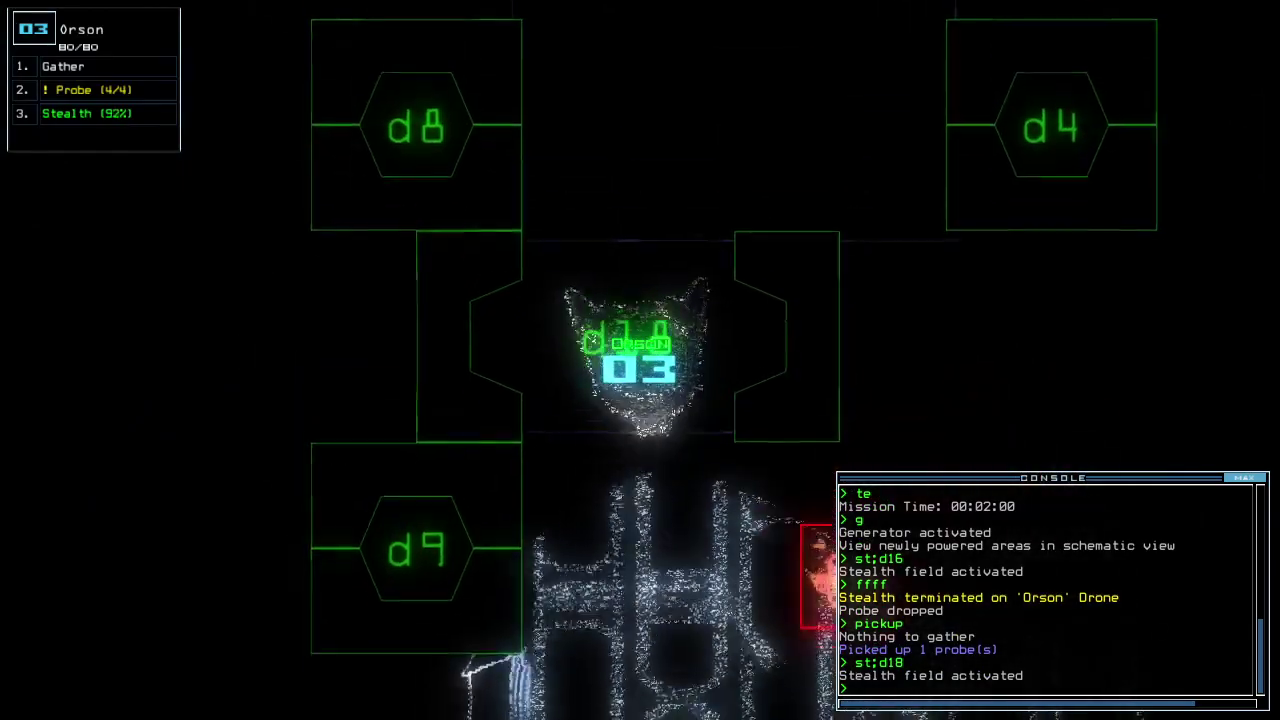
type("d4")
key("Return")
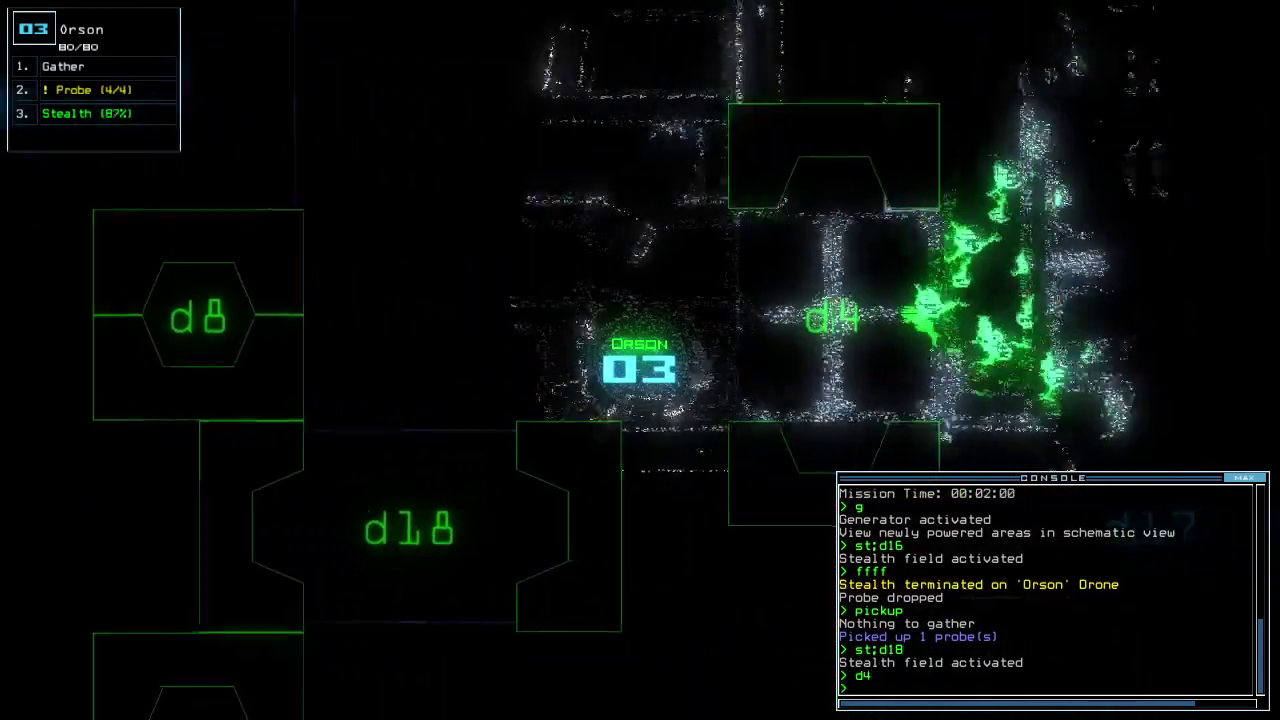
key("Tab")
key("Tab")
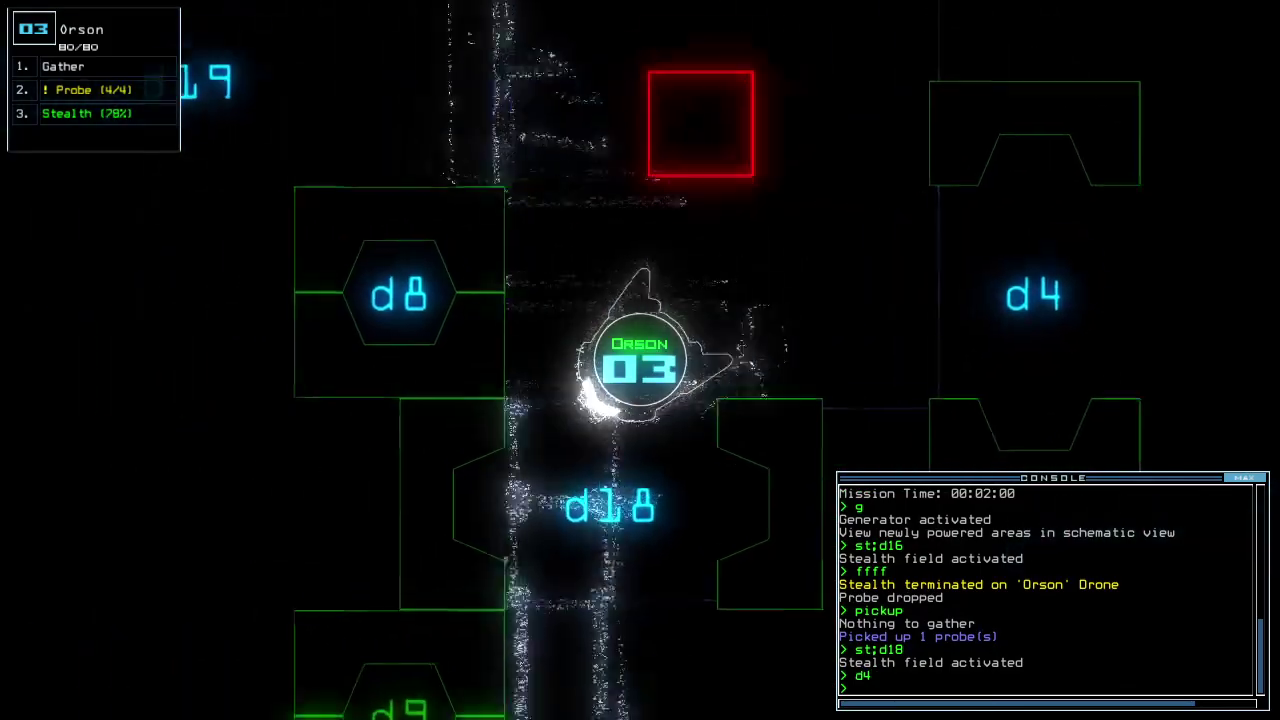
type("cccc")
Close four doors, drop a probe in r10, and re-cloak Orson at door d17.
key("Return")
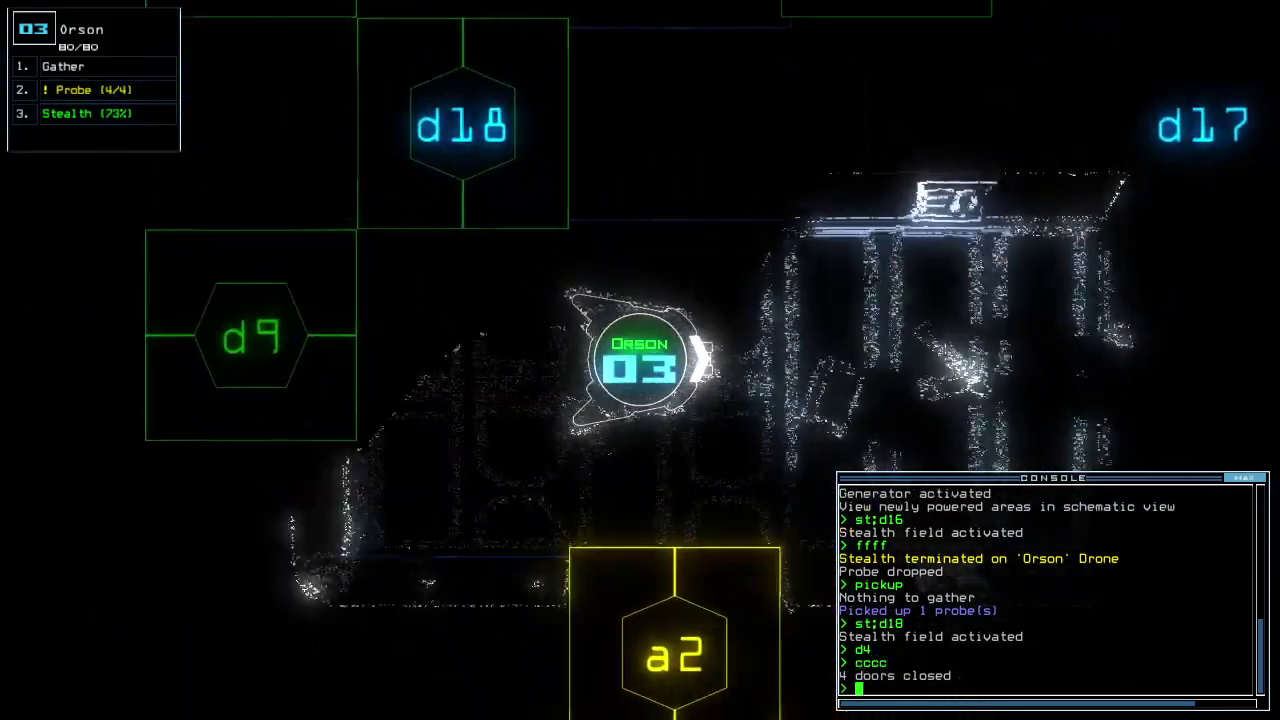
type("ffff")
key("Return")
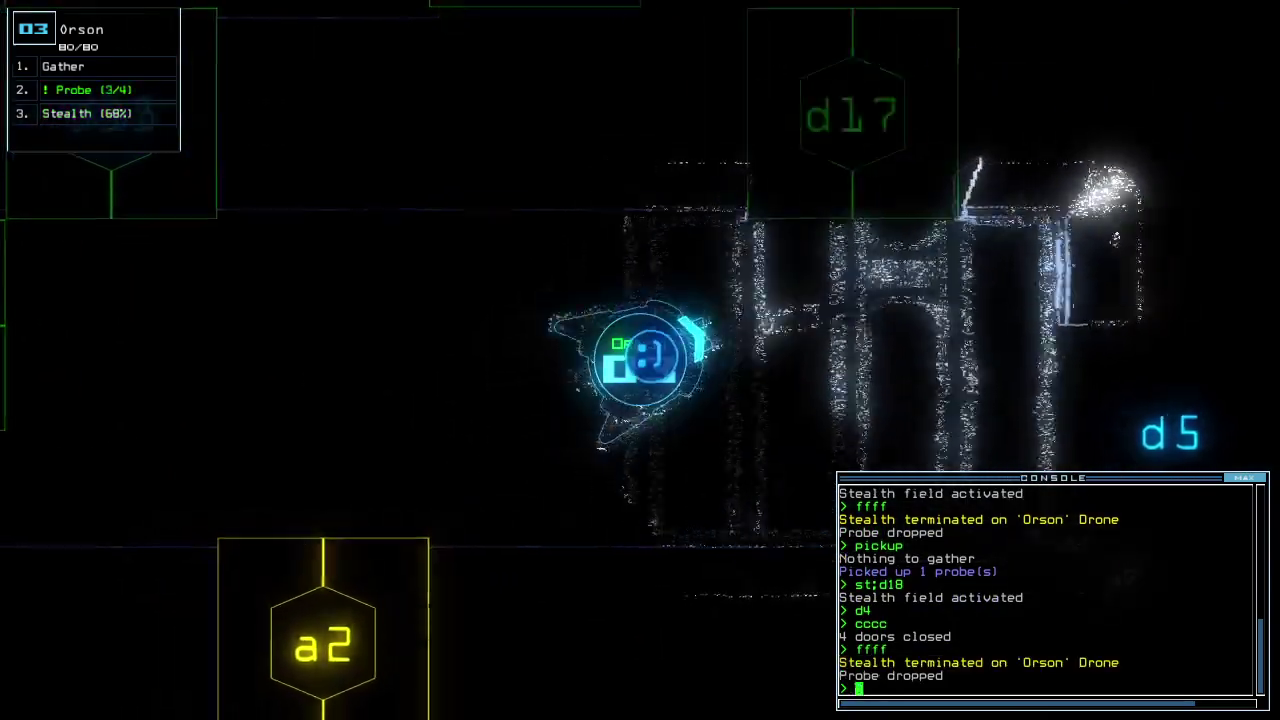
key("Tab")
key("Tab")
type("d17")
key("Return")
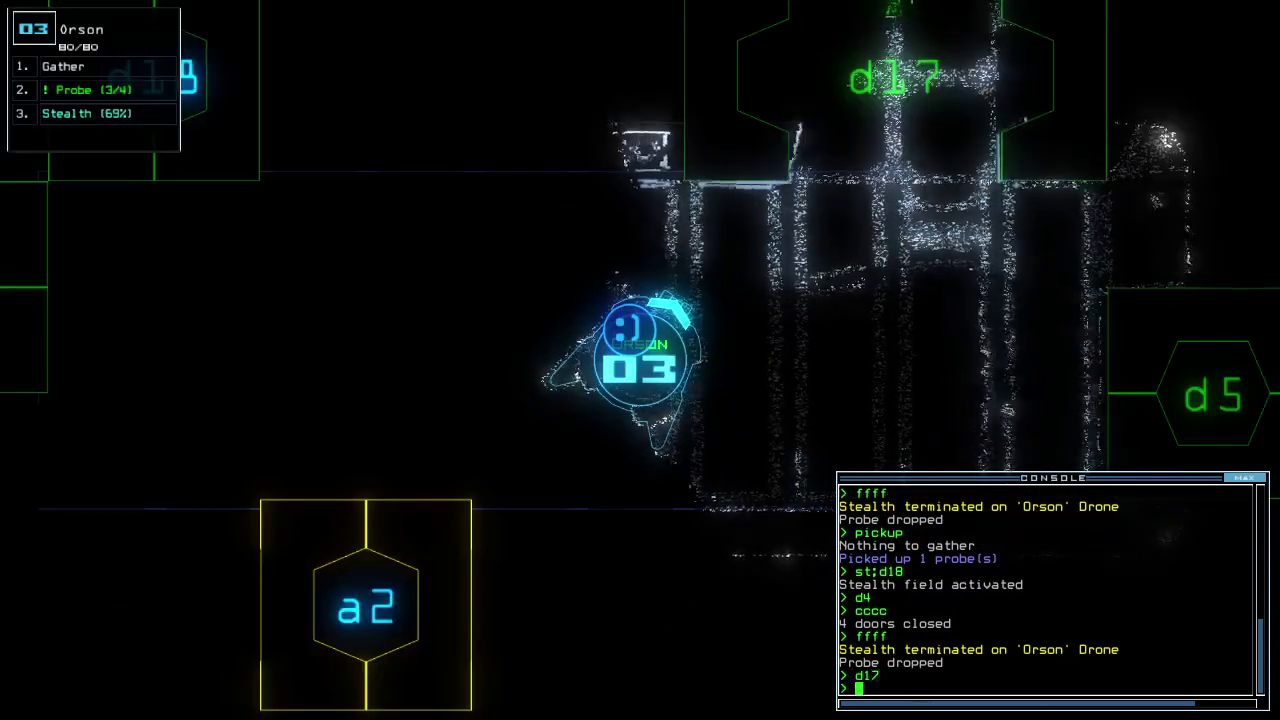
type("st")
key("Return")
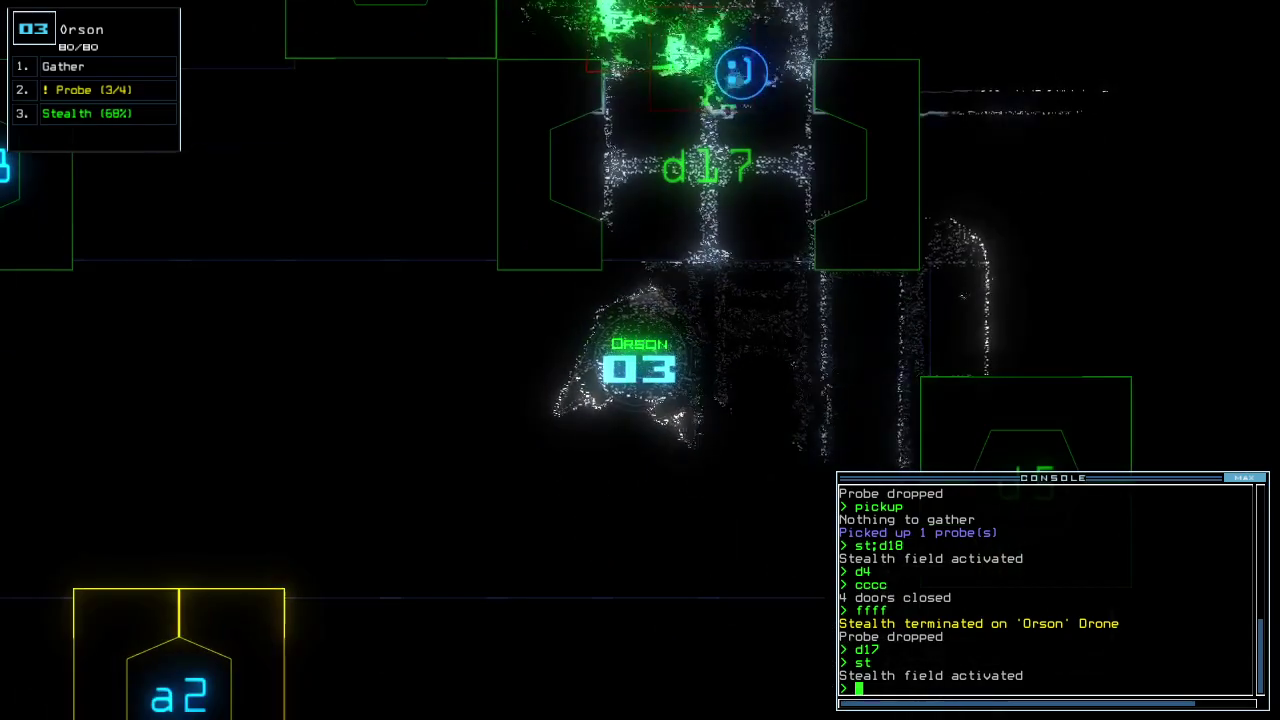
key("Tab")
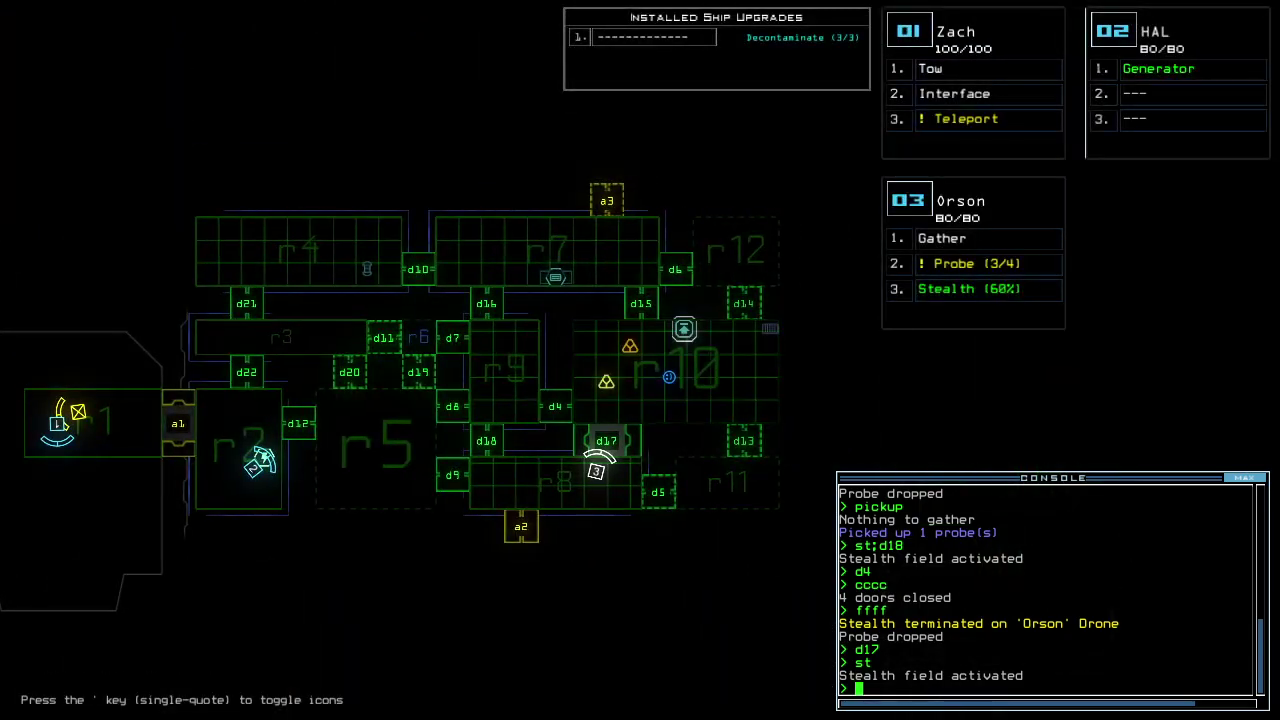
Pick up Orson's probe, close the nearest door, and send Orson to door d5.
key("Tab")
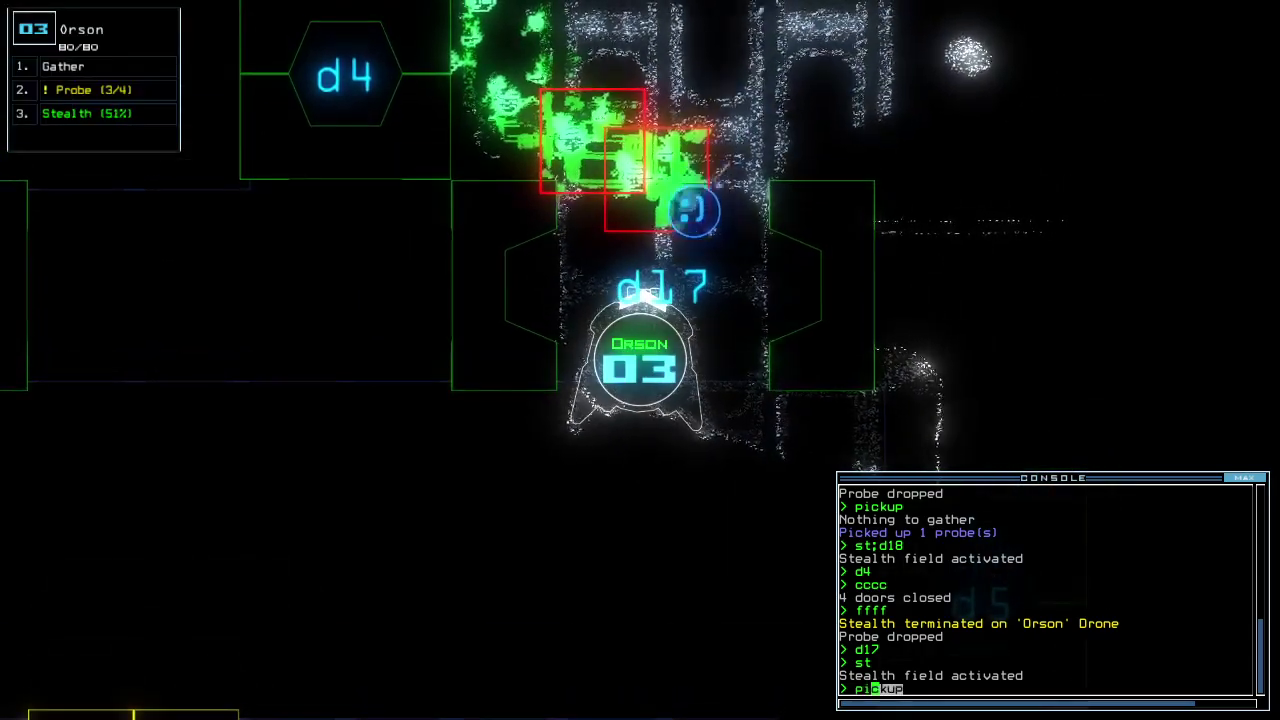
key("Return")
type("d")
key("Return")
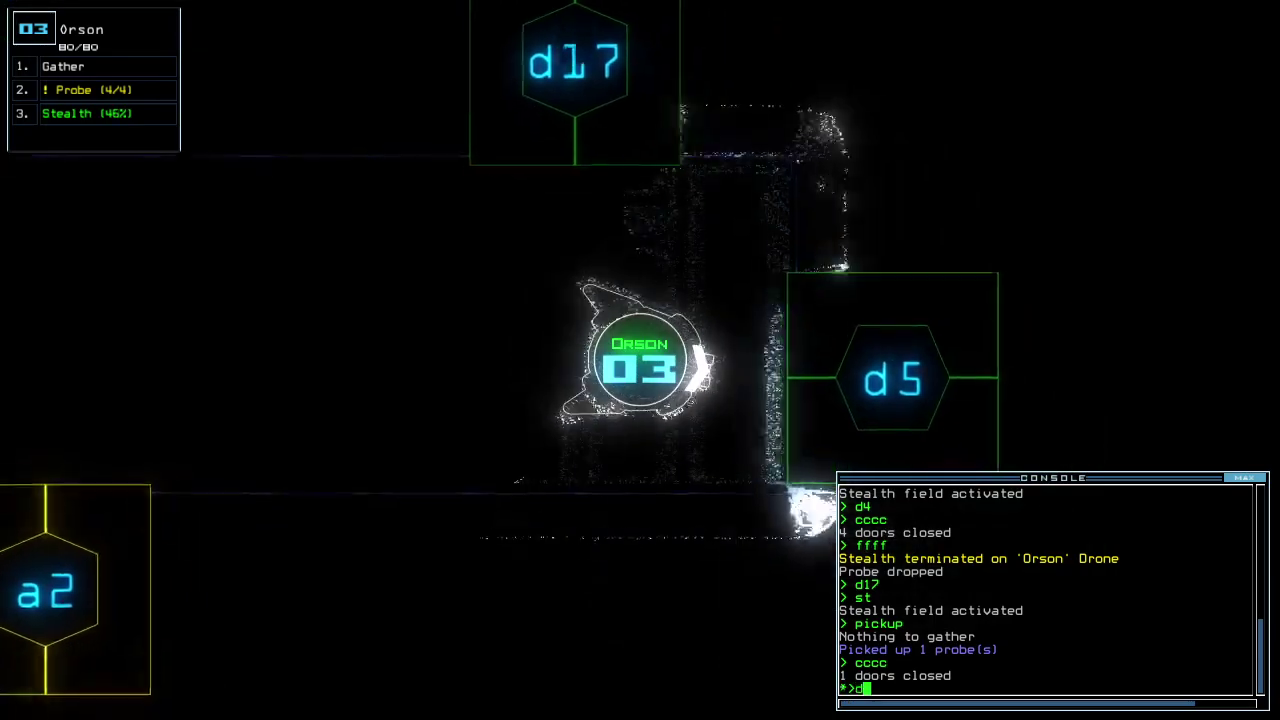
type("5")
key("Return")
type("d1")
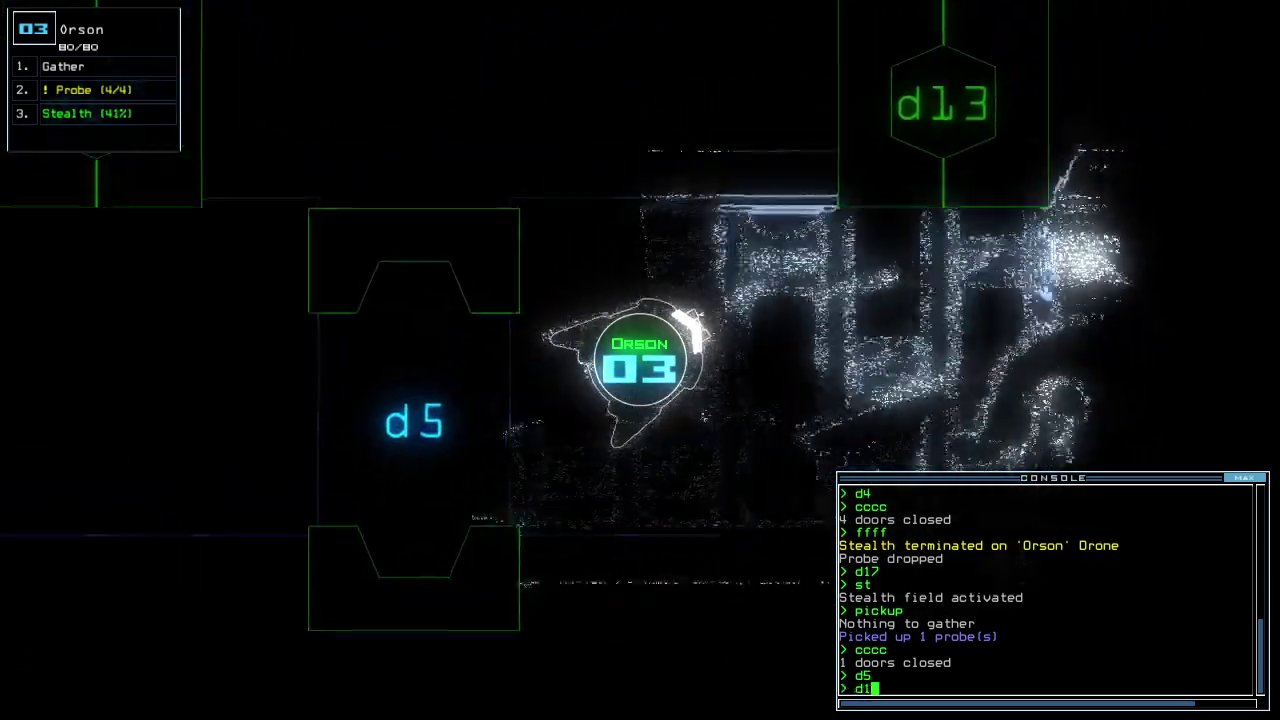
type("3")
key("Return")
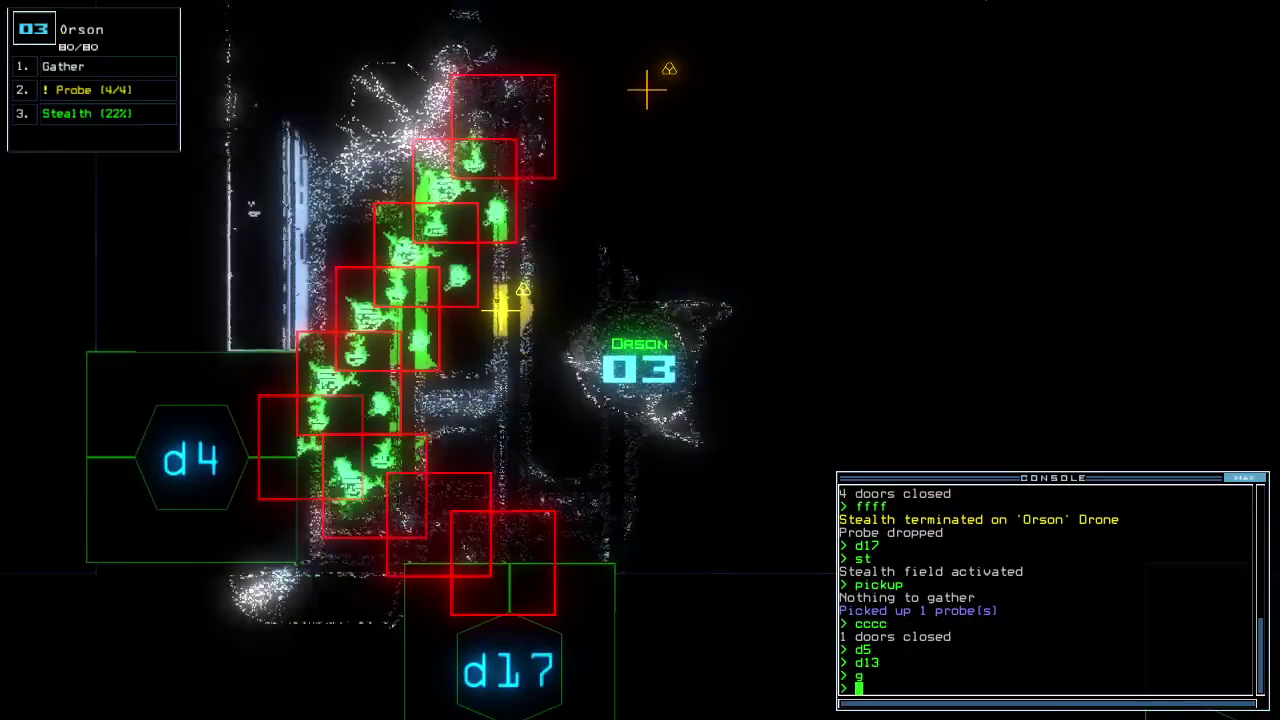
Gather scrap twice with Orson and turn its stealth back on.
key("Return")
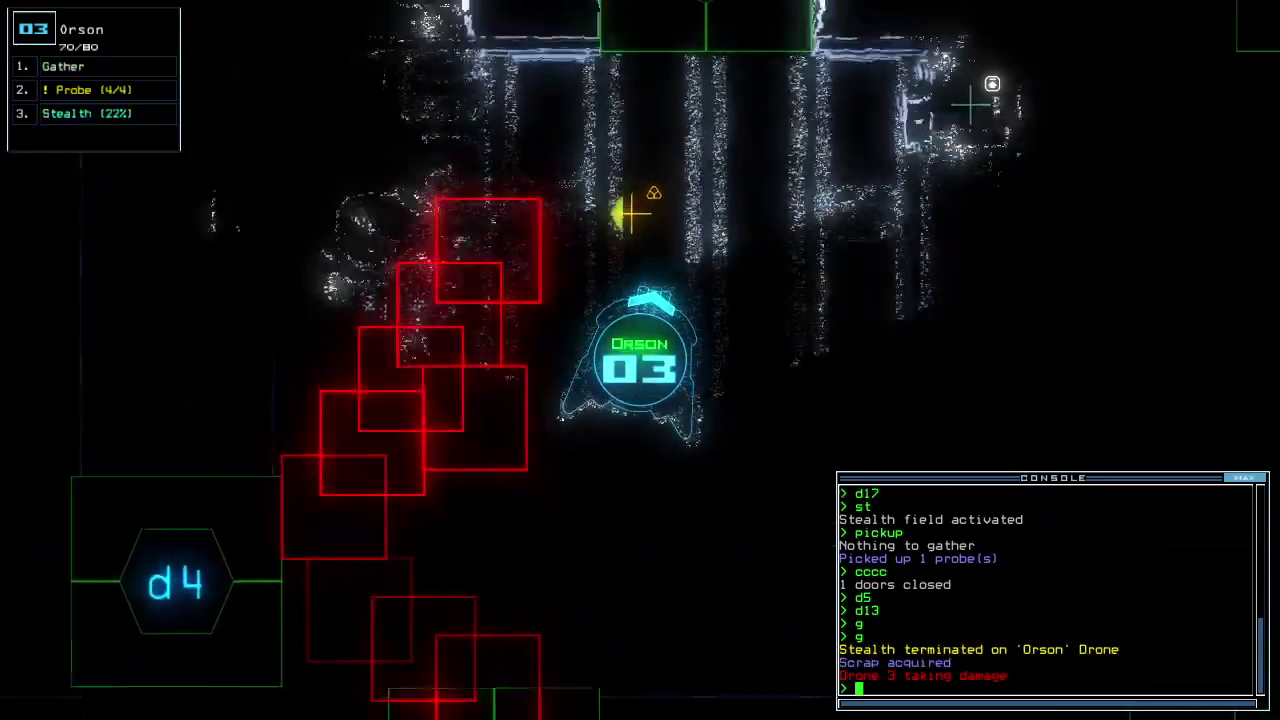
type("g")
key("Return")
type("st")
key("Return")
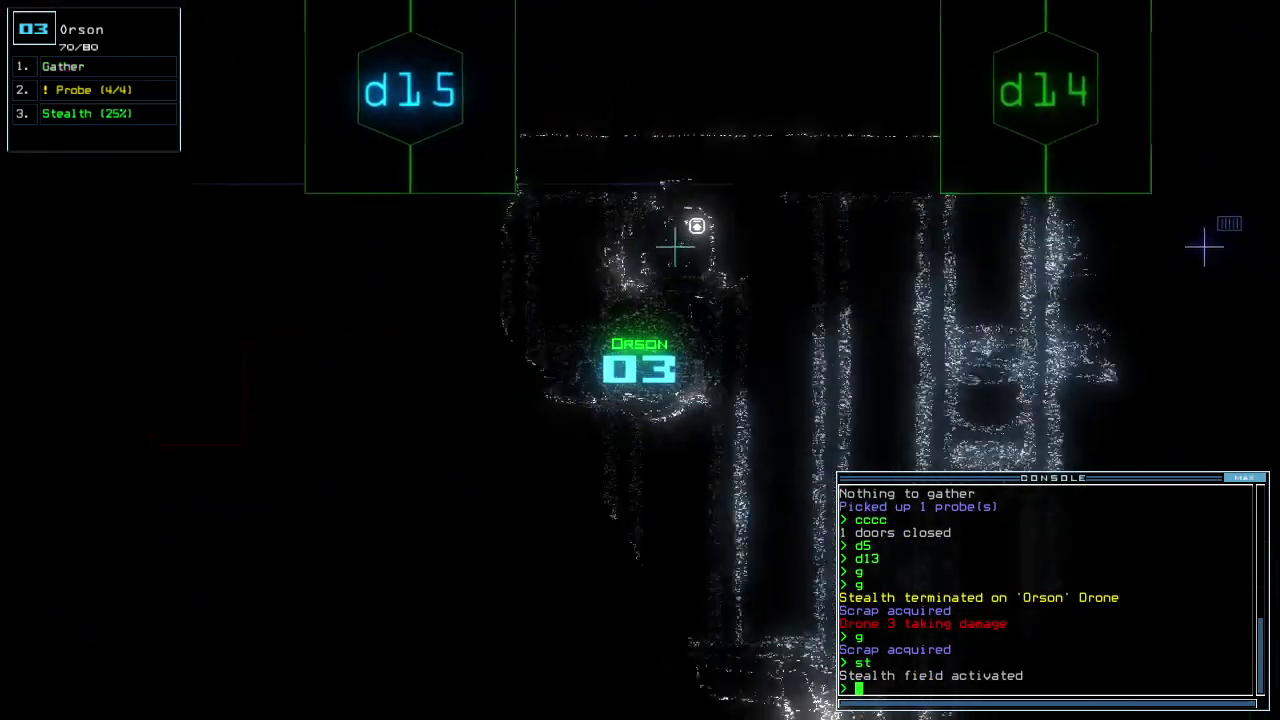
key("Tab")
key("Tab")
type("d15")
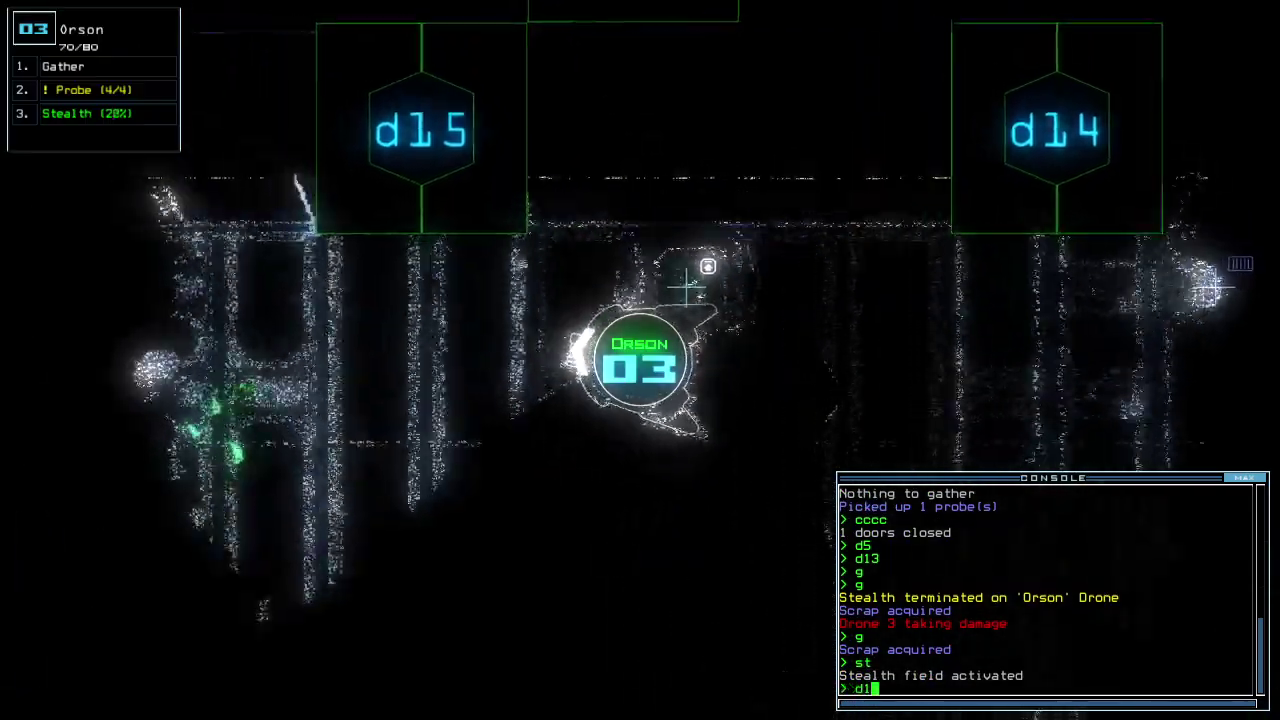
Send Orson to door d15, close three doors, and vent room r7 through airlock a3.
key("Return")
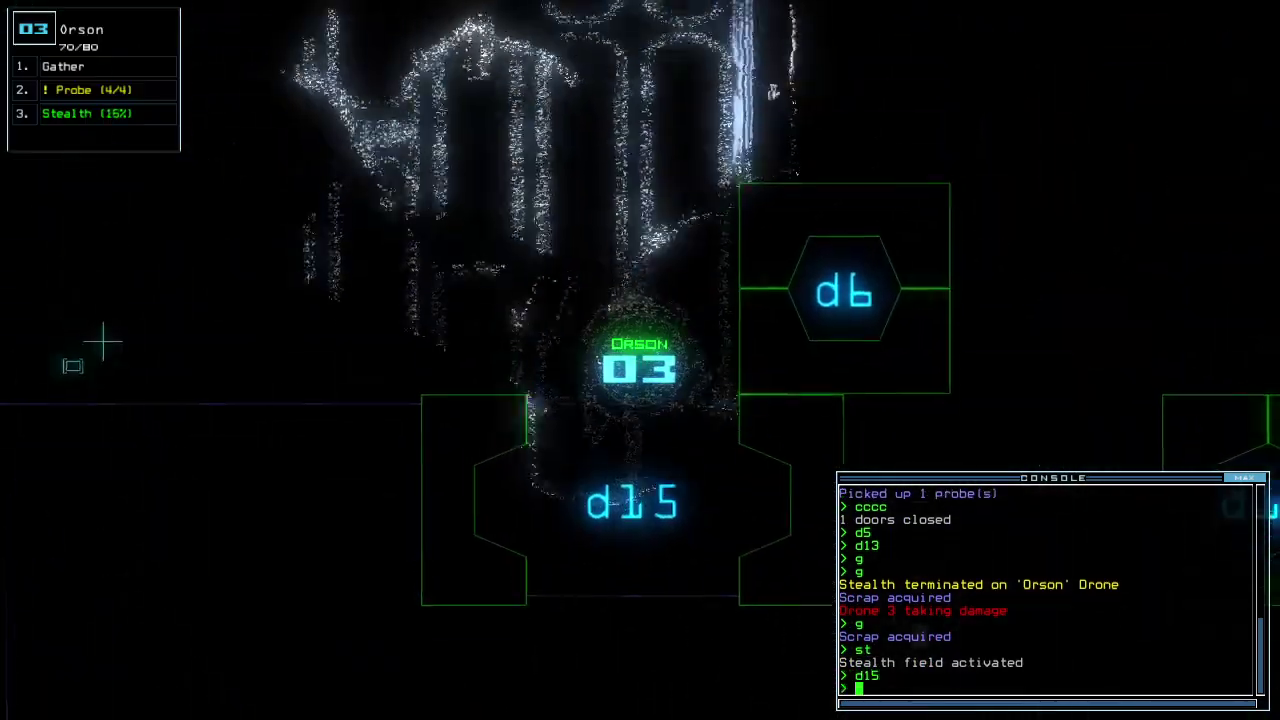
type("cccc")
key("Return")
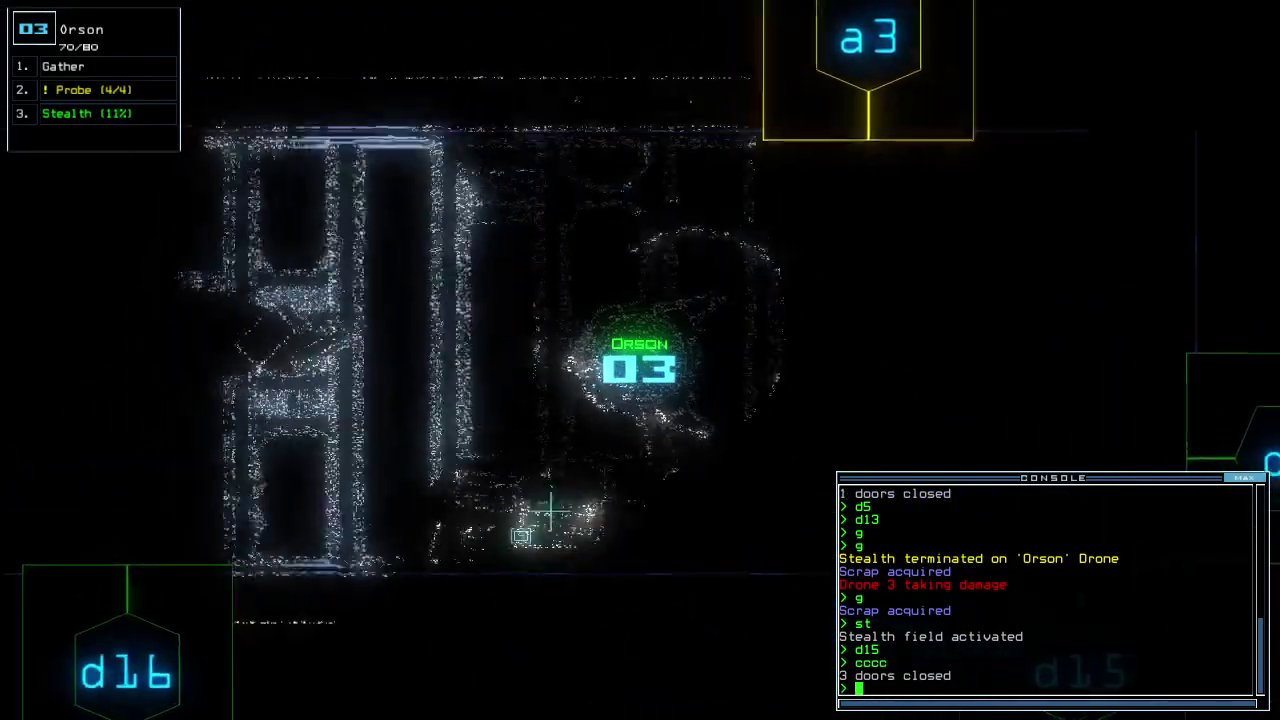
key("Tab")
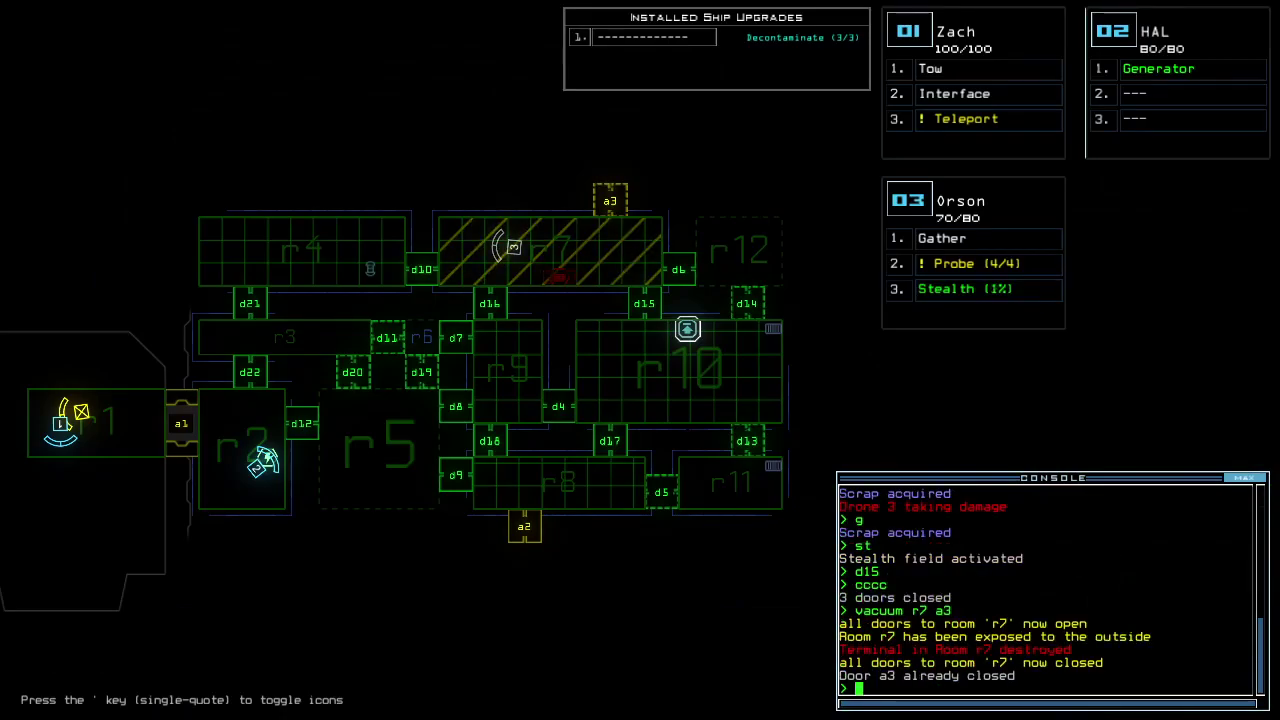
key("Tab")
type("st")
key("Return")
key("Tab")
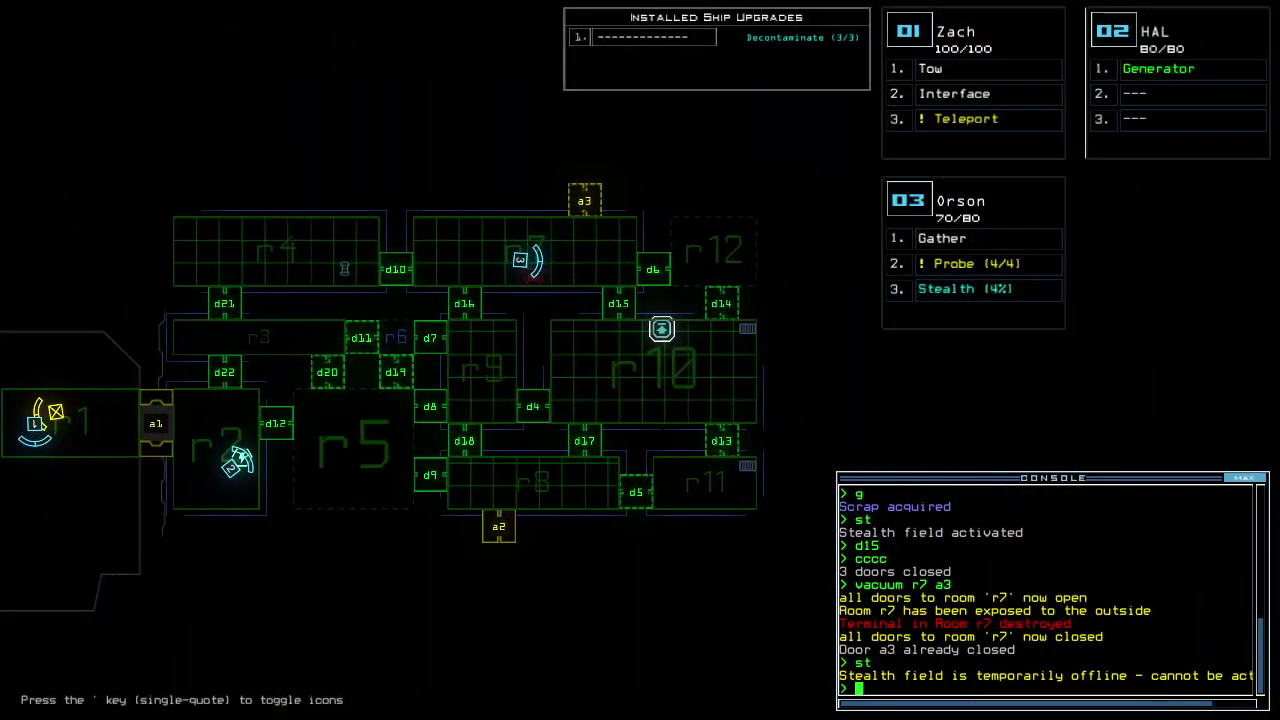
Cloak Orson and send it through doors d10 and d21.
key("Tab")
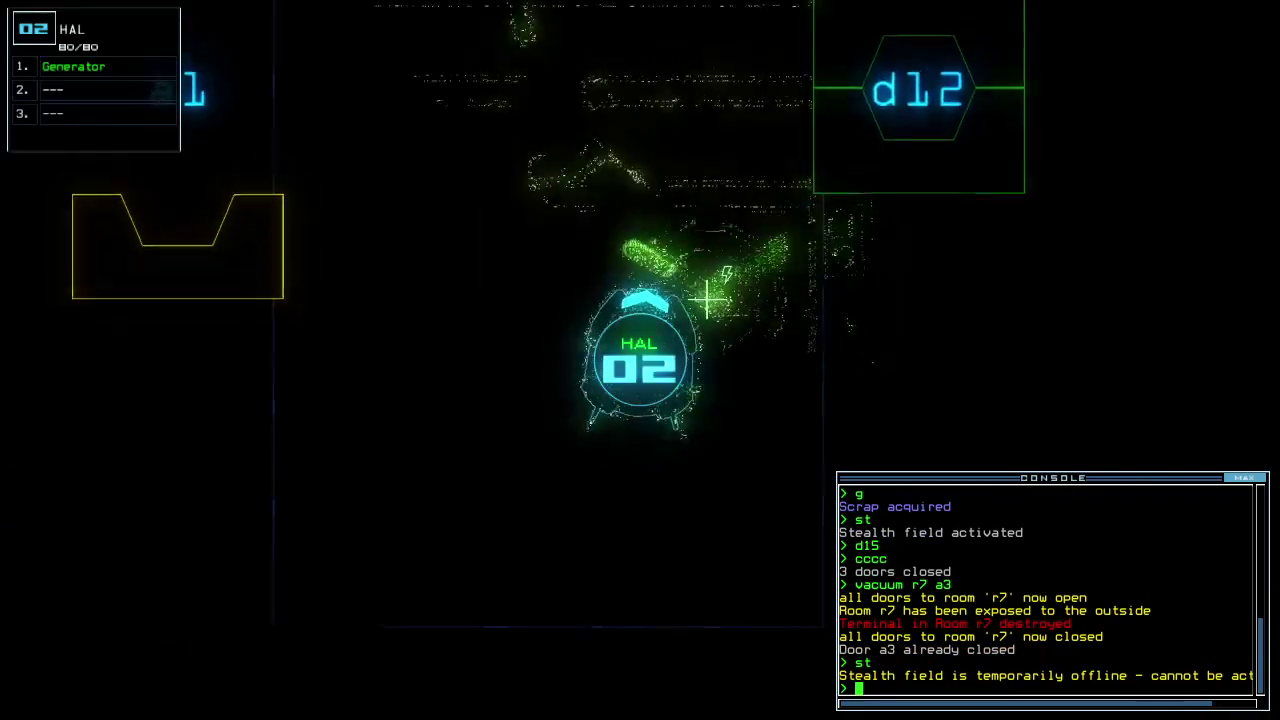
key("Tab")
key("Tab")
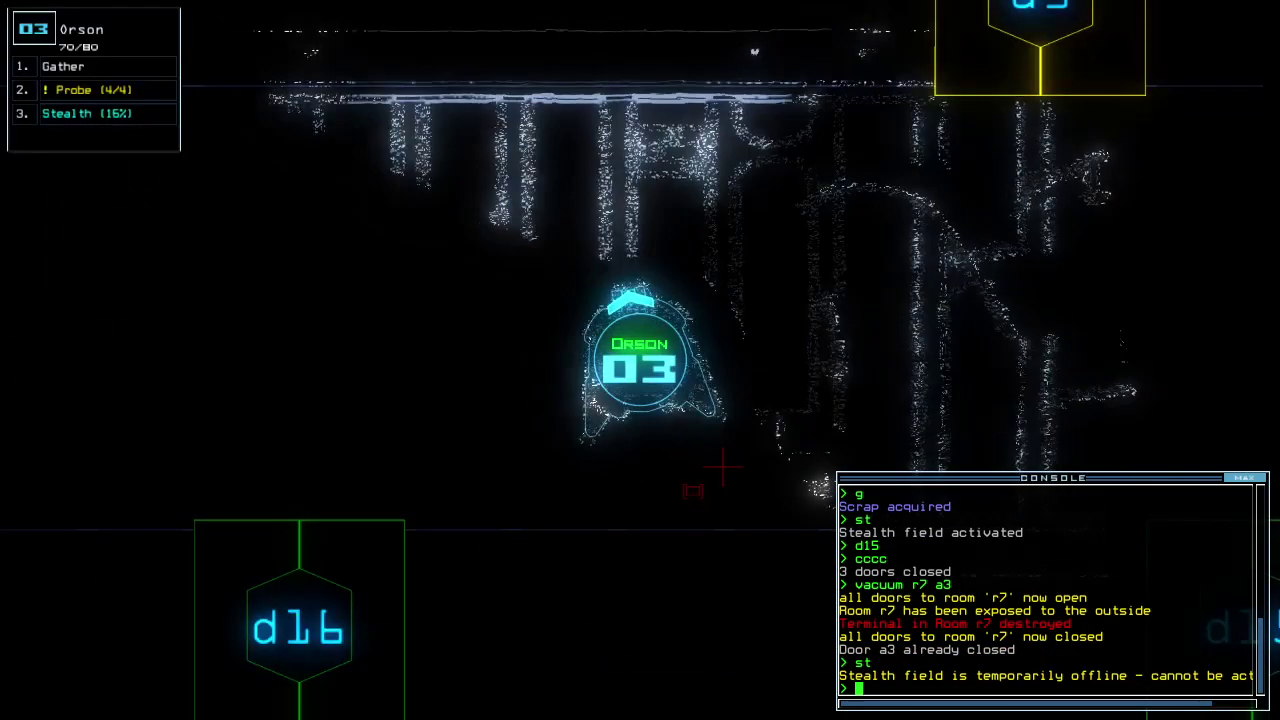
key("Tab")
key("Tab")
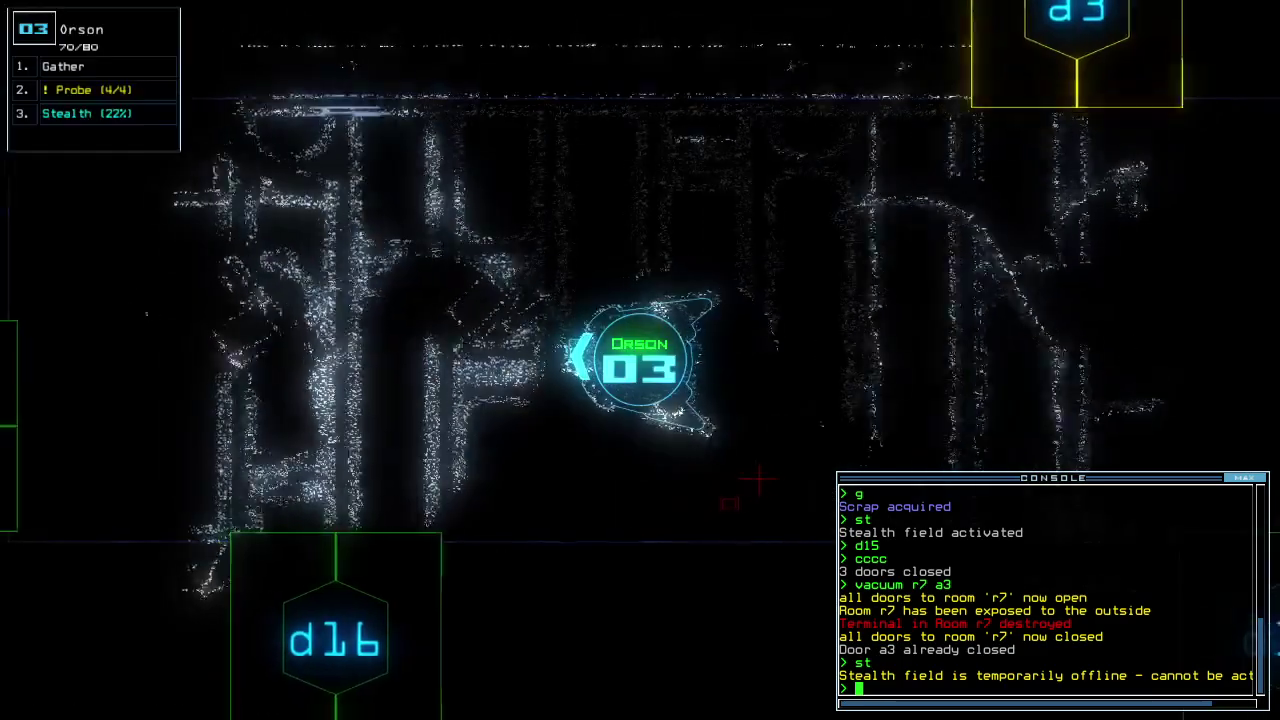
type("st;d10")
key("Return")
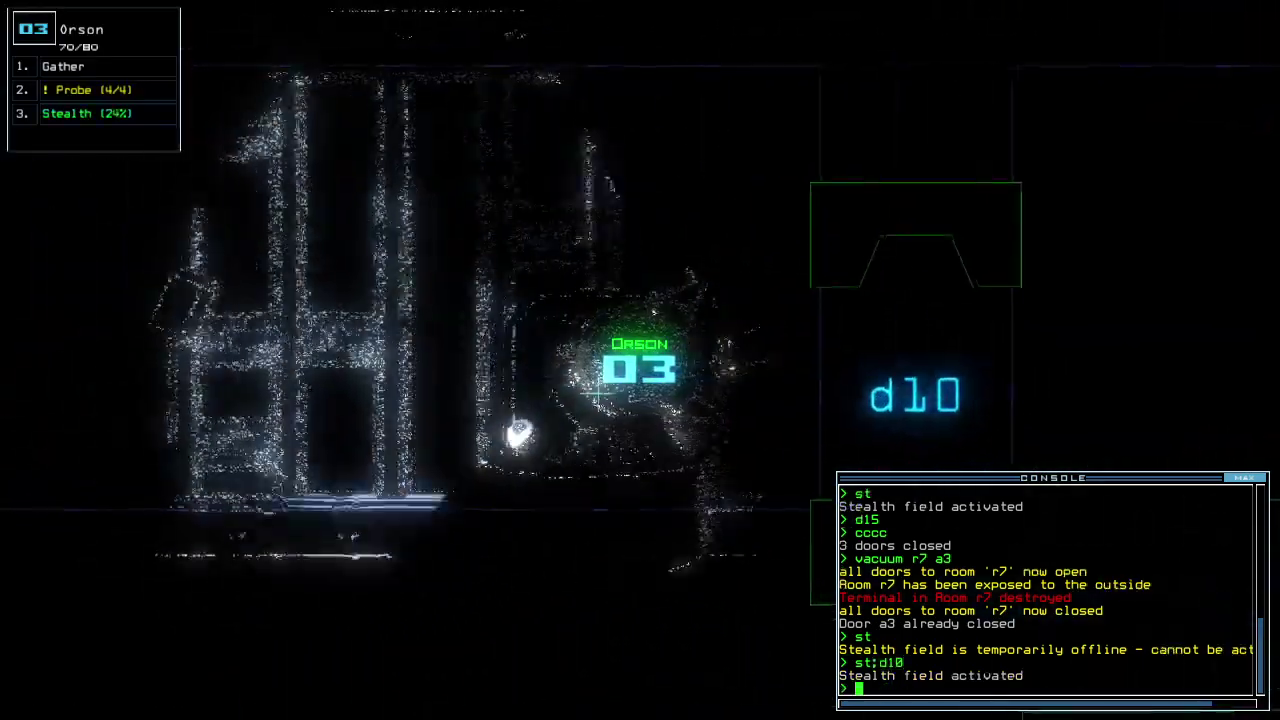
type("d21")
key("Return")
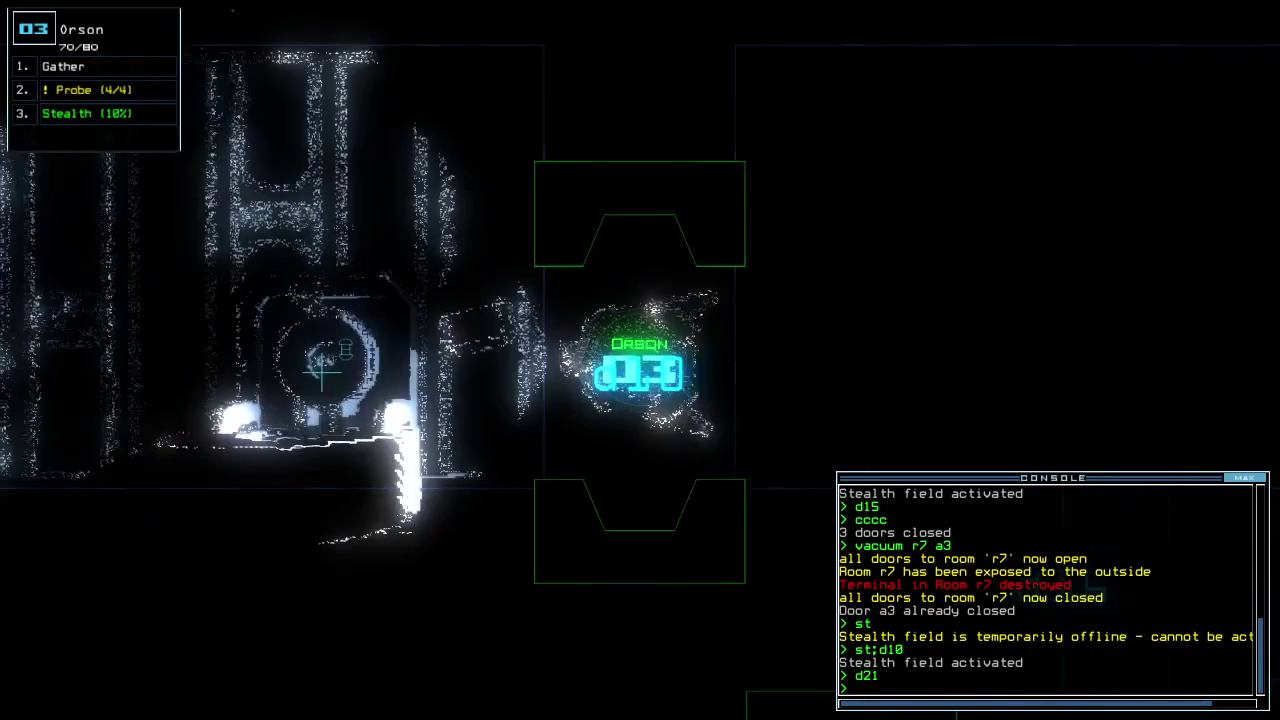
type("st")
Drop Orson's stealth, close the nearby doors, and drive HAL left into airlock a1.
key("Return")
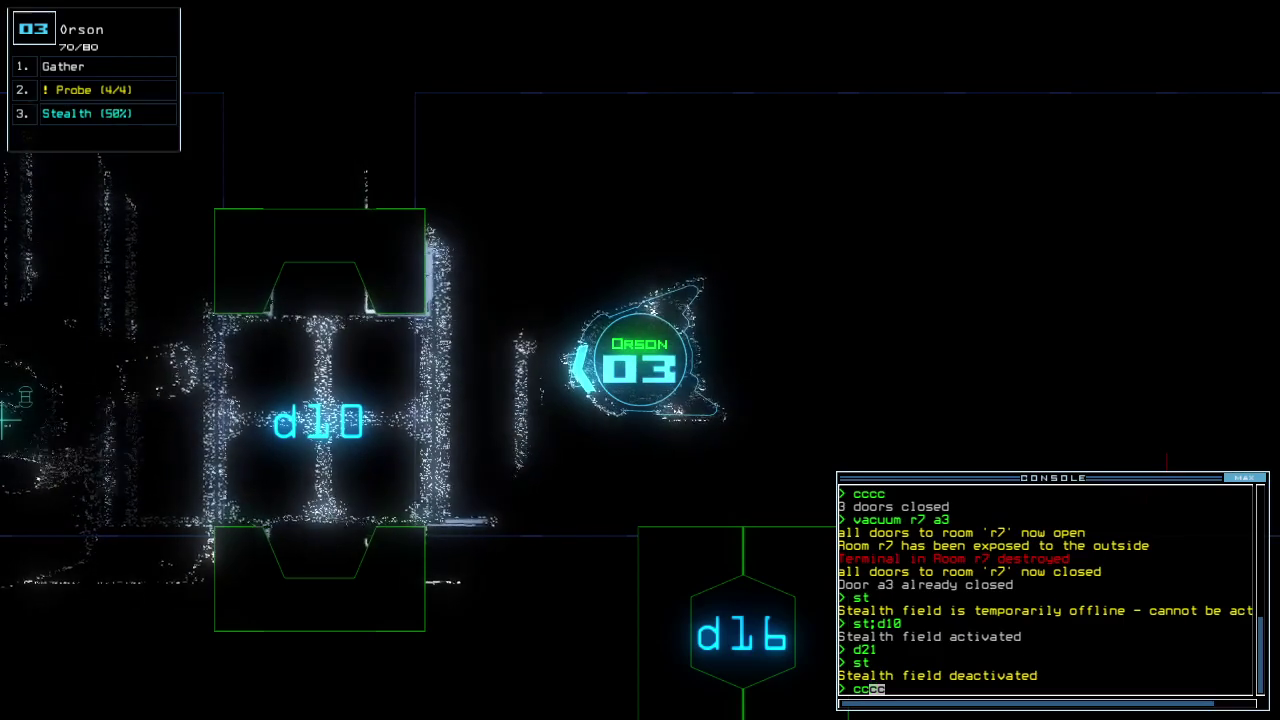
key("Return")
key("Tab")
key("2")
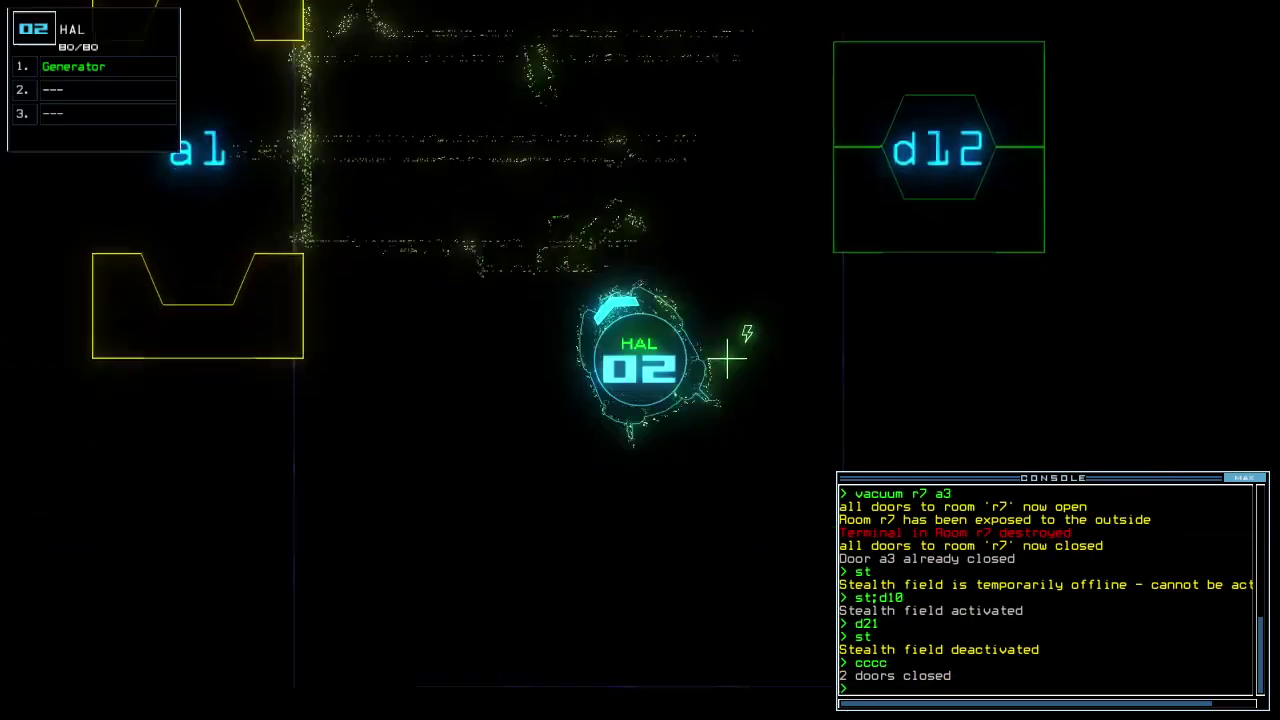
key("Left")
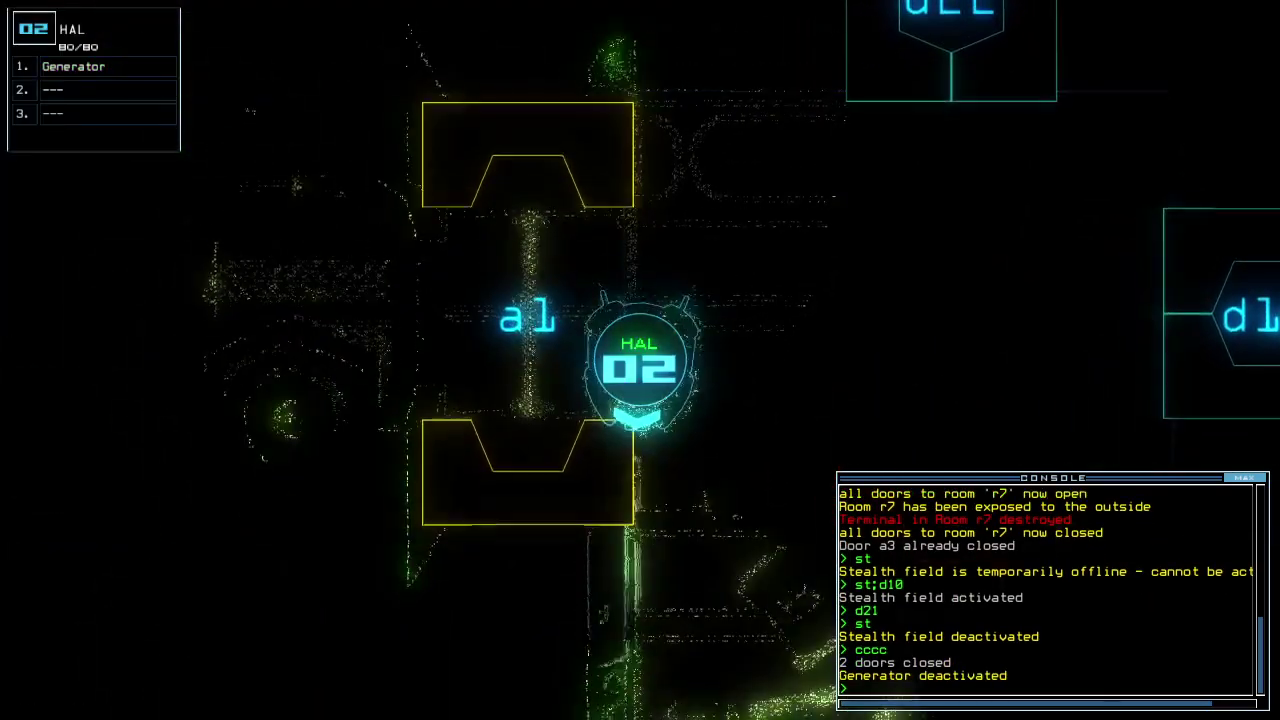
key("Tab")
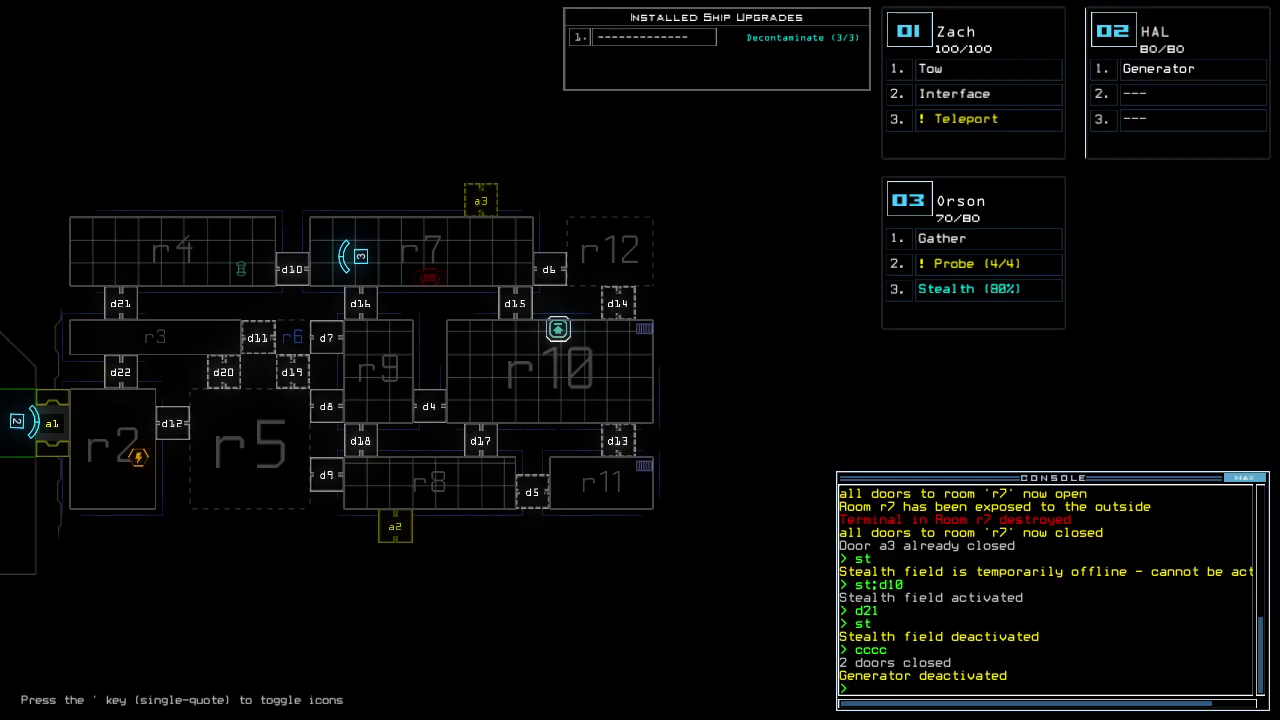
Drive HAL right toward door d12 and power its generator back up.
key("3")
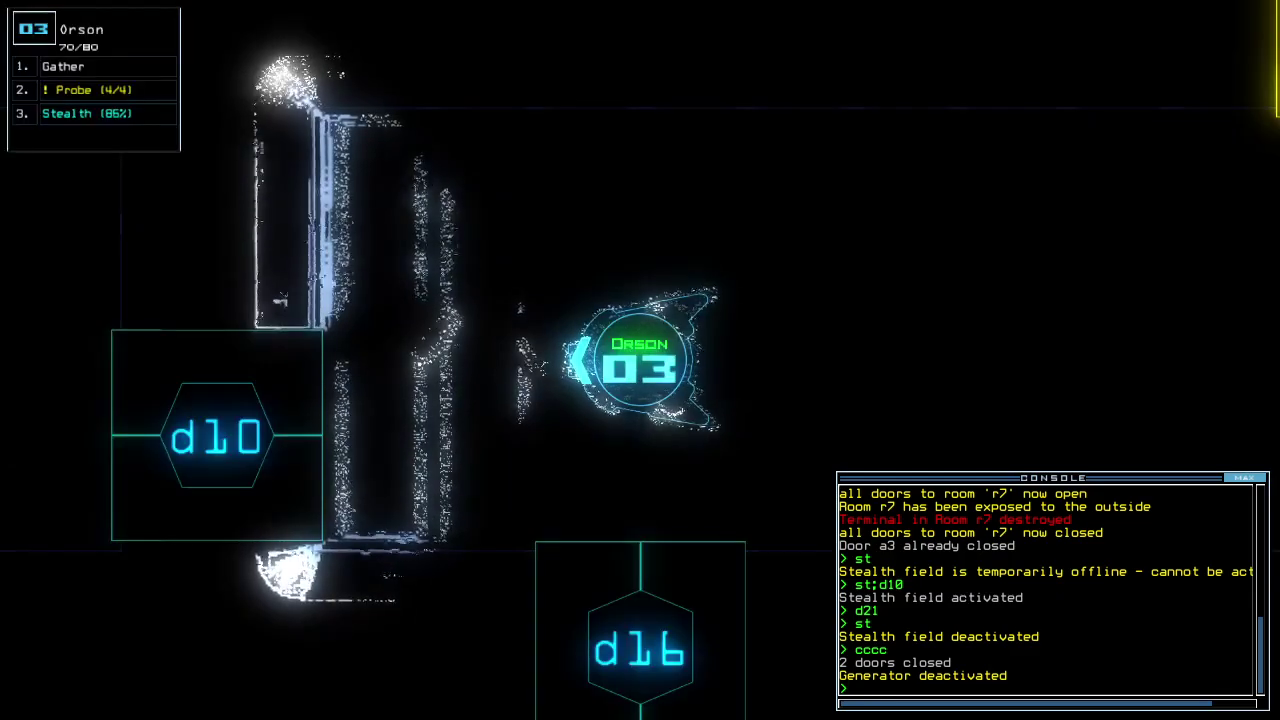
key("Right")
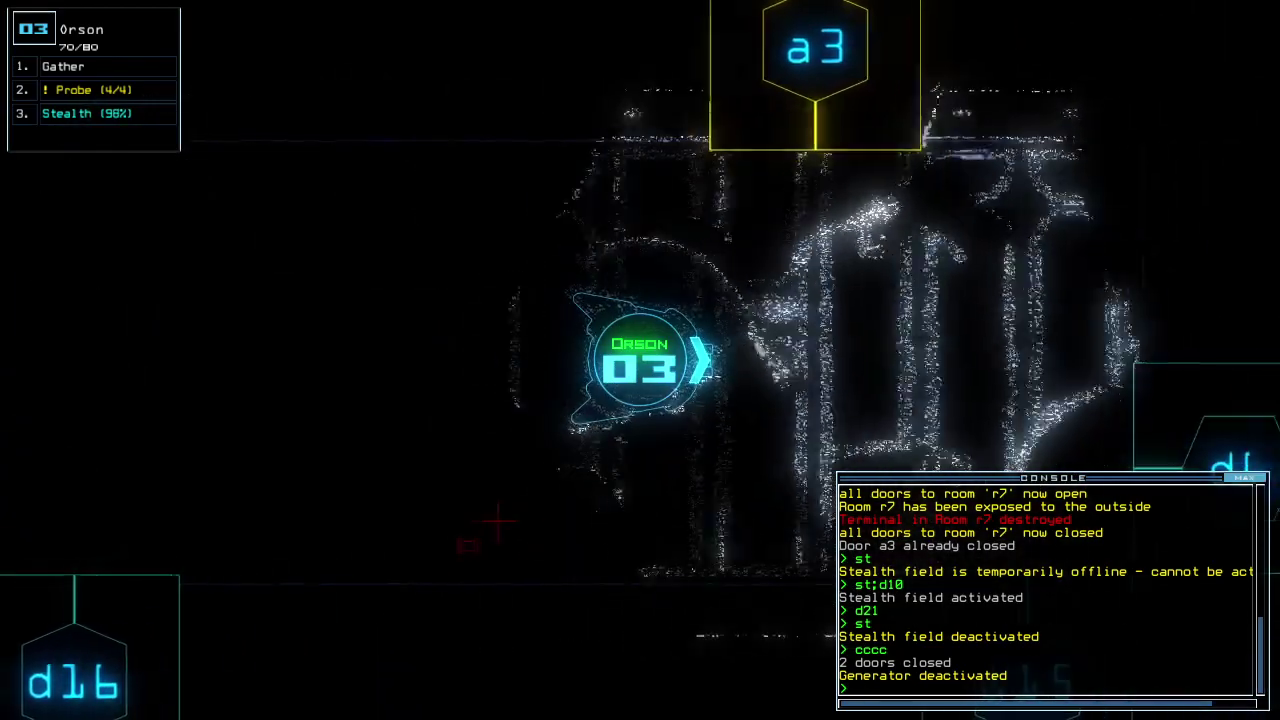
key("Tab")
key("2")
key("Right")
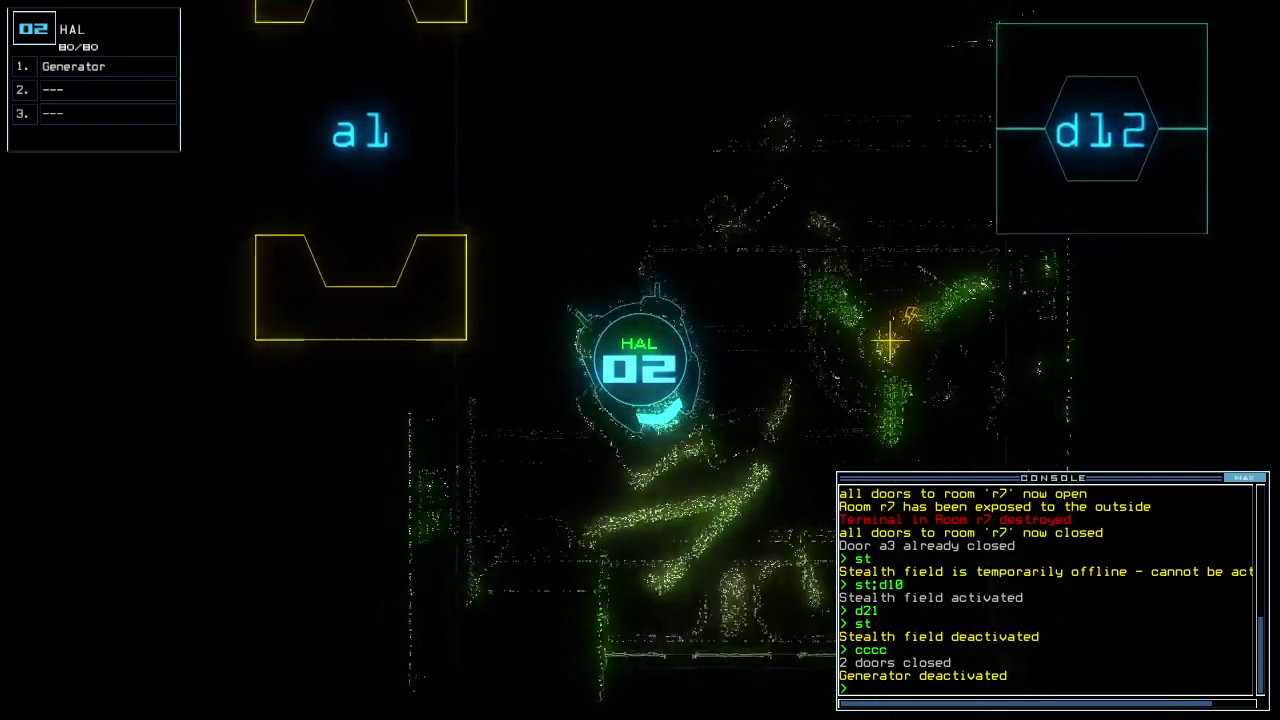
type("generator")
key("Return")
type("3")
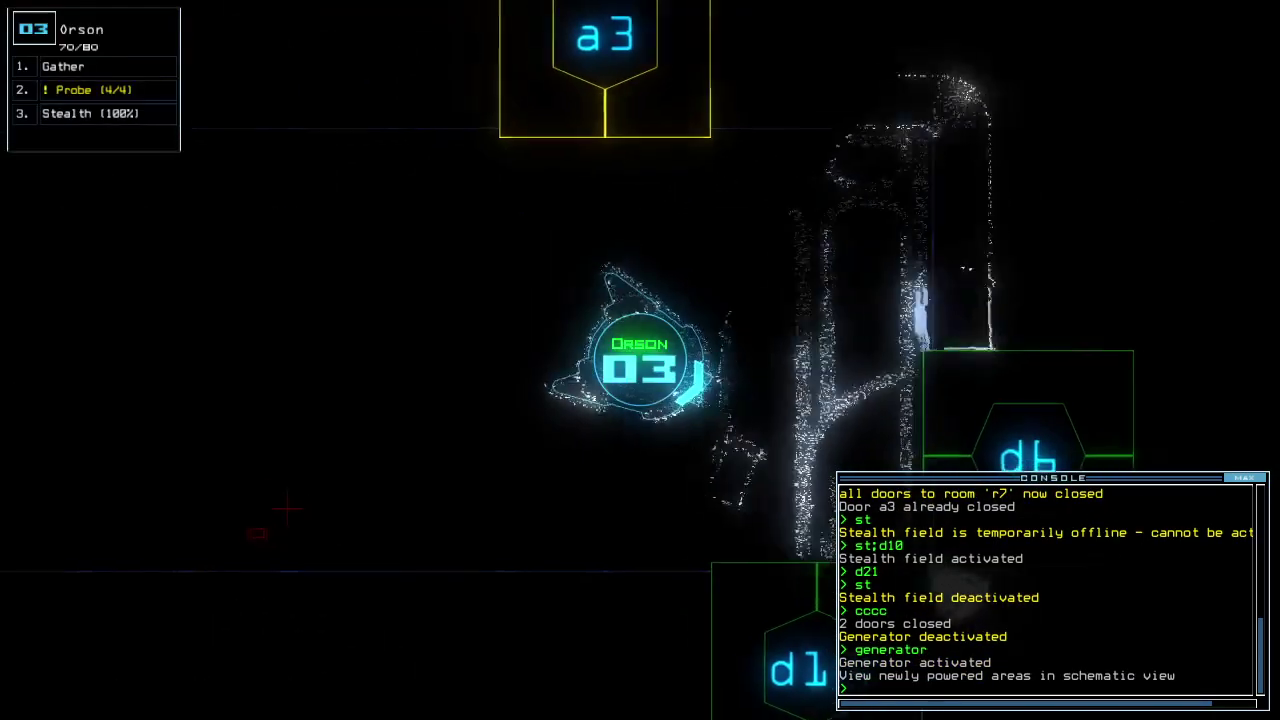
type("st;d6")
Cloak Orson through door d6, dropping and retrieving probes there and near door d13.
key("Return")
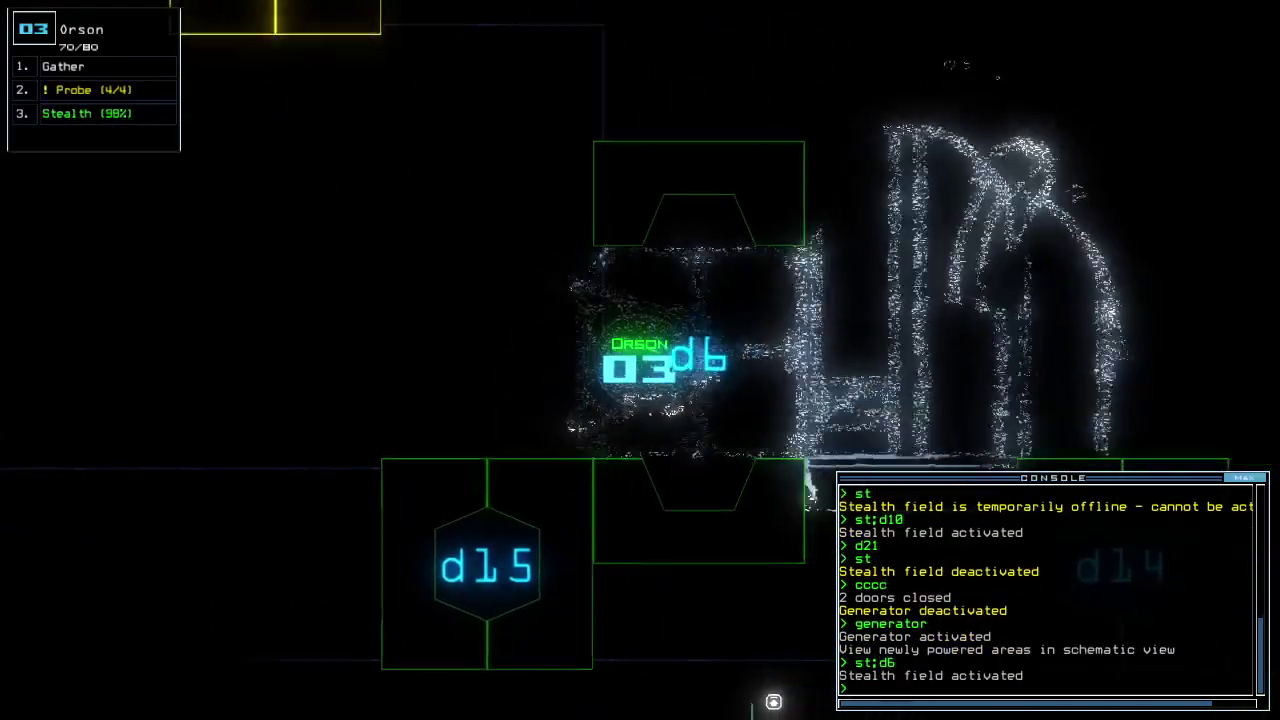
type("ffff")
key("Return")
type("ff")
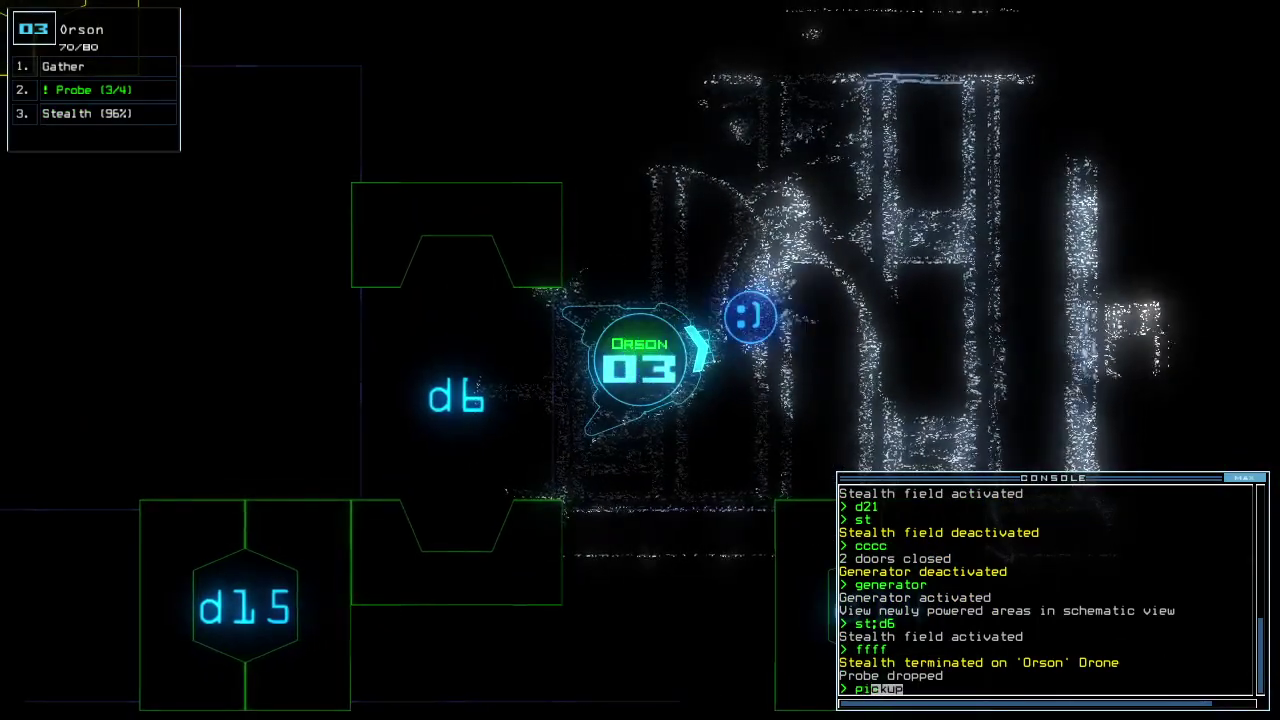
type("ckup")
key("Return")
type("st;d1")
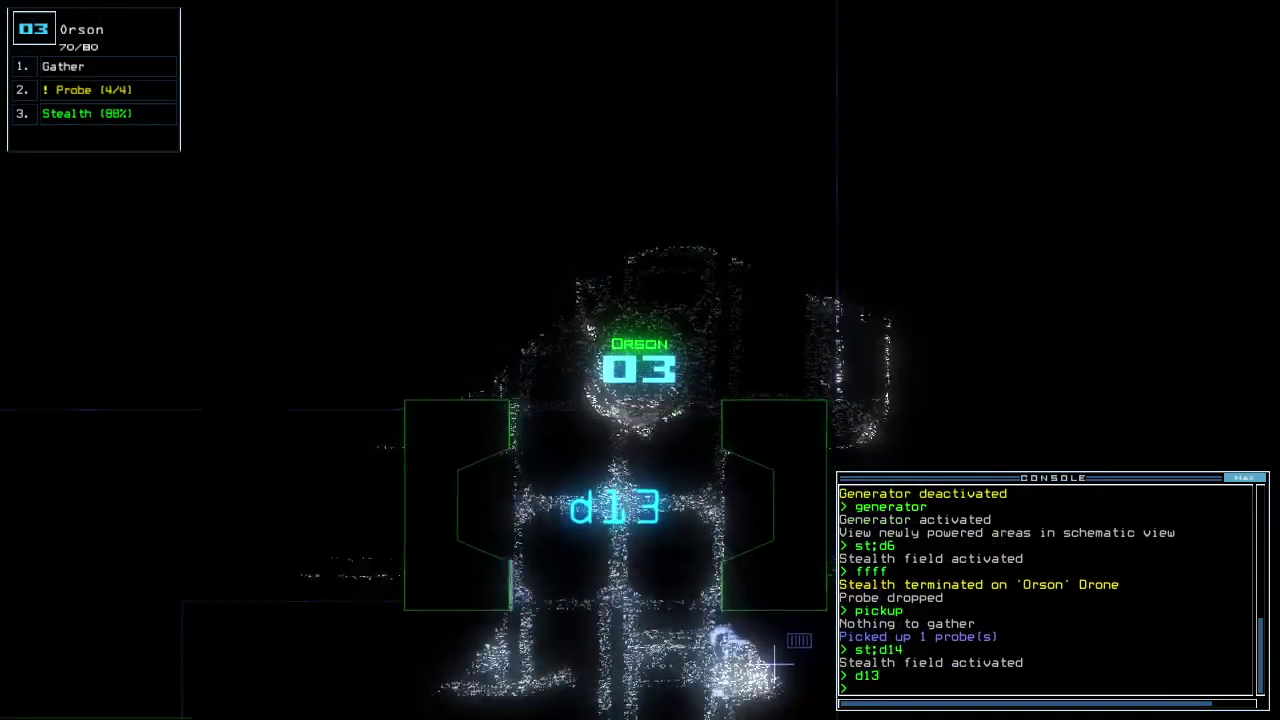
type("ffff")
key("Return")
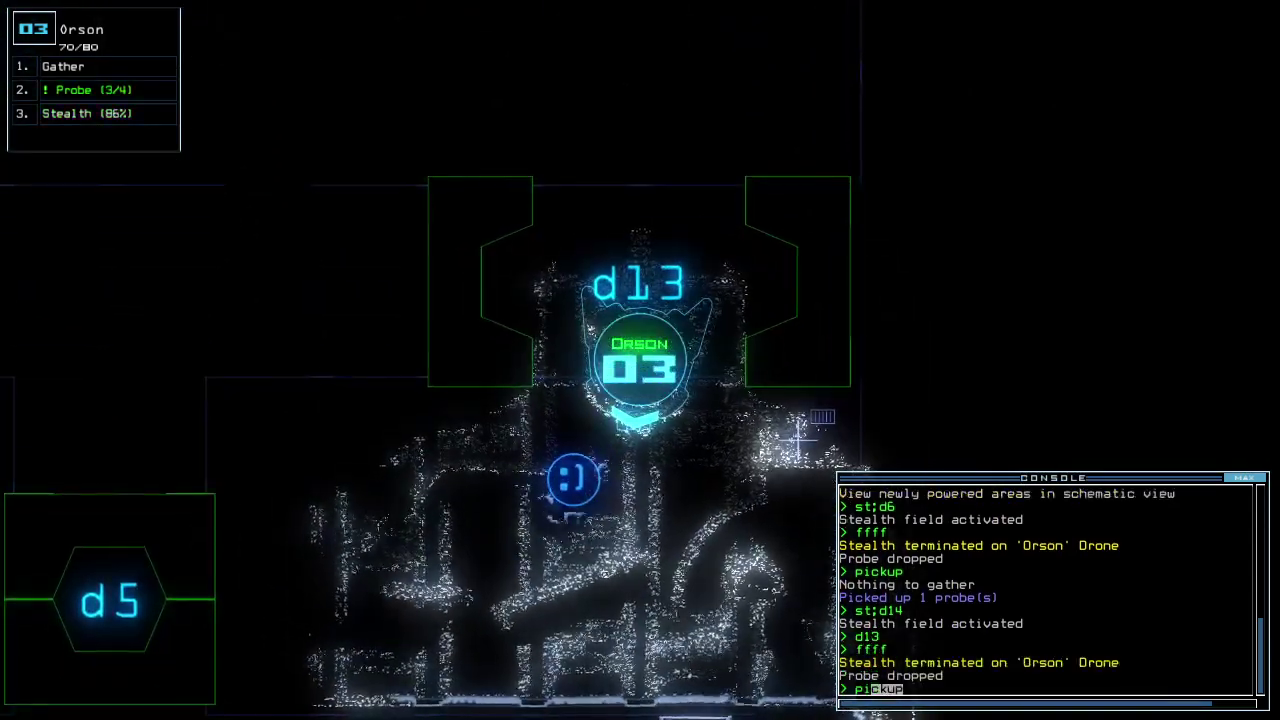
key("Return")
type("st")
key("Return")
key("Return")
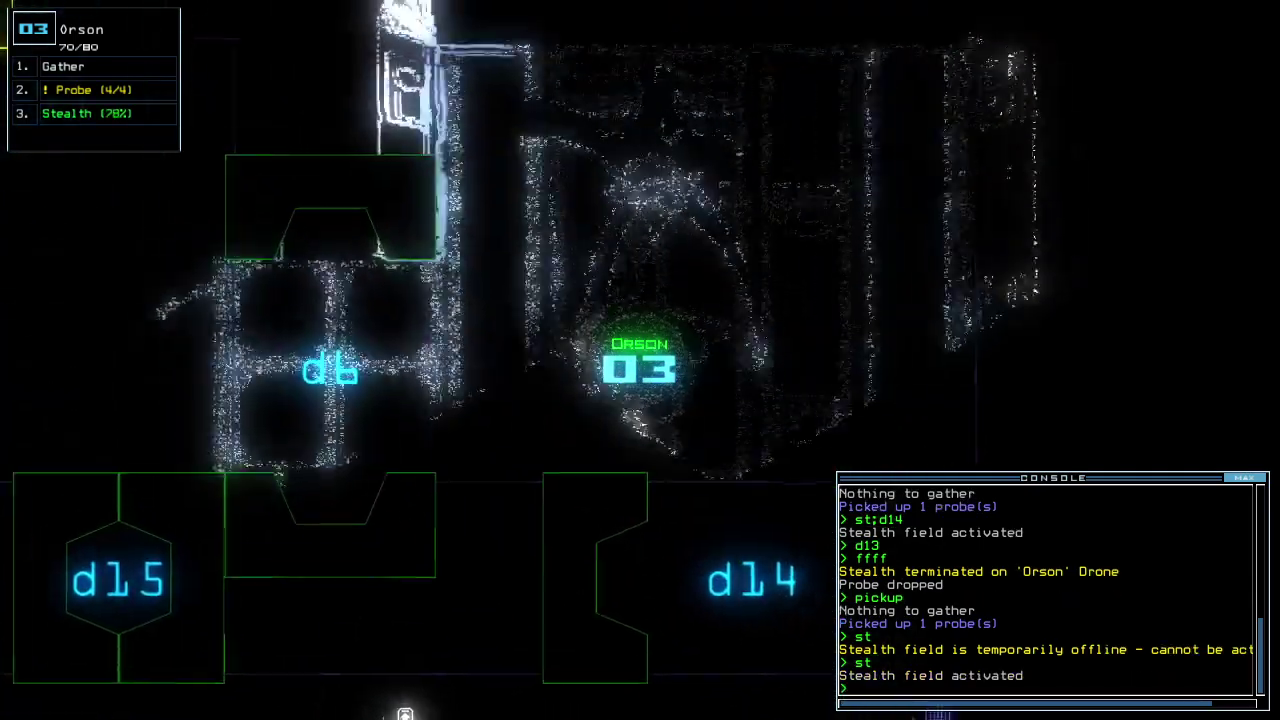
type("cccc")
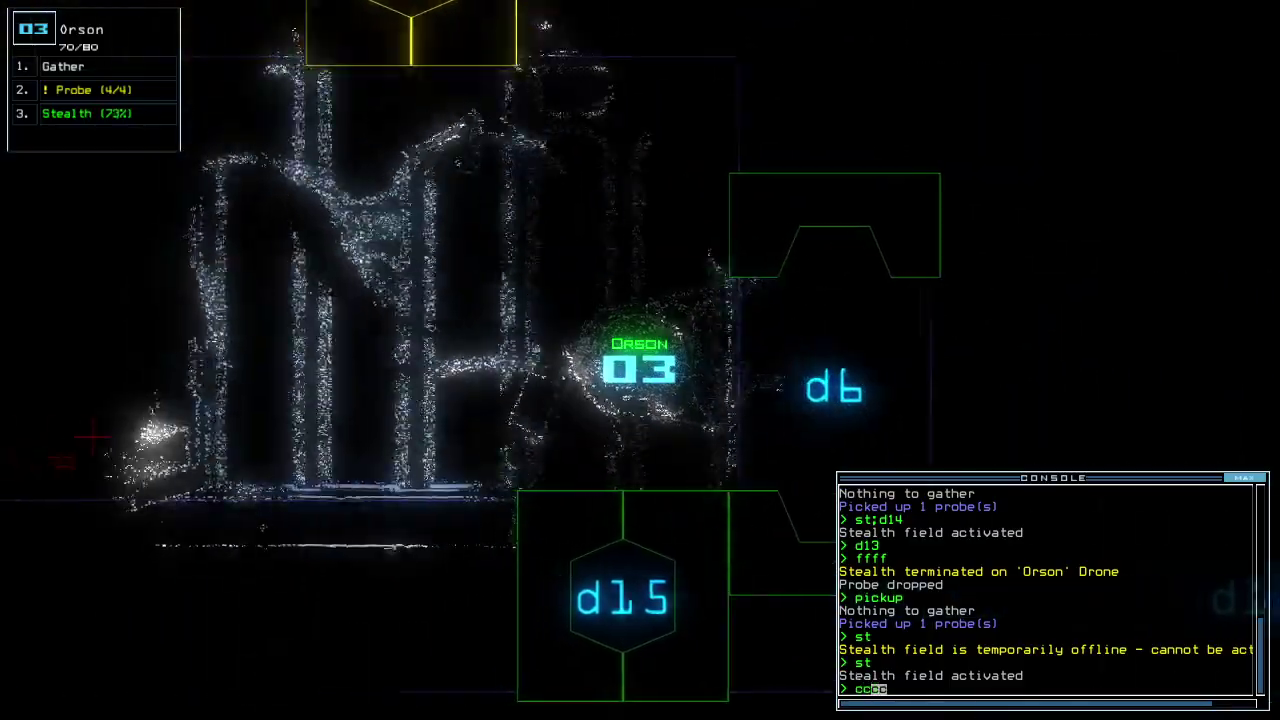
Close the doors around Orson, turn off its stealth, and close the nearby door.
key("Return")
type("st")
key("Return")
key("Tab")
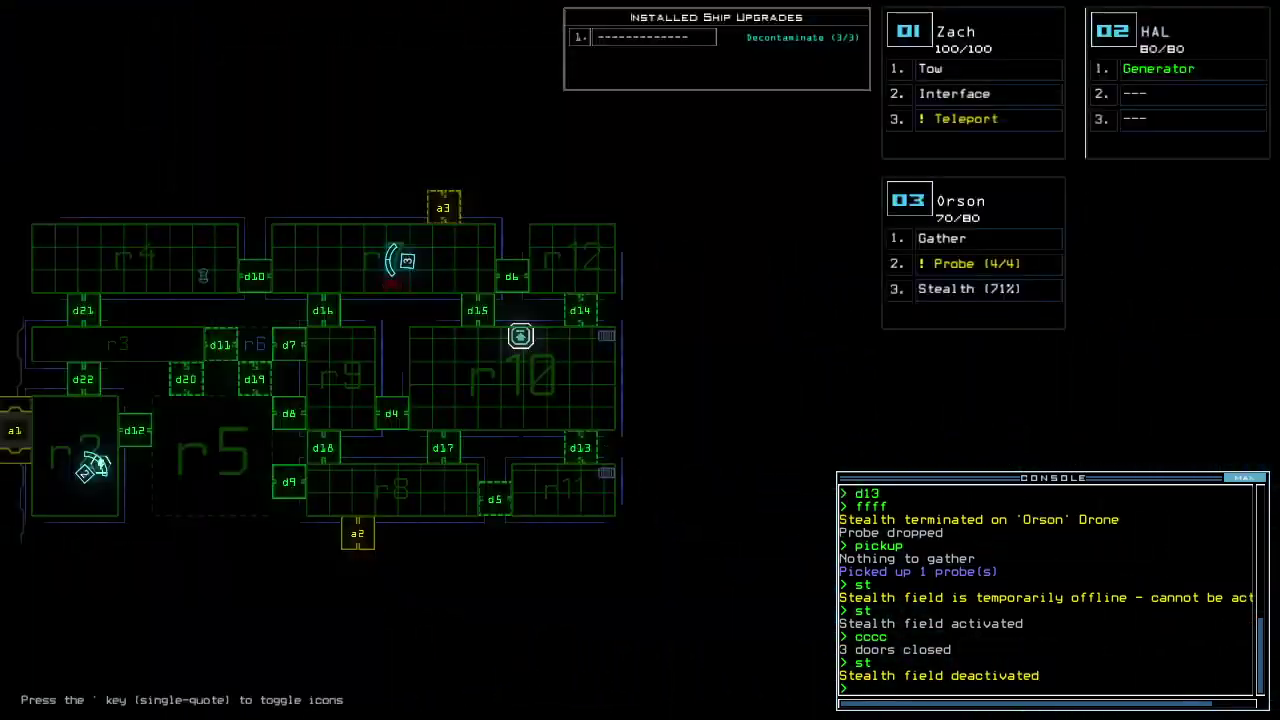
key("Tab")
type("d10")
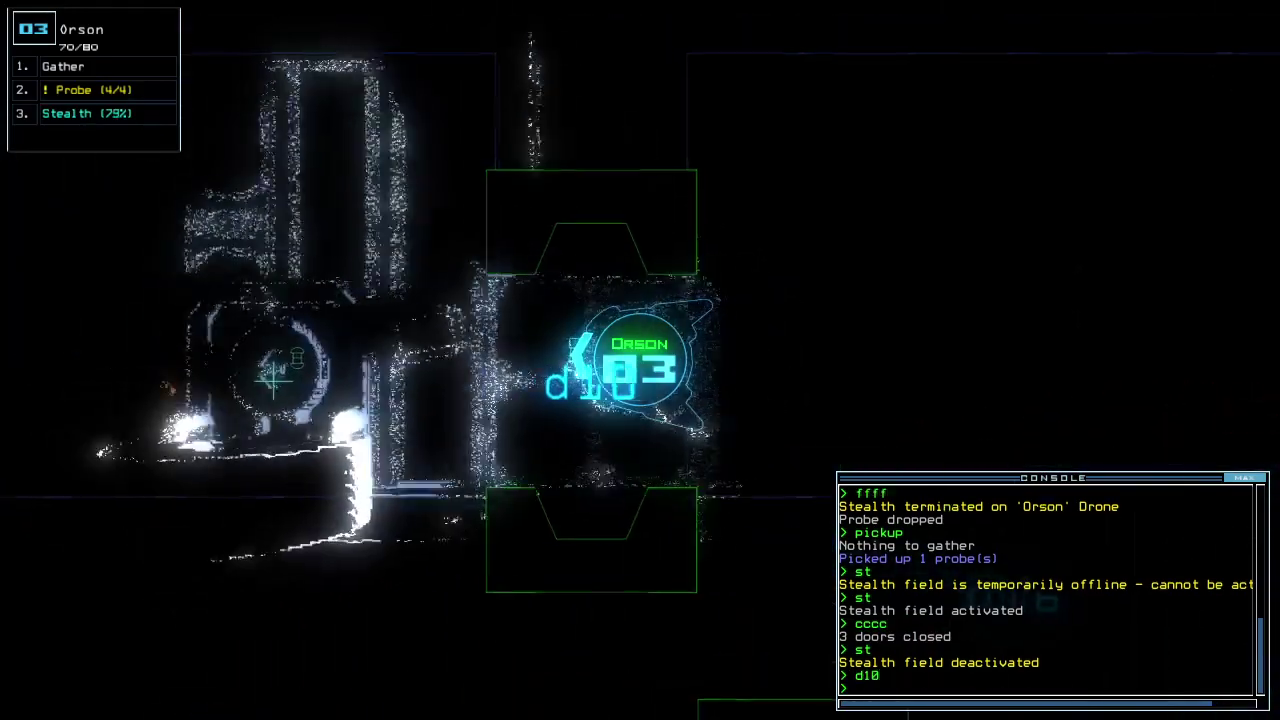
type(" > cccc")
key("Return")
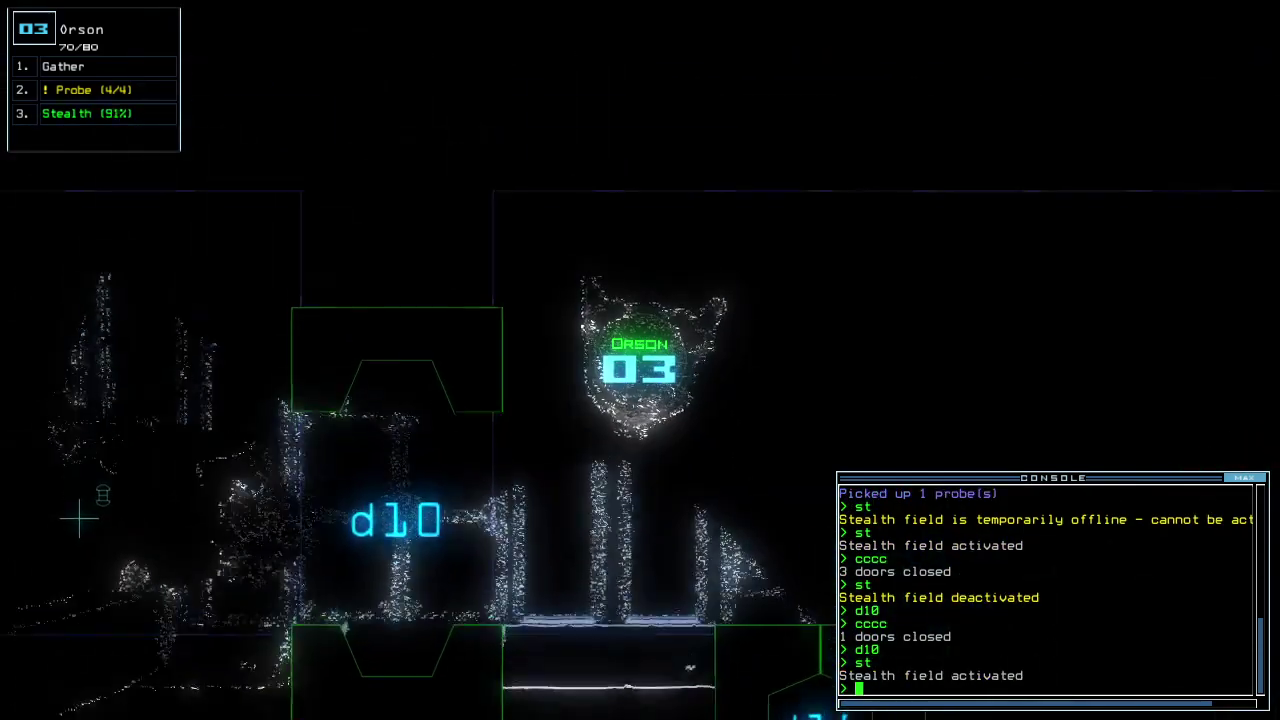
Vent room r7 through airlock a3 and send Orson to door d10.
key("Tab")
type("vacuum r7 a3")
key("Tab")
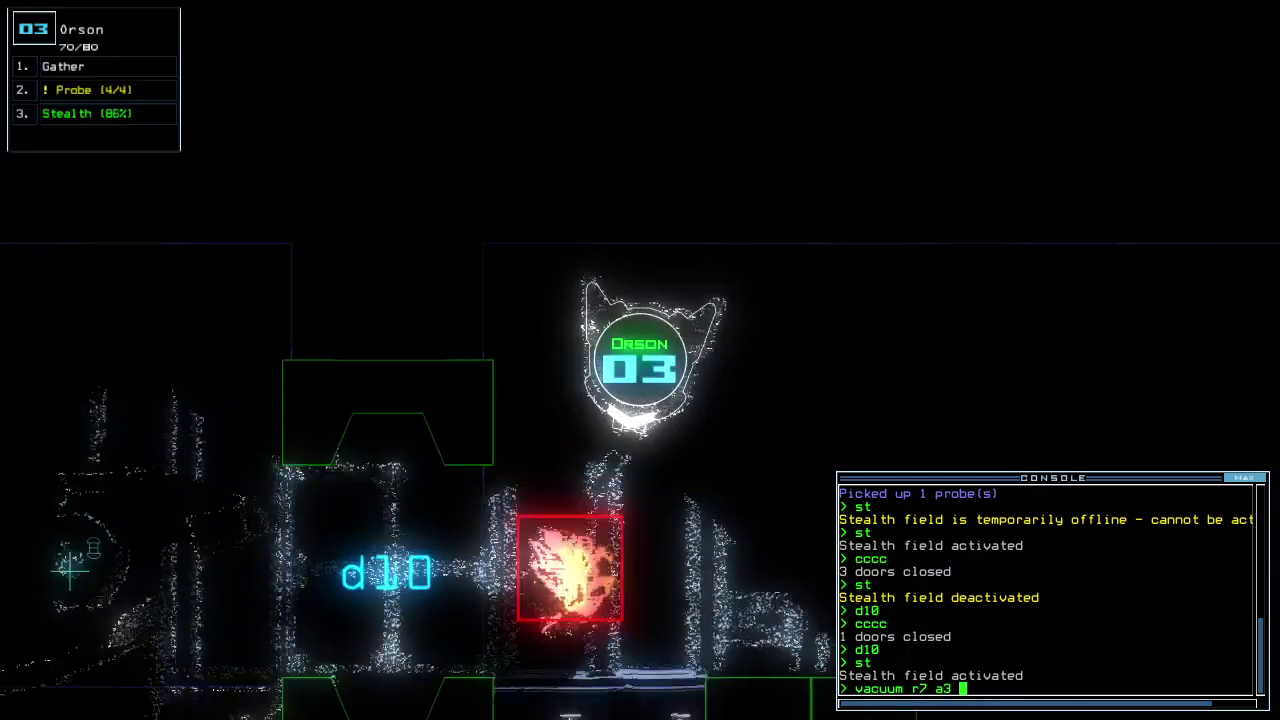
key("Return")
type("d10")
key("Return")
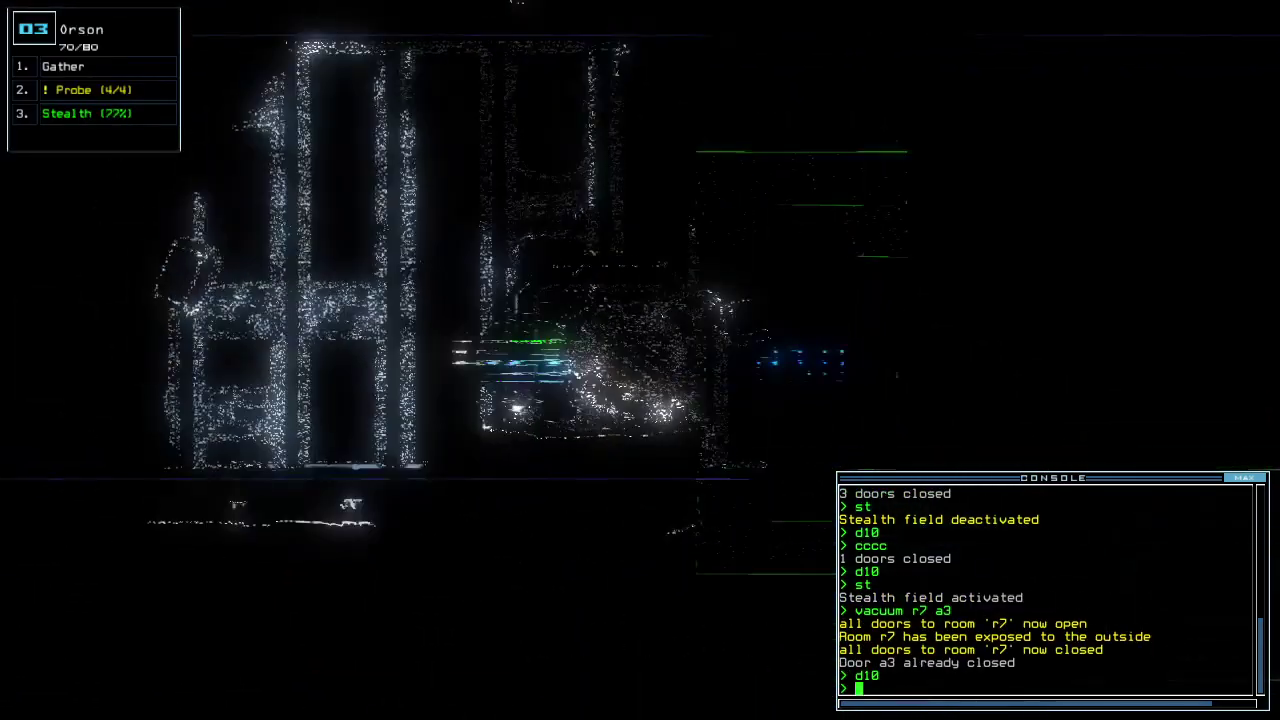
Send Orson through doors d7, d9 and d21, dropping and recovering a probe there.
key("Tab")
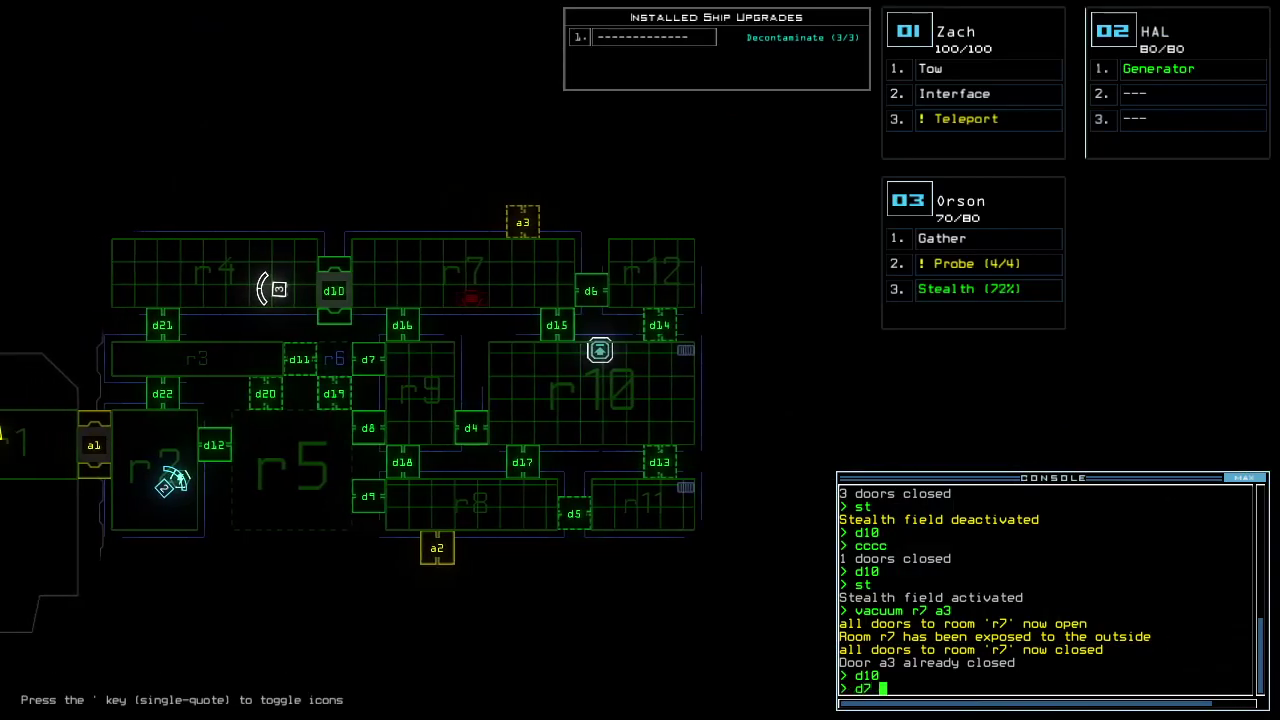
key("Tab")
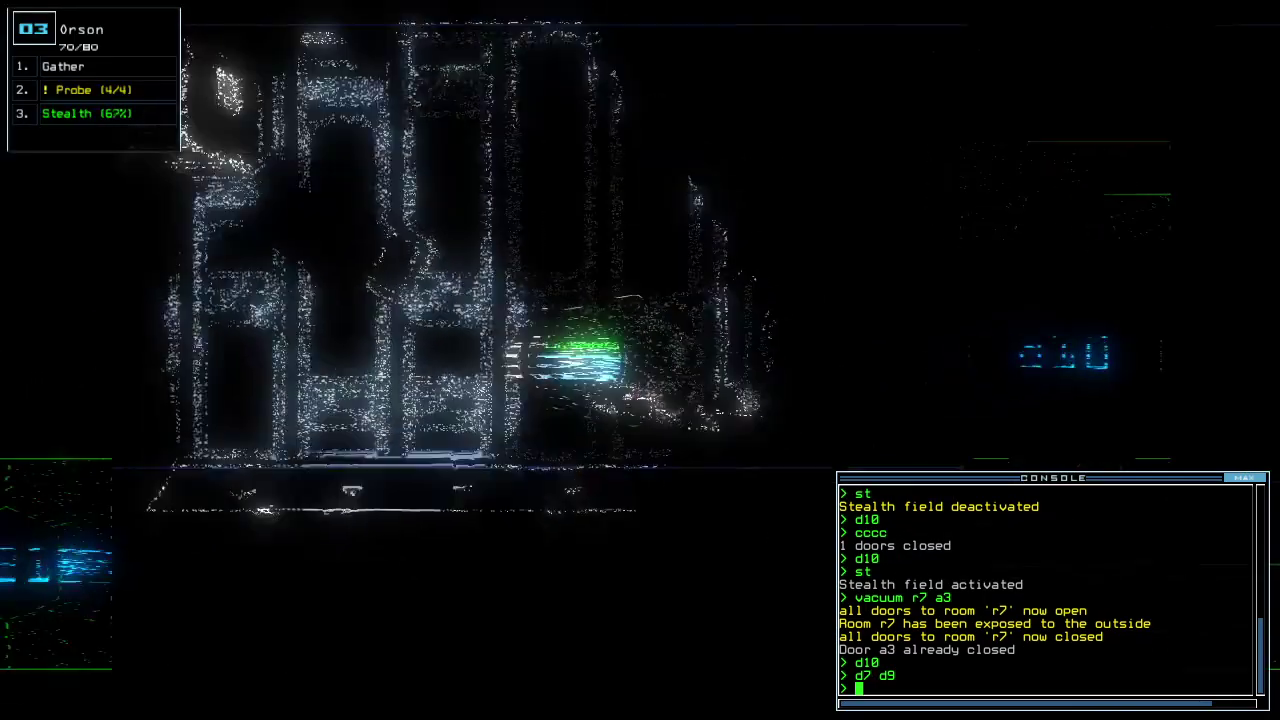
type("d21")
key("Return")
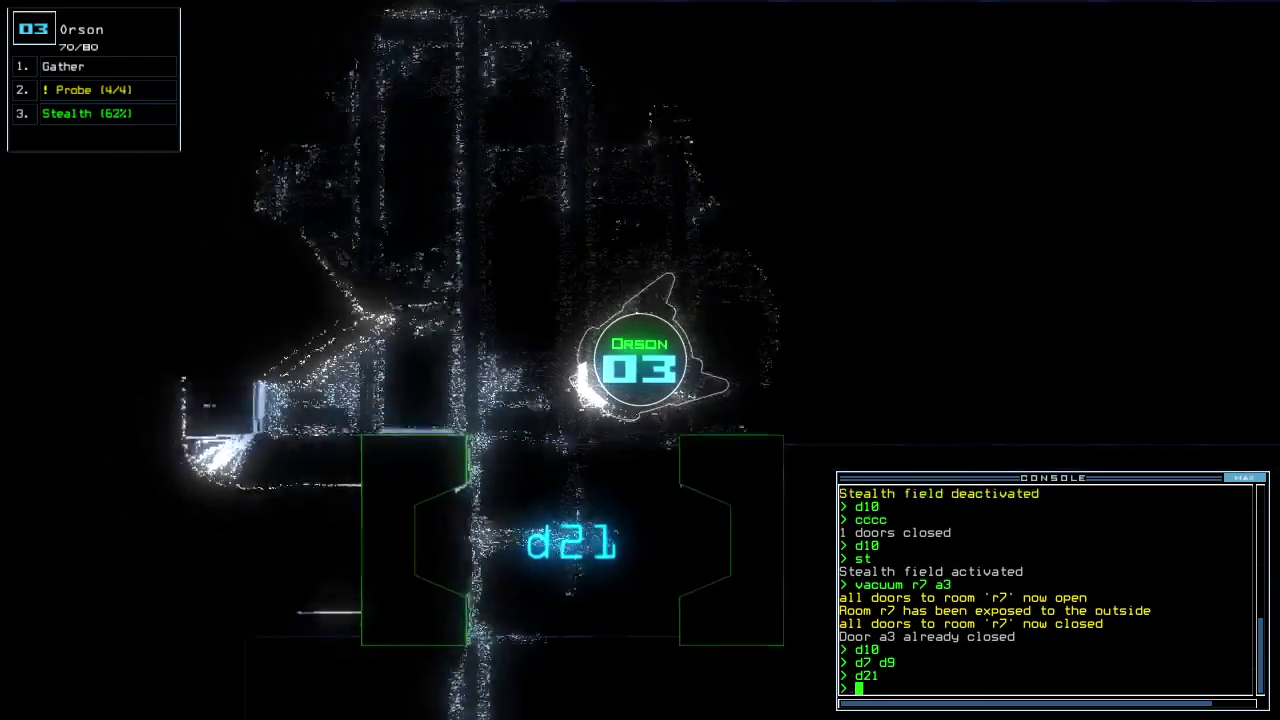
type("d21")
key("Return")
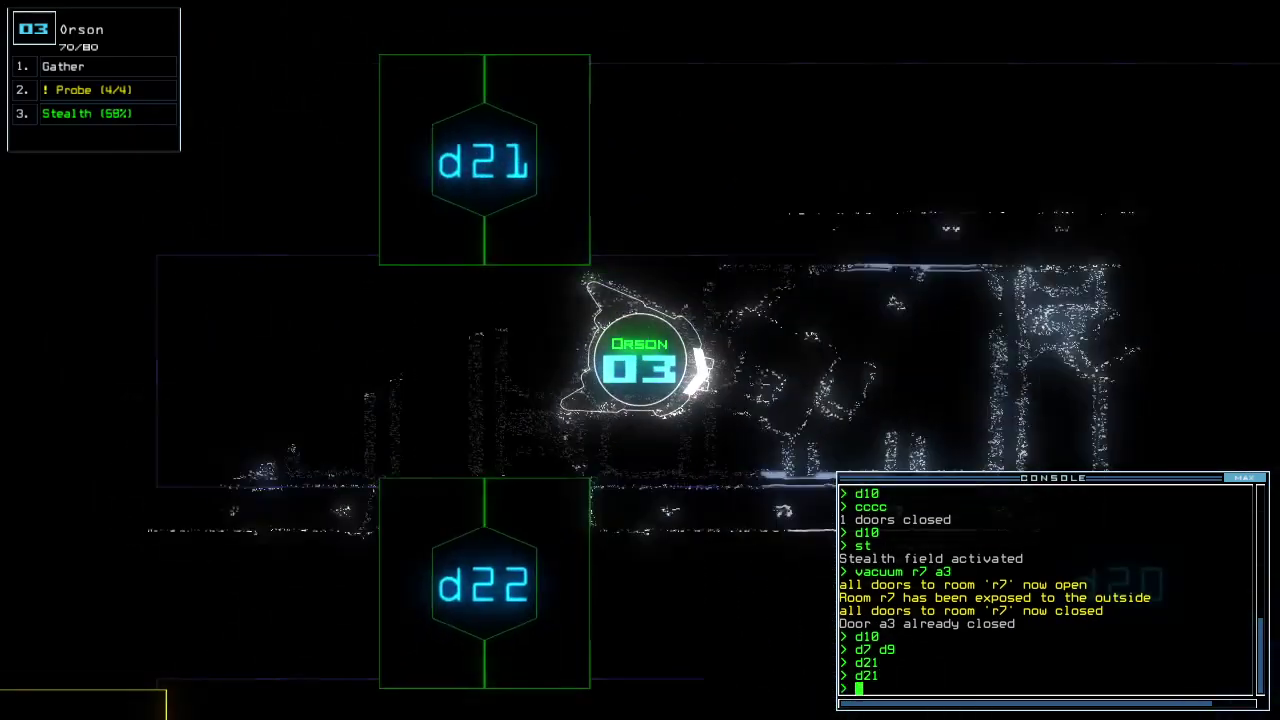
type("ffff")
key("Return")
type("pickup")
key("Return")
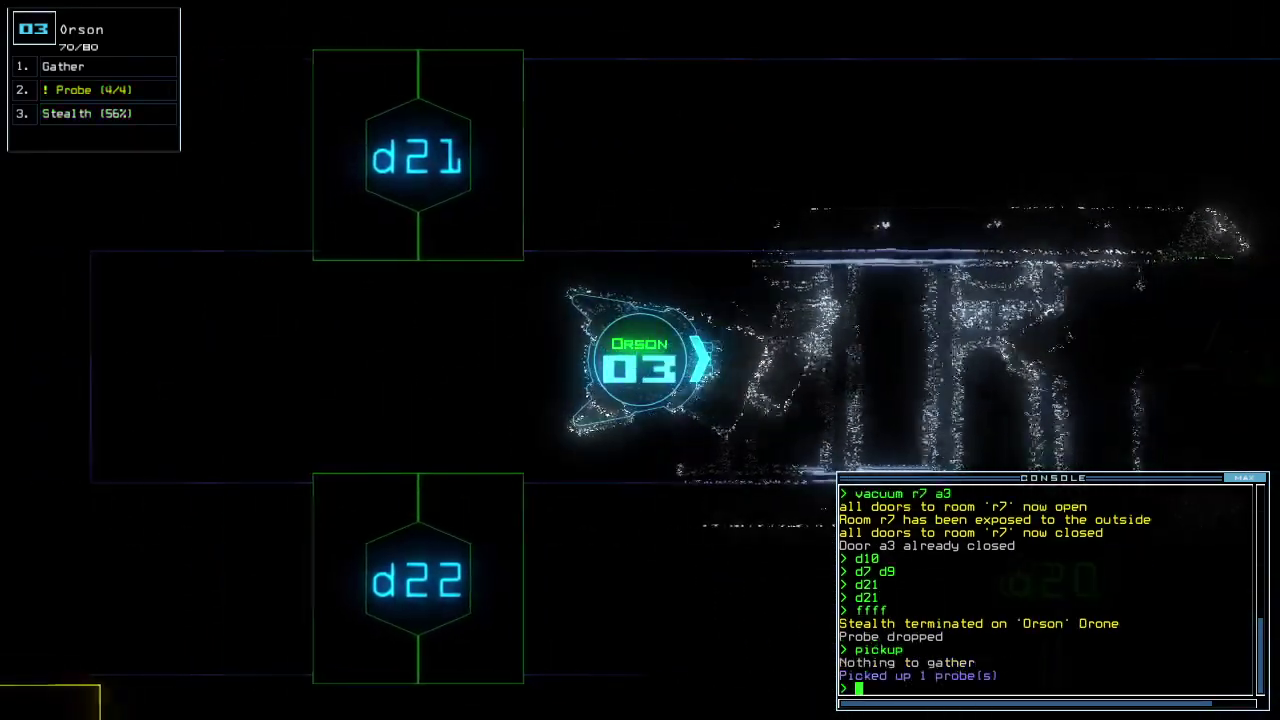
Move Orson to door d11, drop and recover a probe, then pass through d11.
key("Tab")
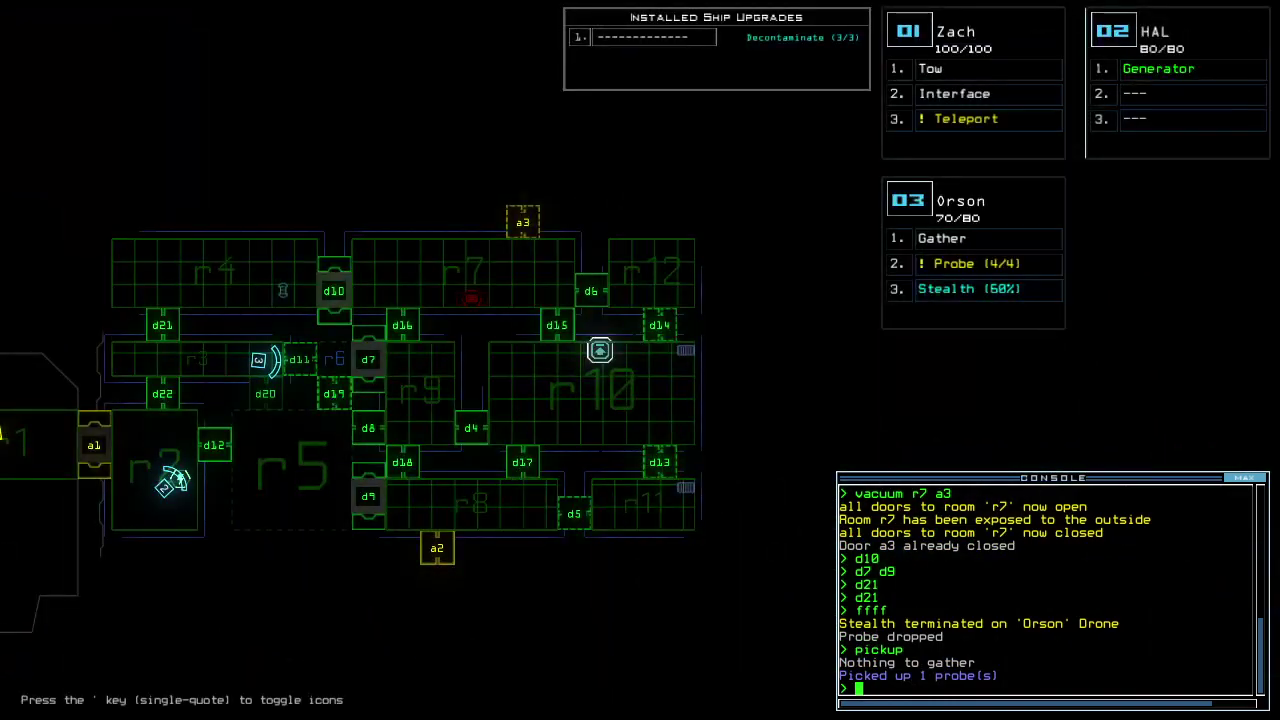
key("Tab")
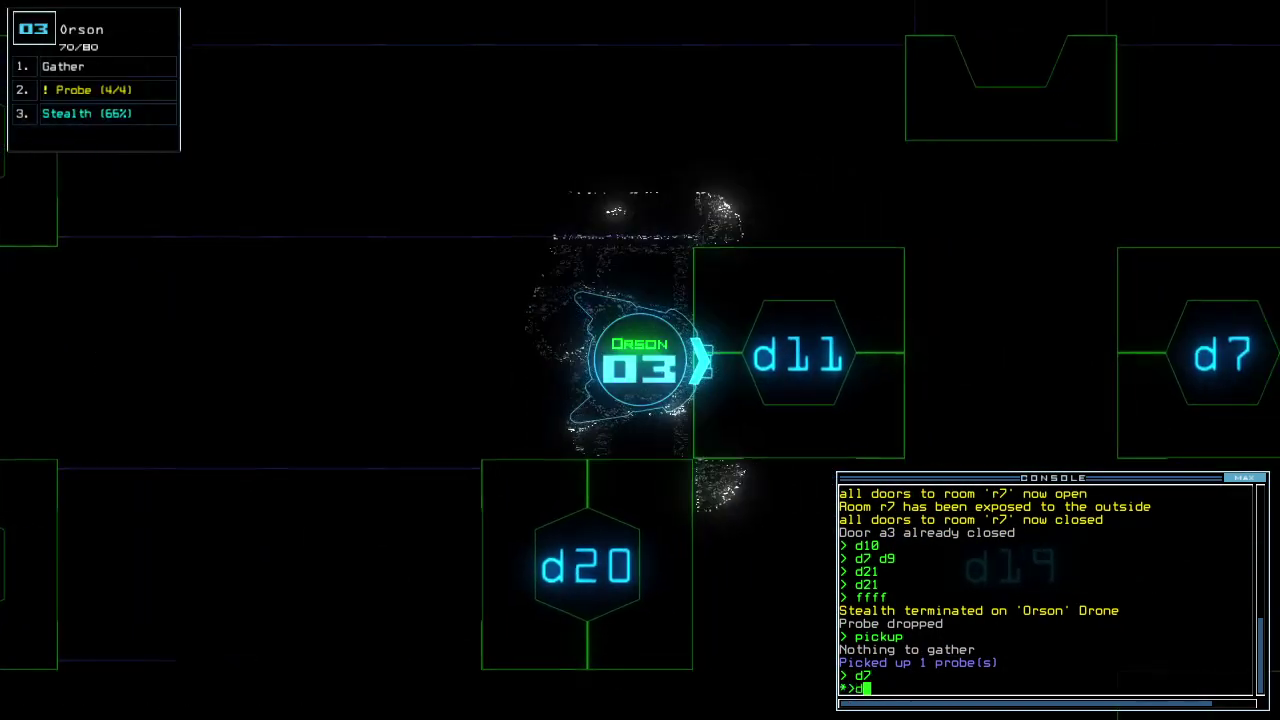
type("11")
key("Return")
type("ffff")
key("Return")
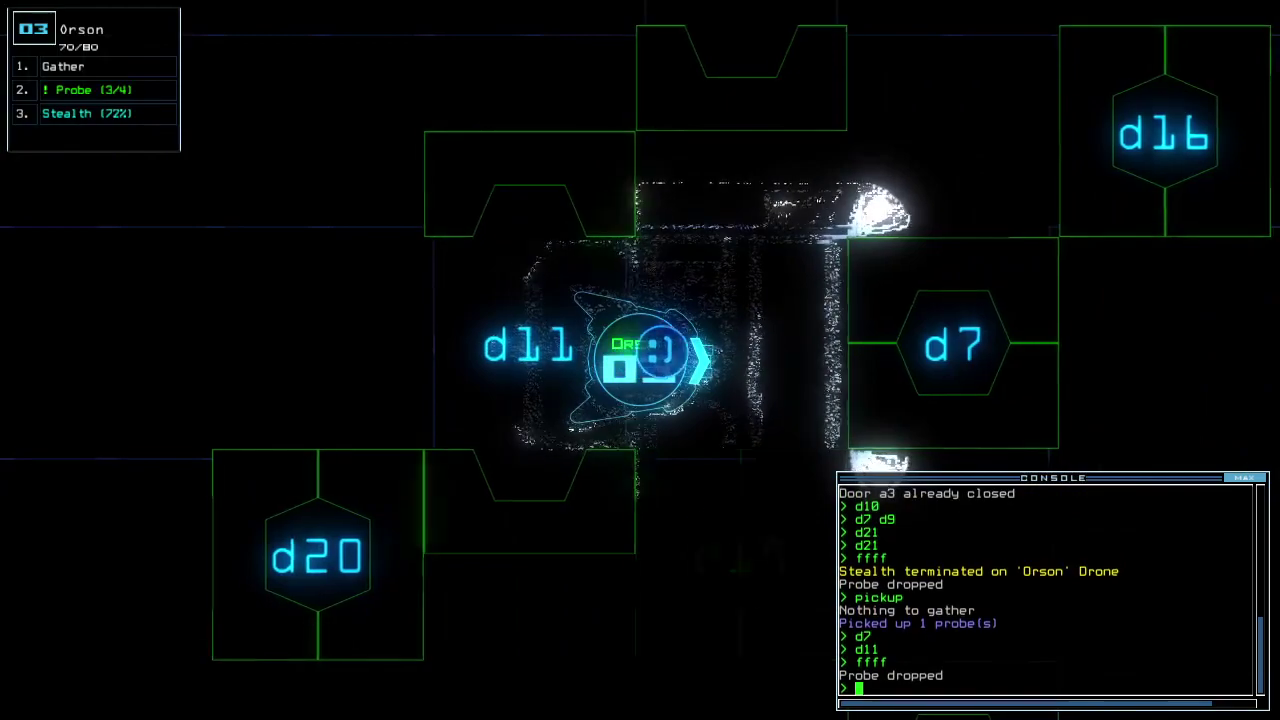
type("d11")
key("Return")
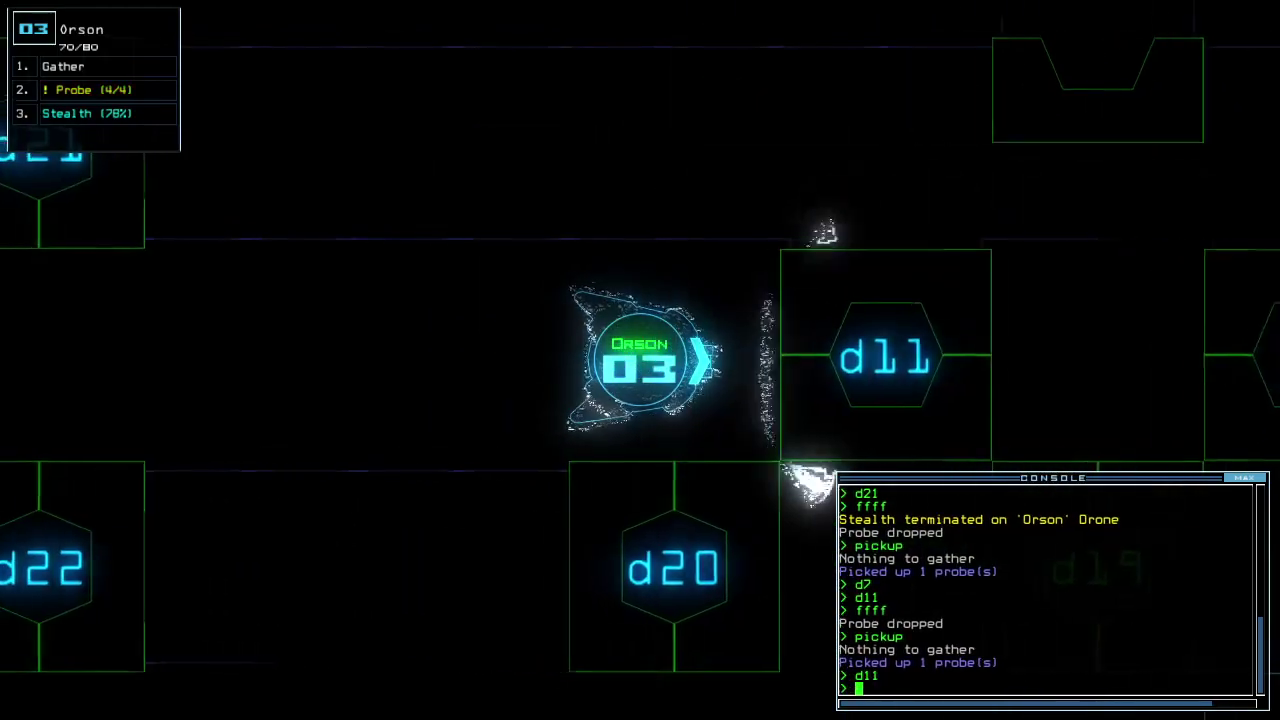
key("Tab")
type("d9")
Open door d9, vent room r8 via a2, and cloak Orson to d20 with a probe check.
key("Return")
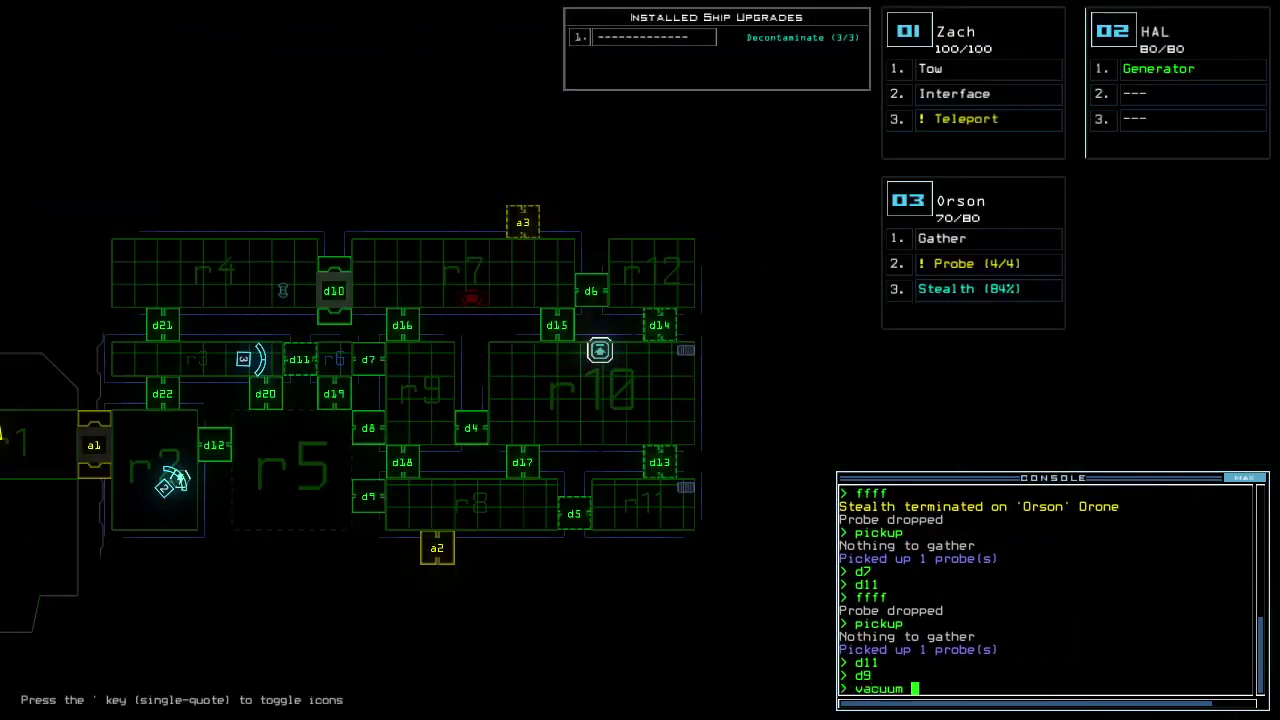
key("Tab")
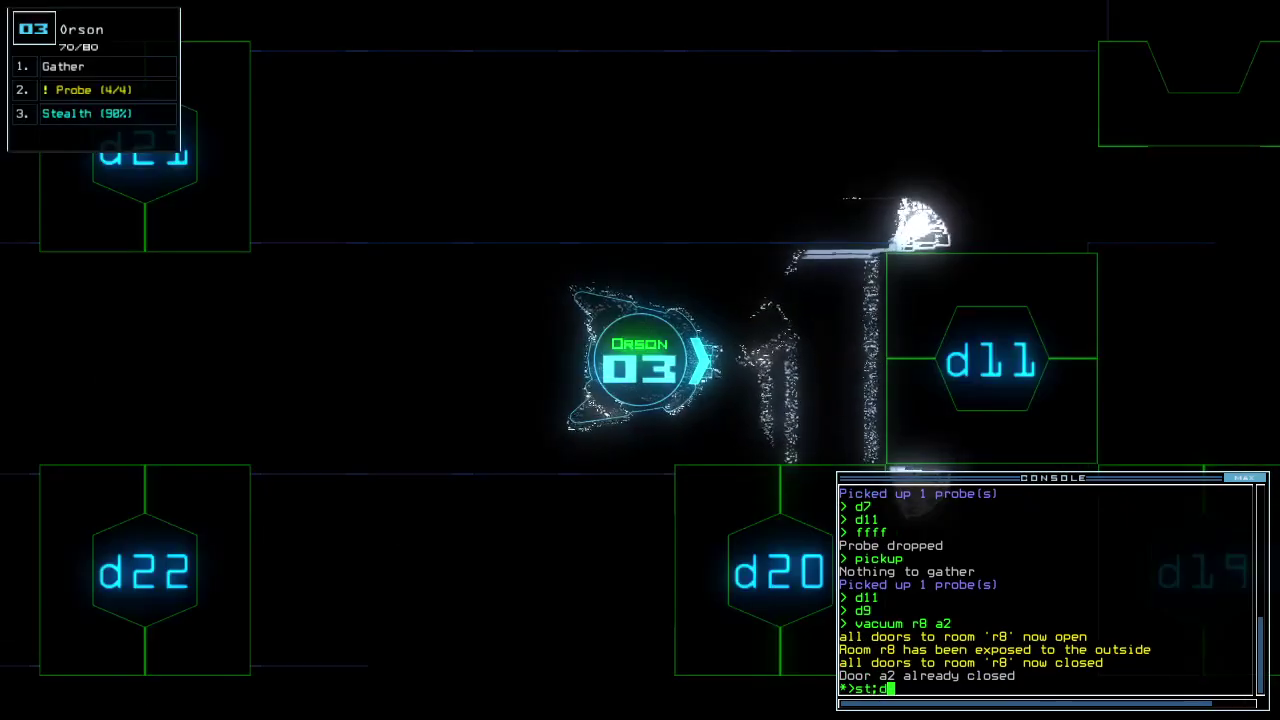
type("20")
key("Return")
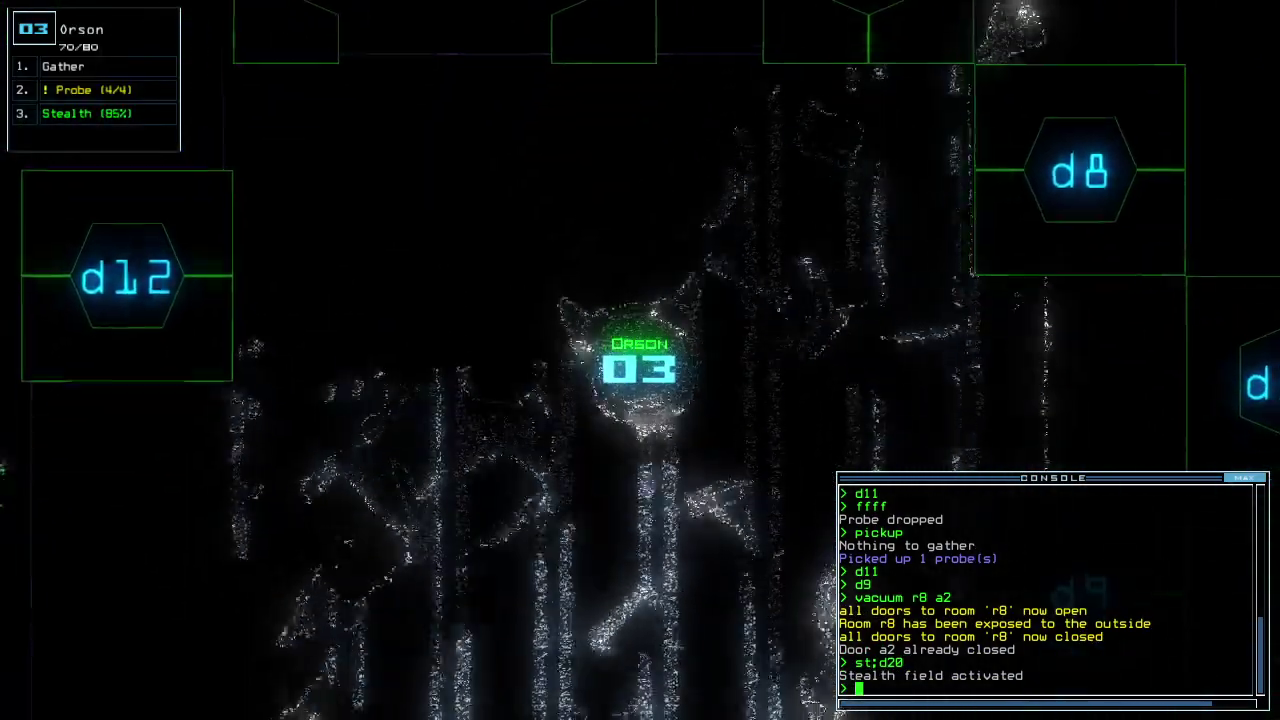
type("ffff")
key("Return")
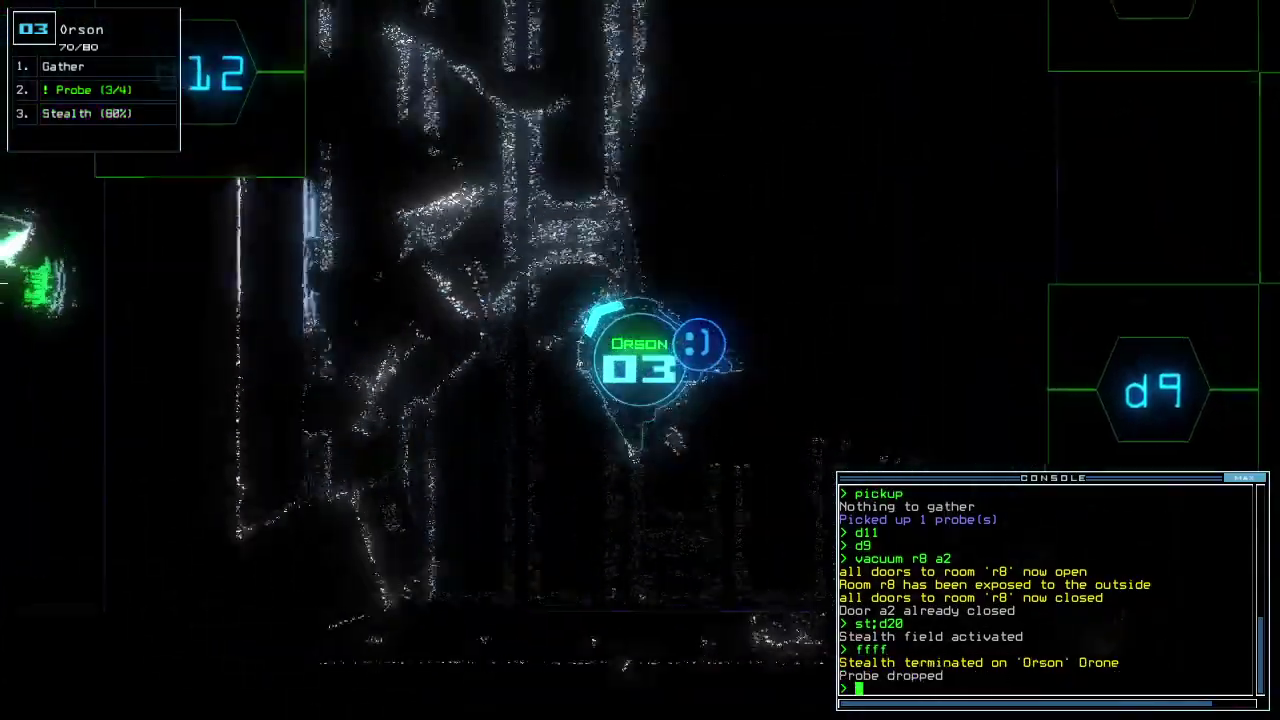
type("pickup")
key("Return")
type("d")
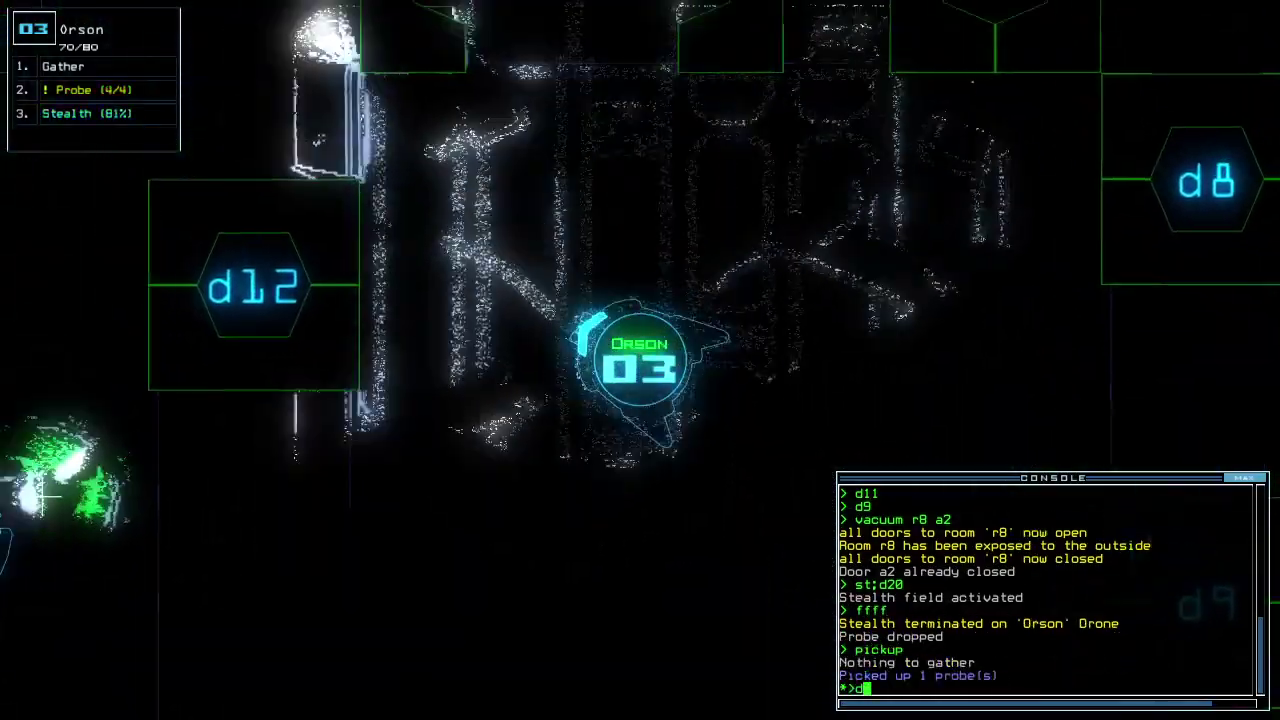
type("12")
Probe beside door d12, close the surrounding doors, and send HAL 'back 2' to r1.
key("Return")
type("ffff")
key("Return")
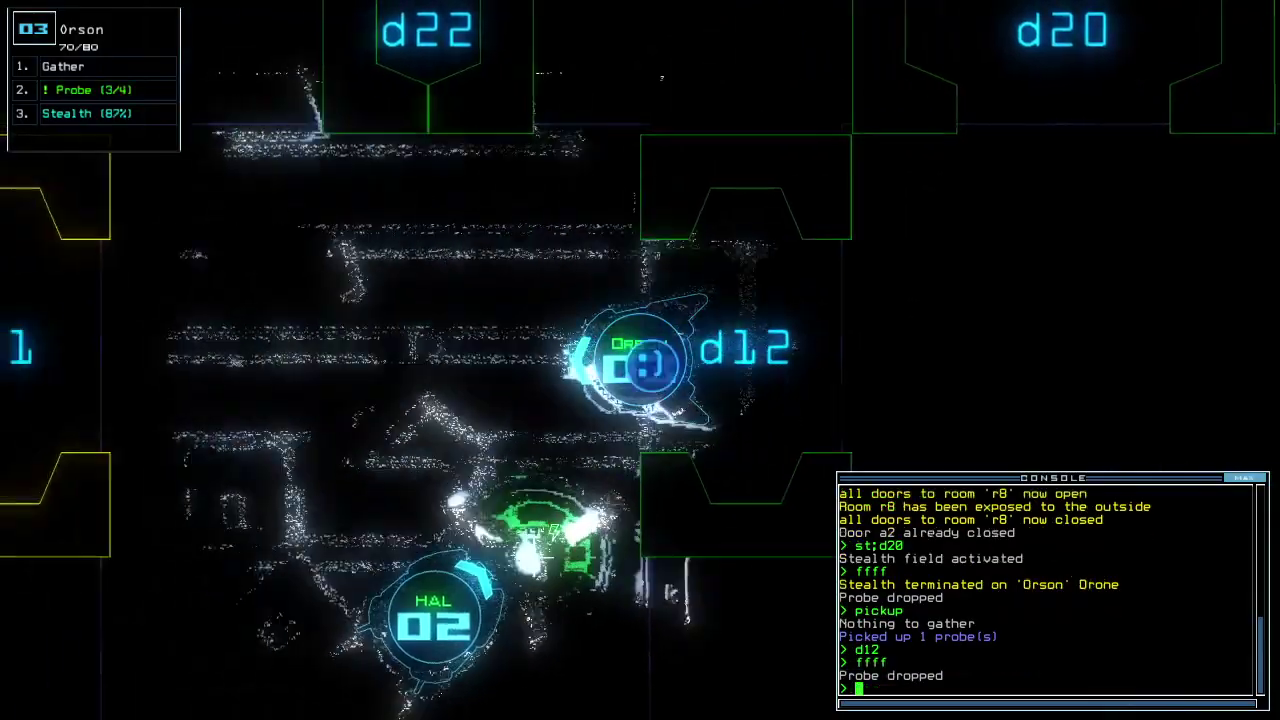
type("pickup")
key("Return")
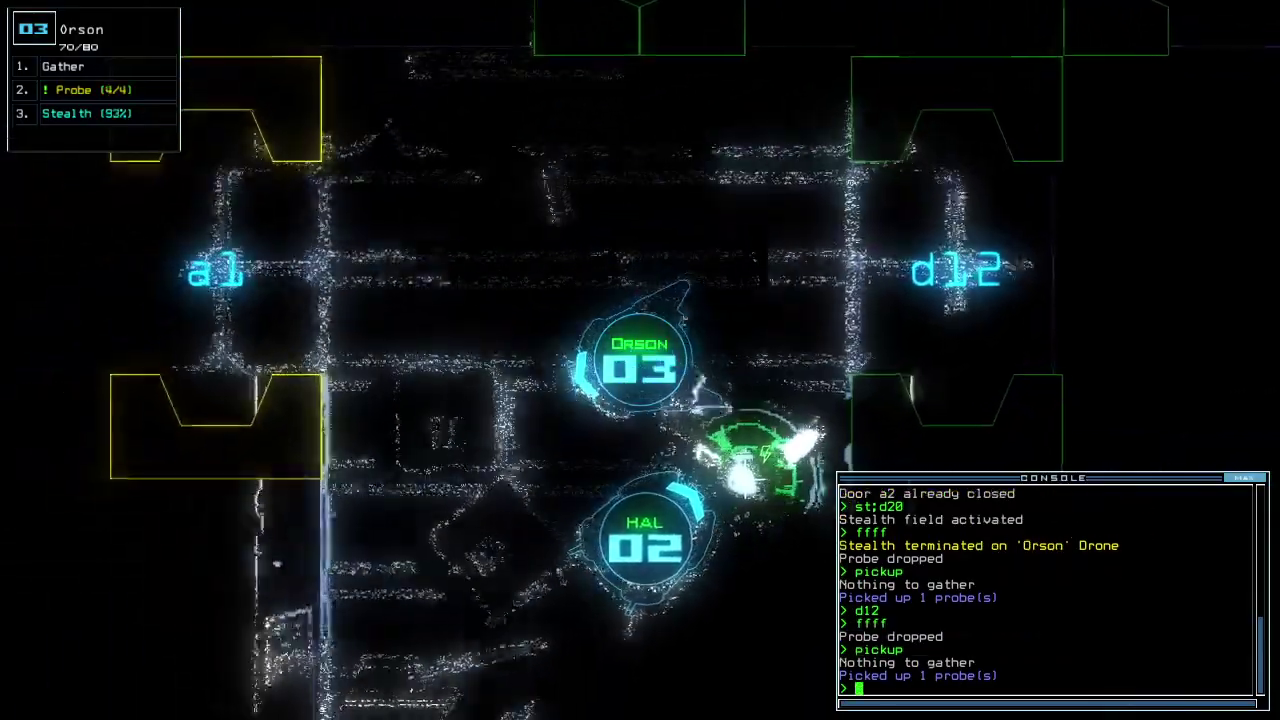
type("cccc")
key("Return")
type("back 2")
key("Return")
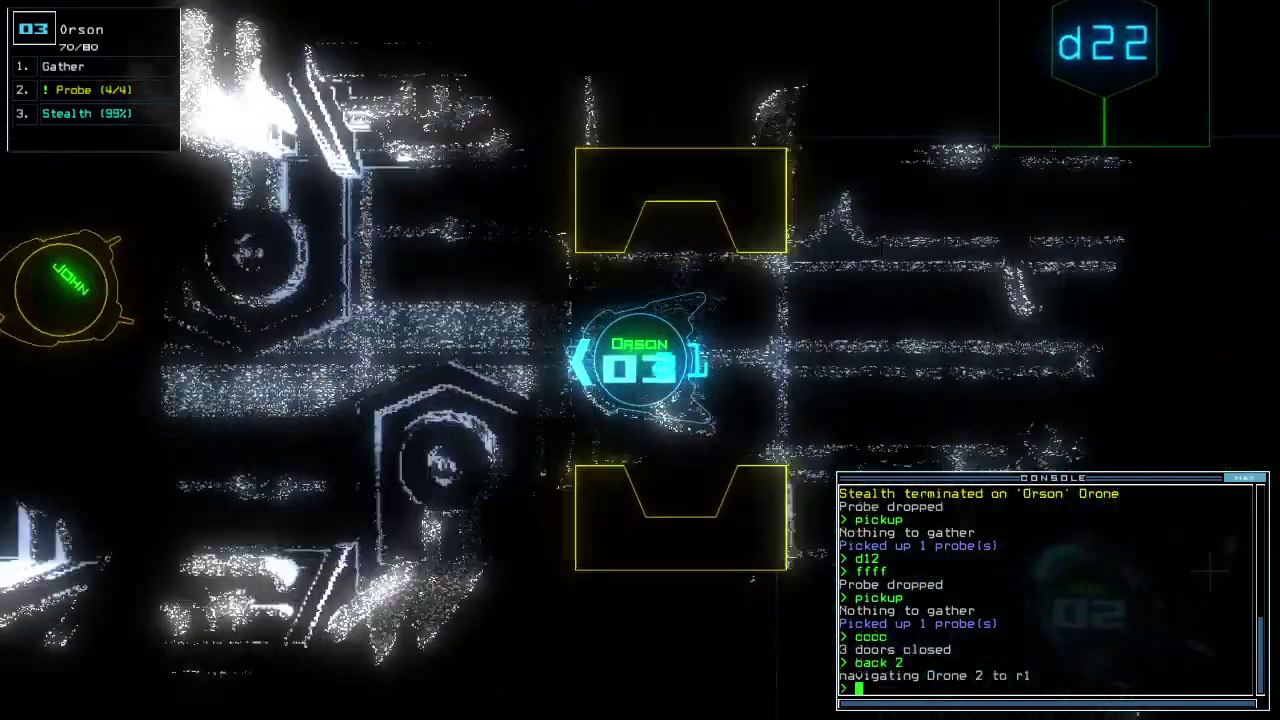
scroll(640, 360, "down", 5)
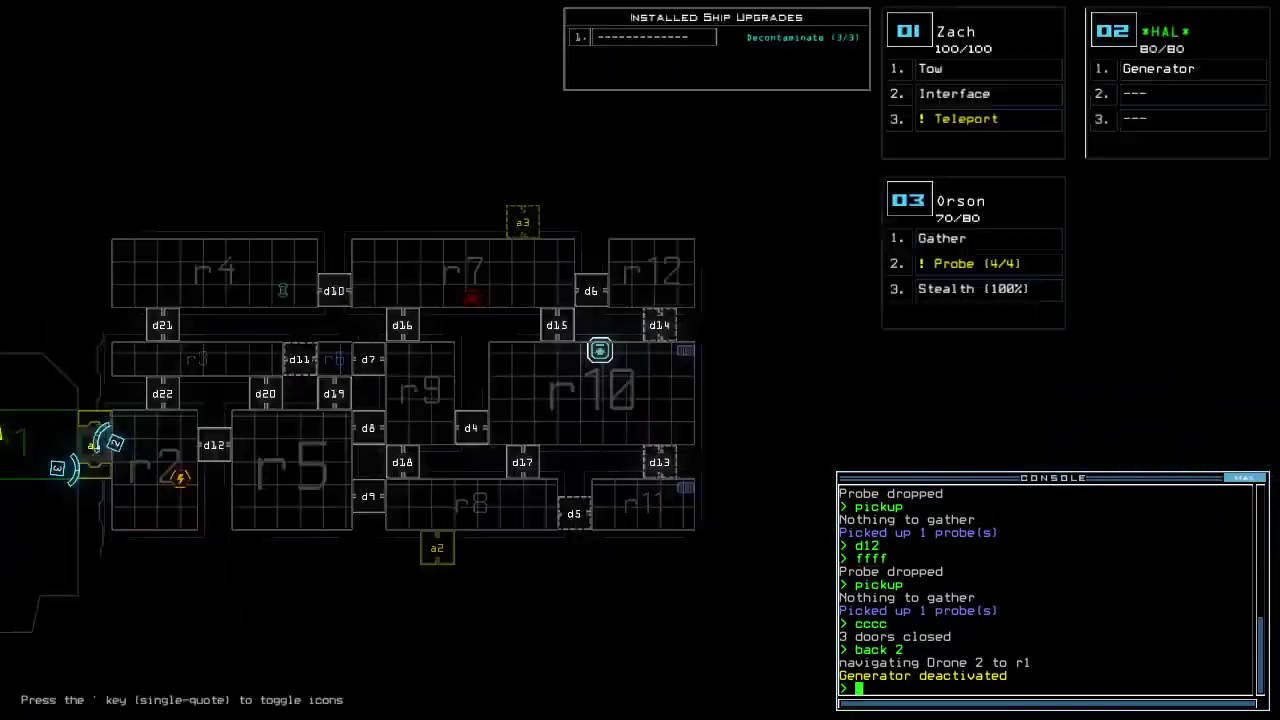
scroll(640, 360, "up", 5)
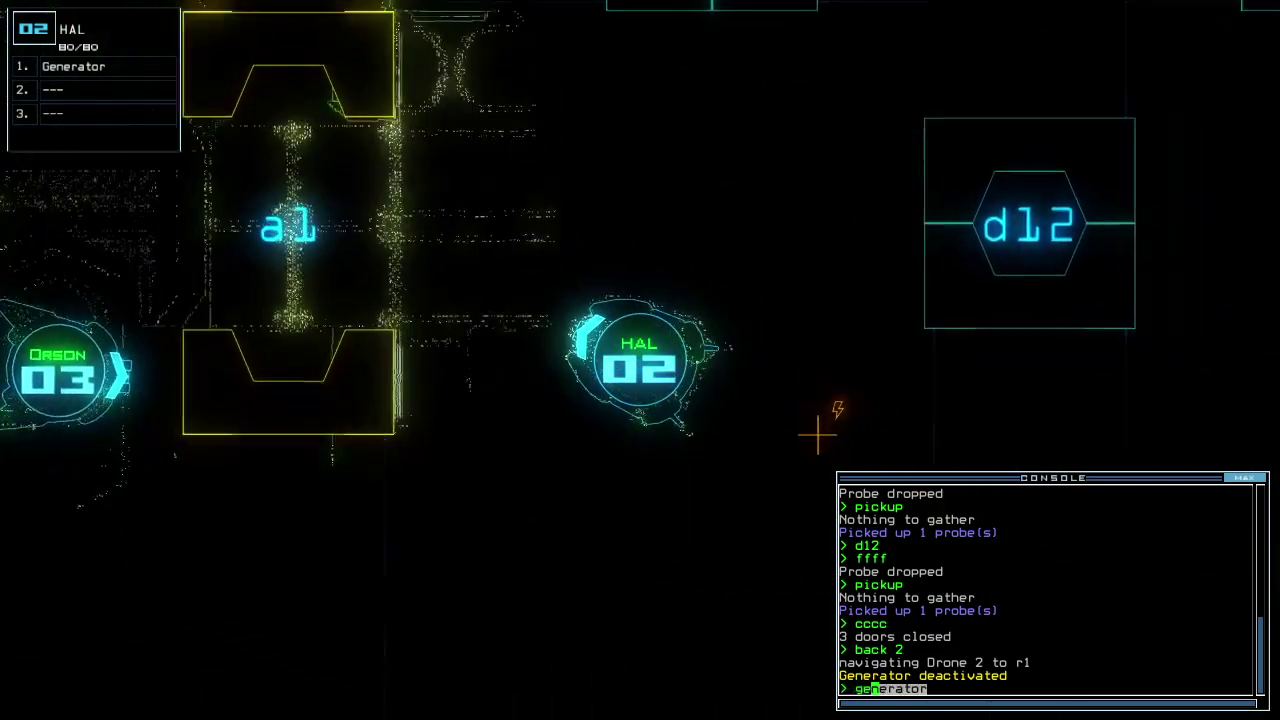
type("generator")
Run 'generator' to restart HAL's generator.
key("Return")
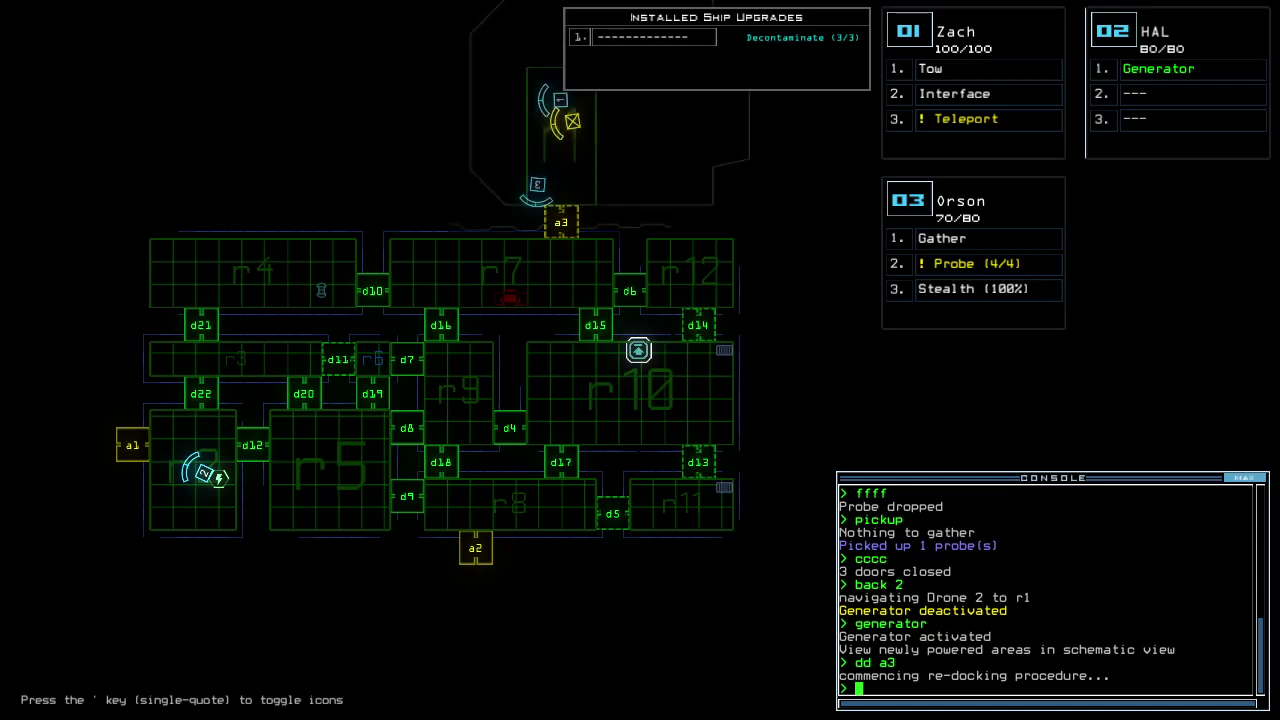
type("arr")
Cycle room r1's doors, send Orson to d15, list room r10's items, and close doors.
key("Return")
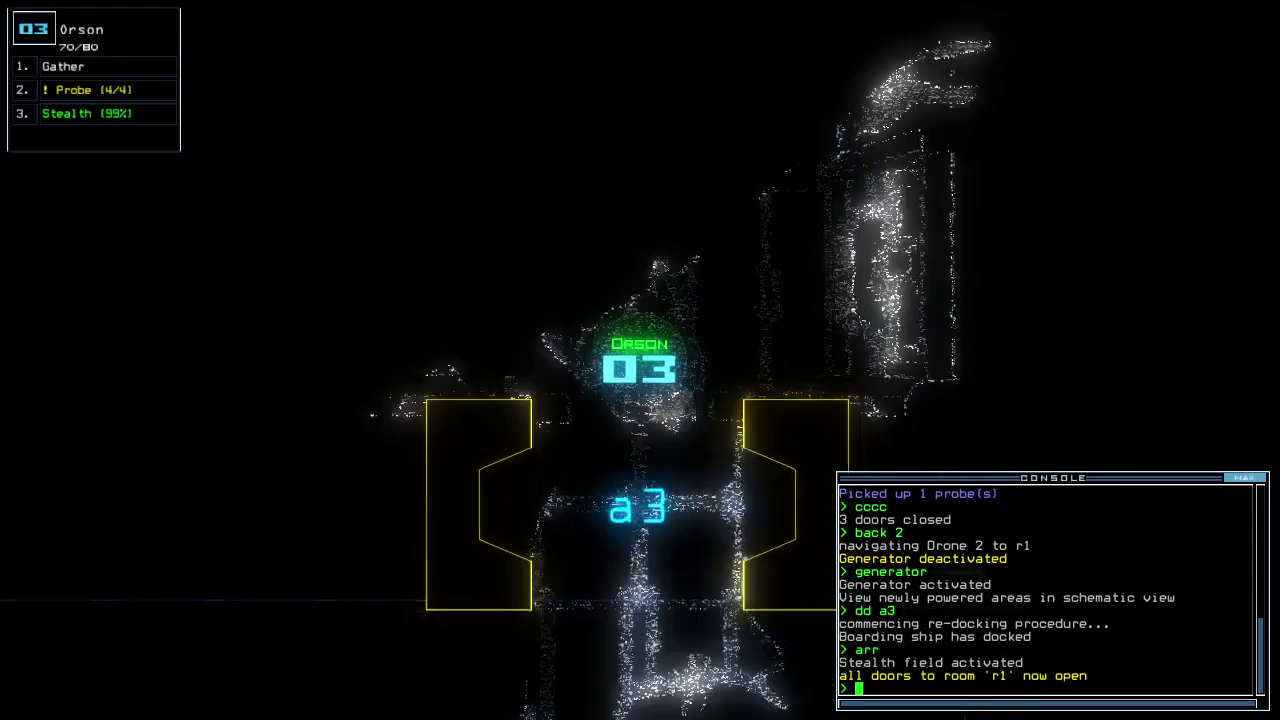
type("ra")
key("Return")
type("d")
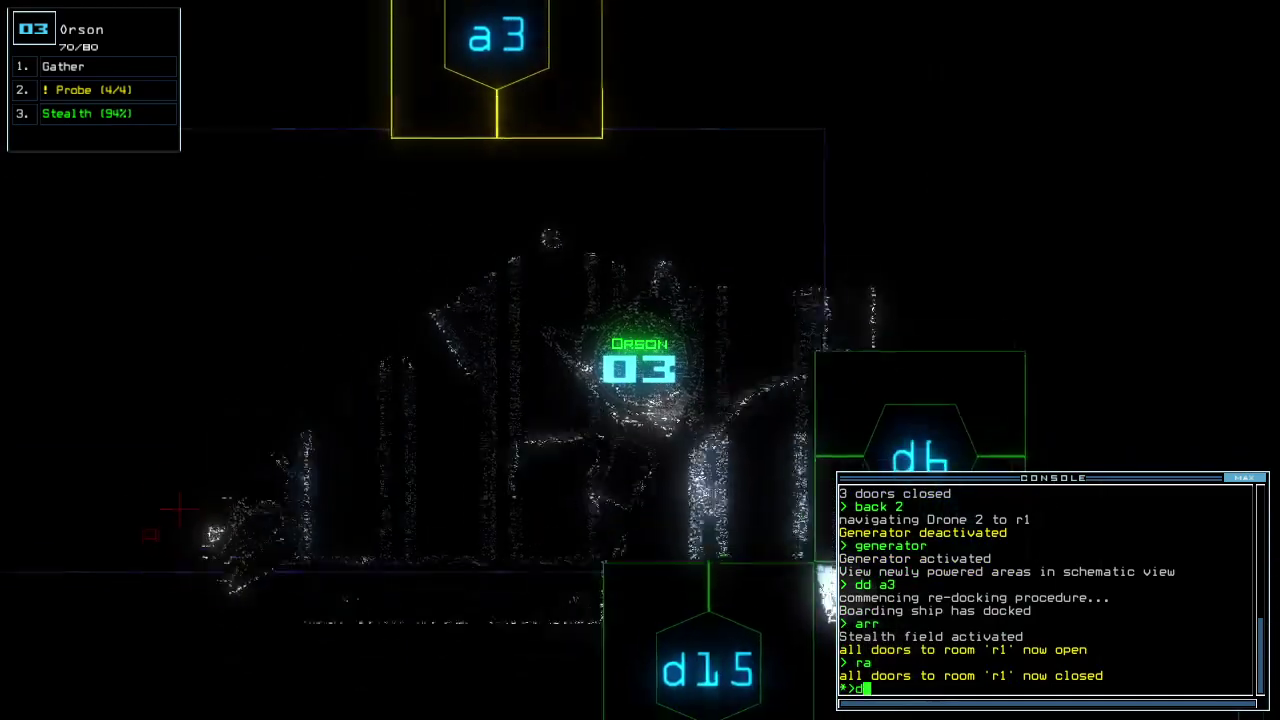
type("15")
key("Return")
type("i")
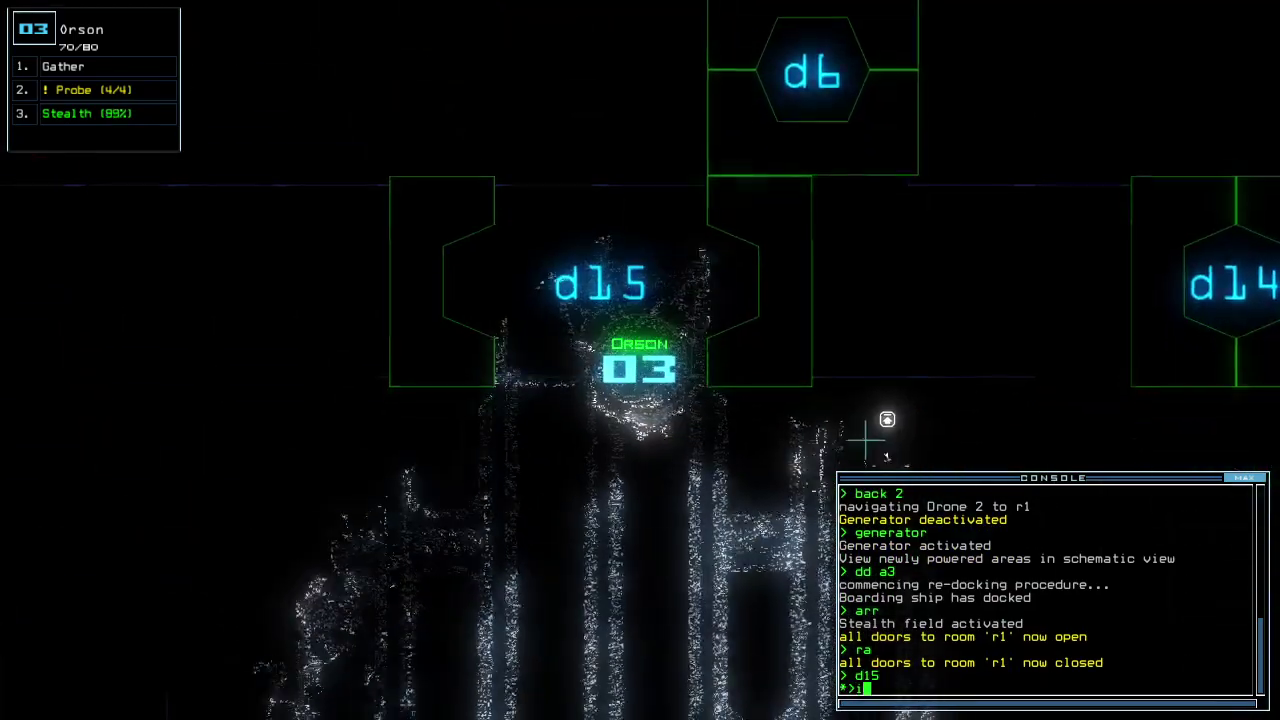
key("Return")
type("cccc")
key("Return")
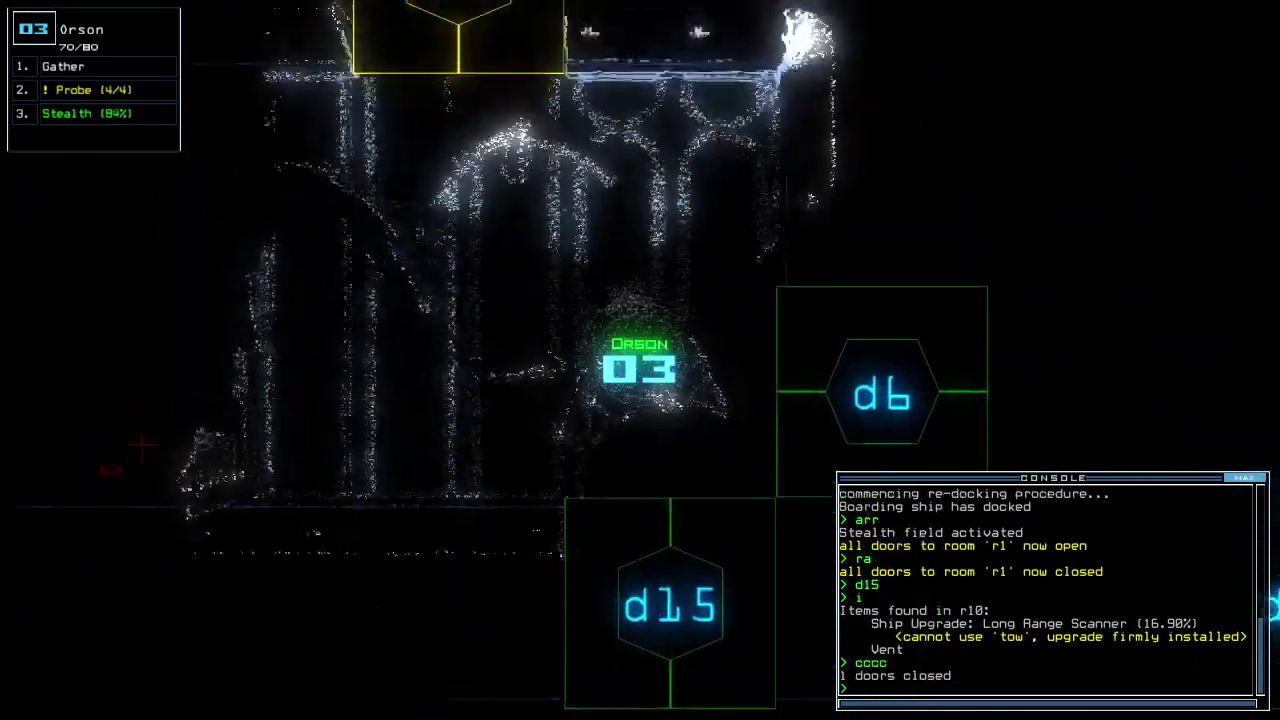
type("arr")
Cycle r1's doors around the stealth toggle, then dock at airlock a1 and cycle them again.
key("Return")
type("st")
key("Return")
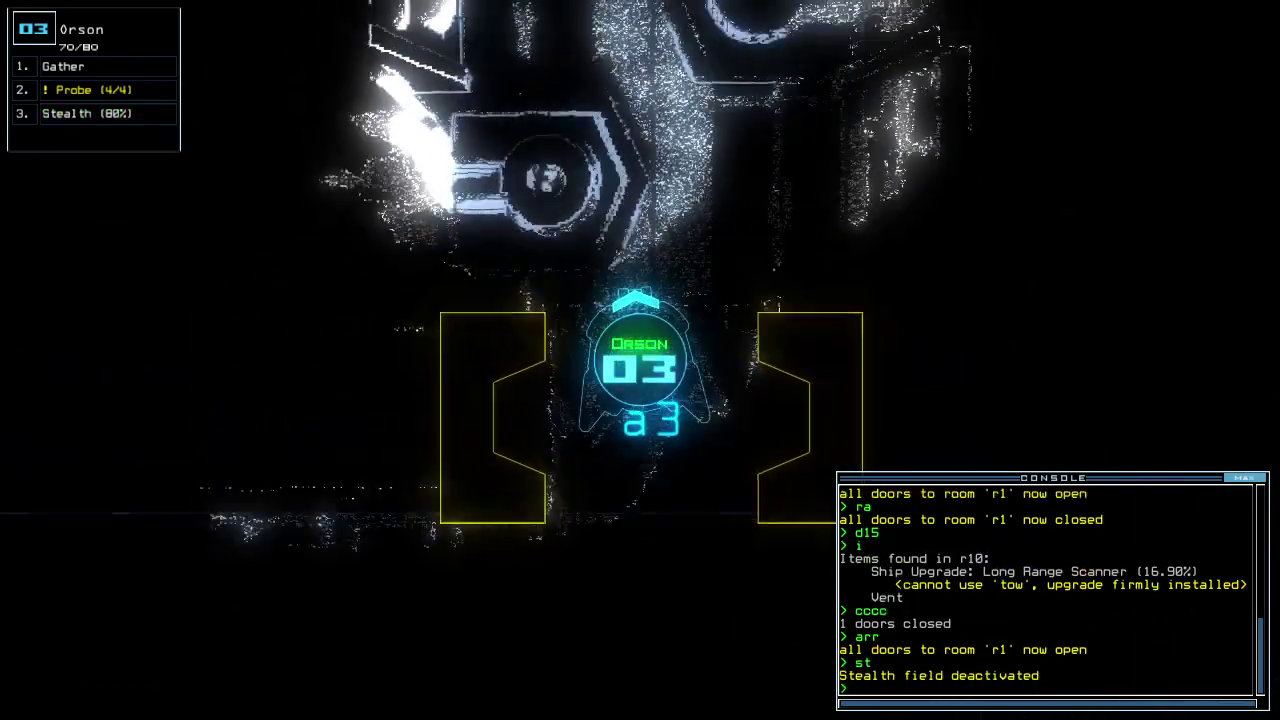
type("ra")
key("Return")
type("dd a1")
key("Return")
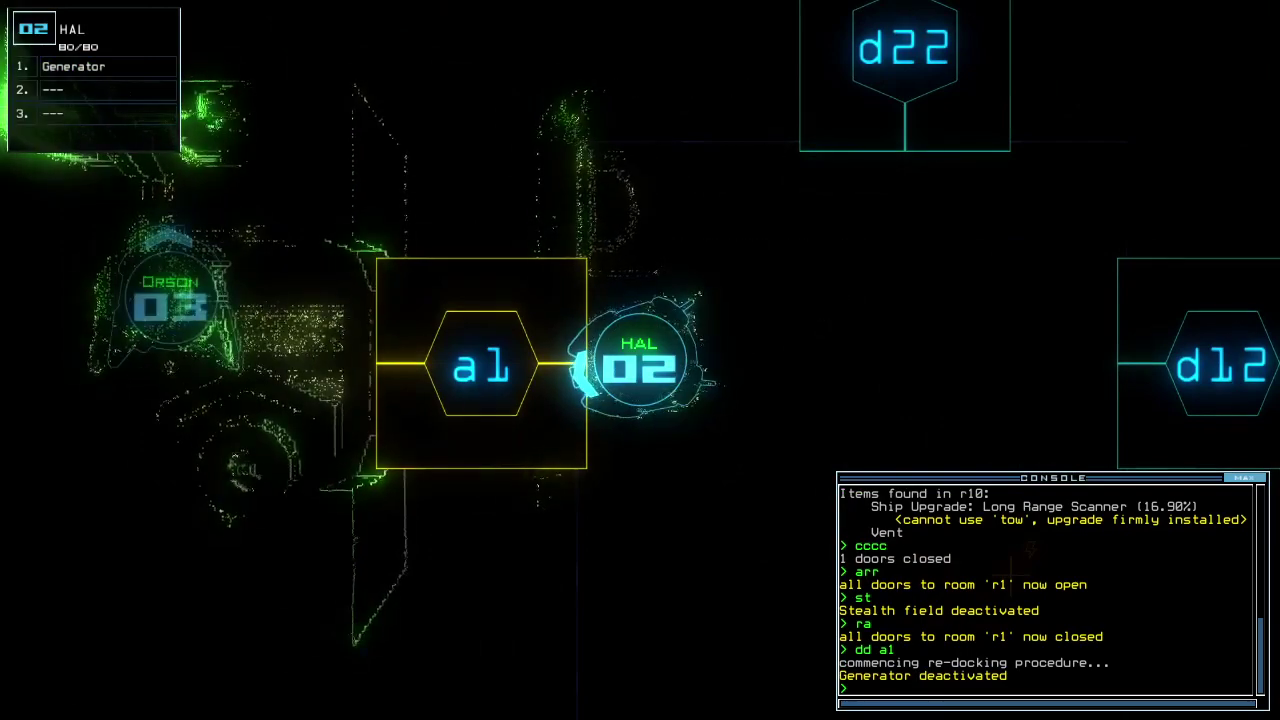
type("arr")
key("Return")
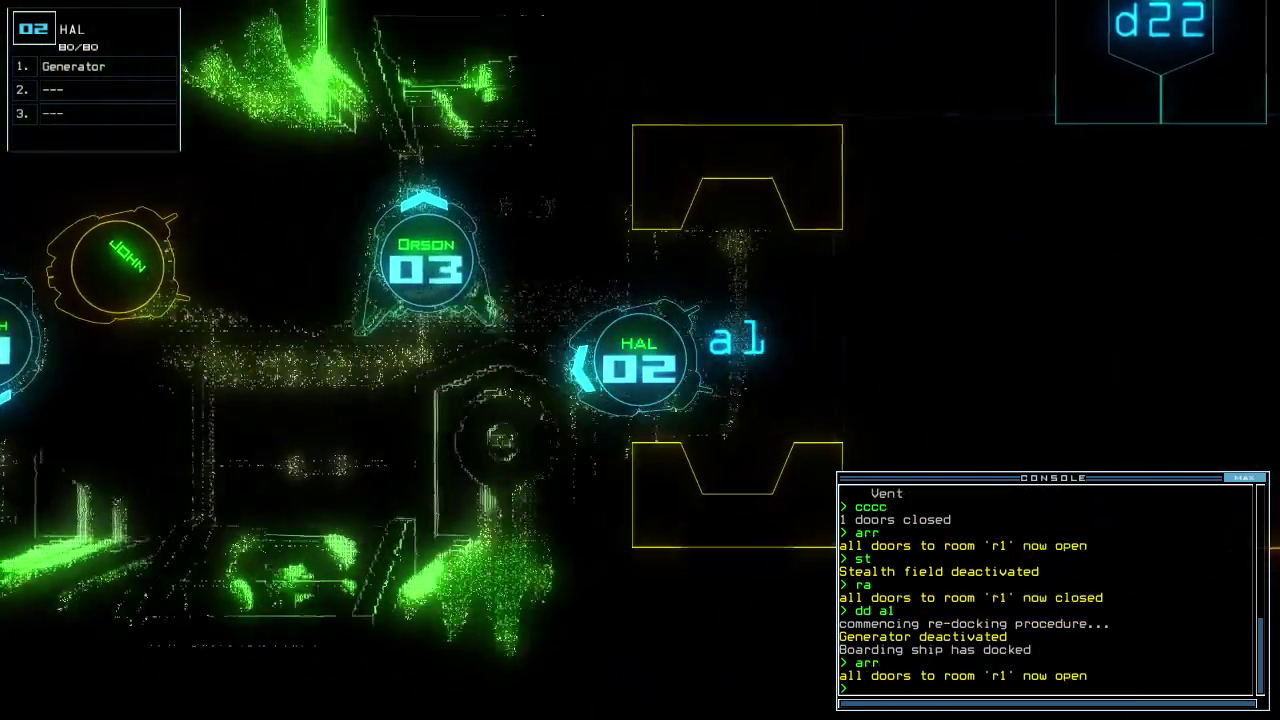
type("ra")
key("Return")
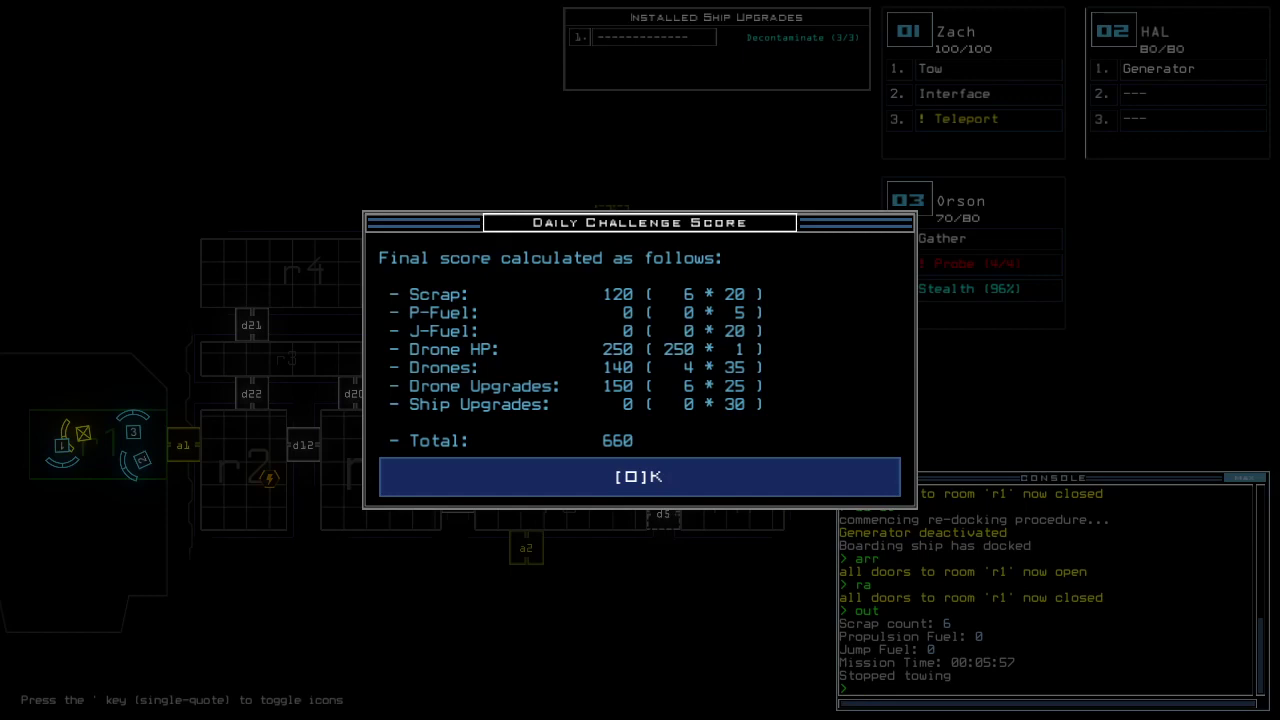
Dismiss the 660-point Daily Challenge Score dialog to reach the daily leaderboard.
key("o")
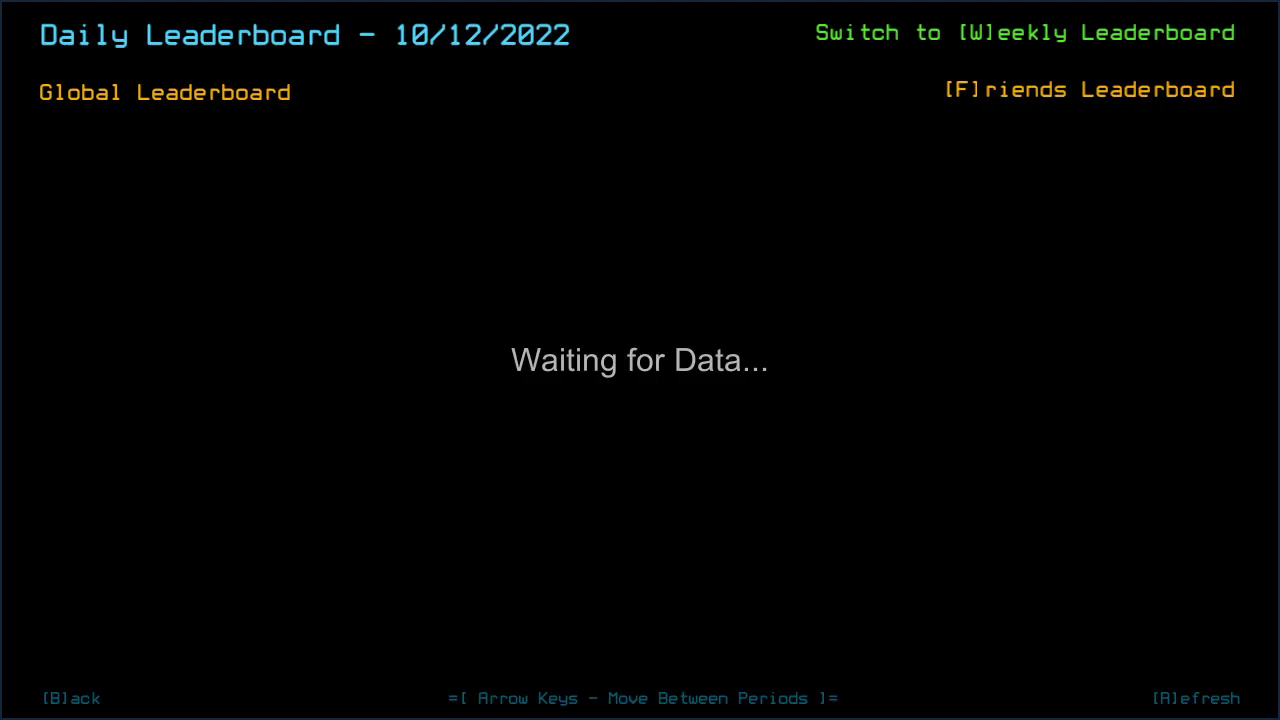